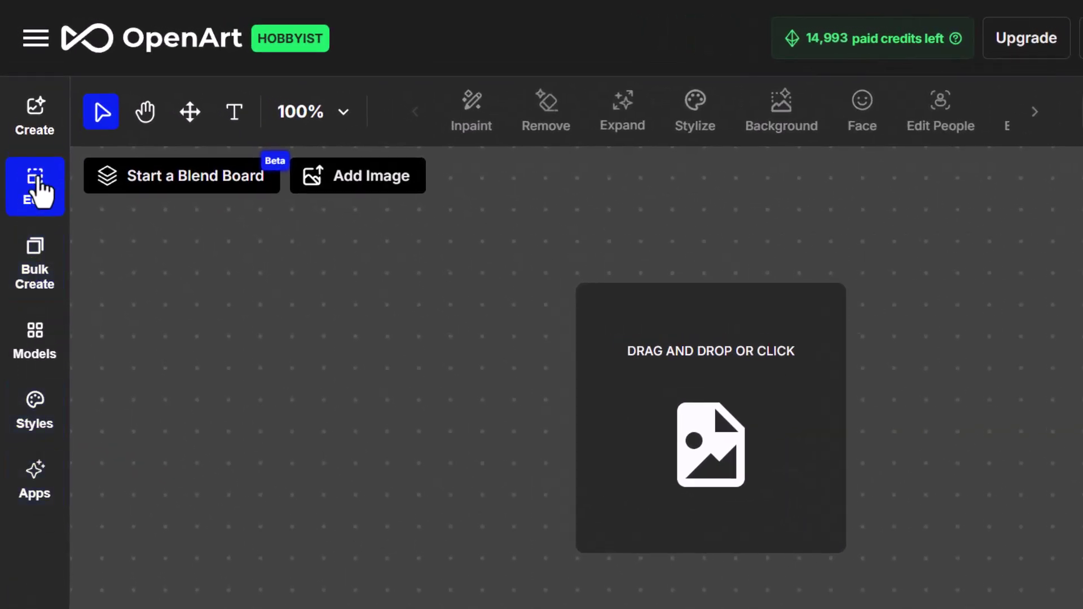
# Add the photo of the helmeted woman beside the neon sign to the canvas and switch to Click Area selection
pyautogui.click(403, 194)
pyautogui.click(850, 205)
pyautogui.click(874, 524)
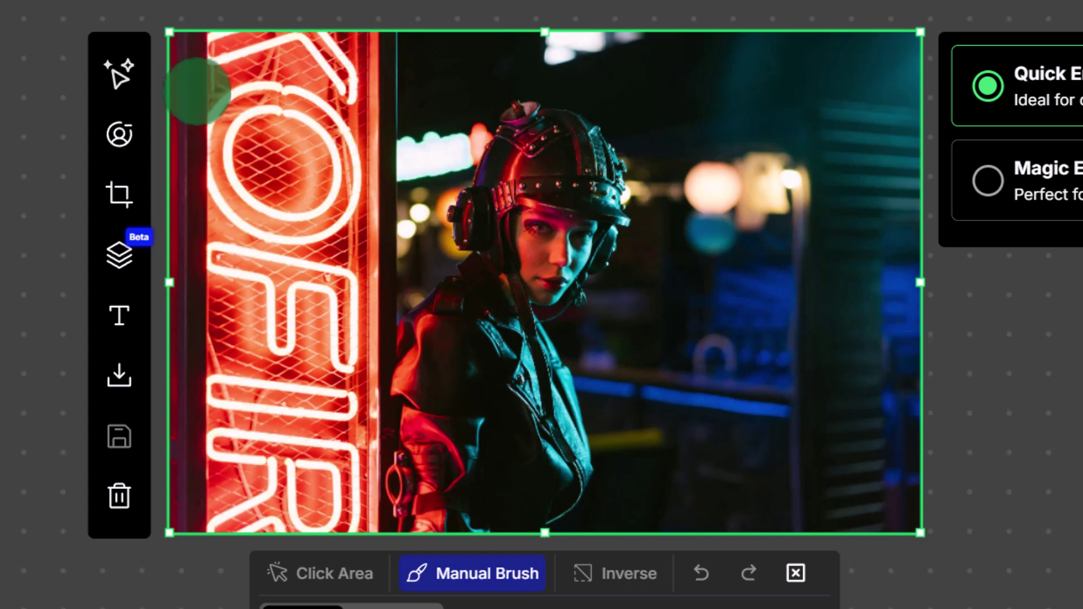
pyautogui.click(120, 77)
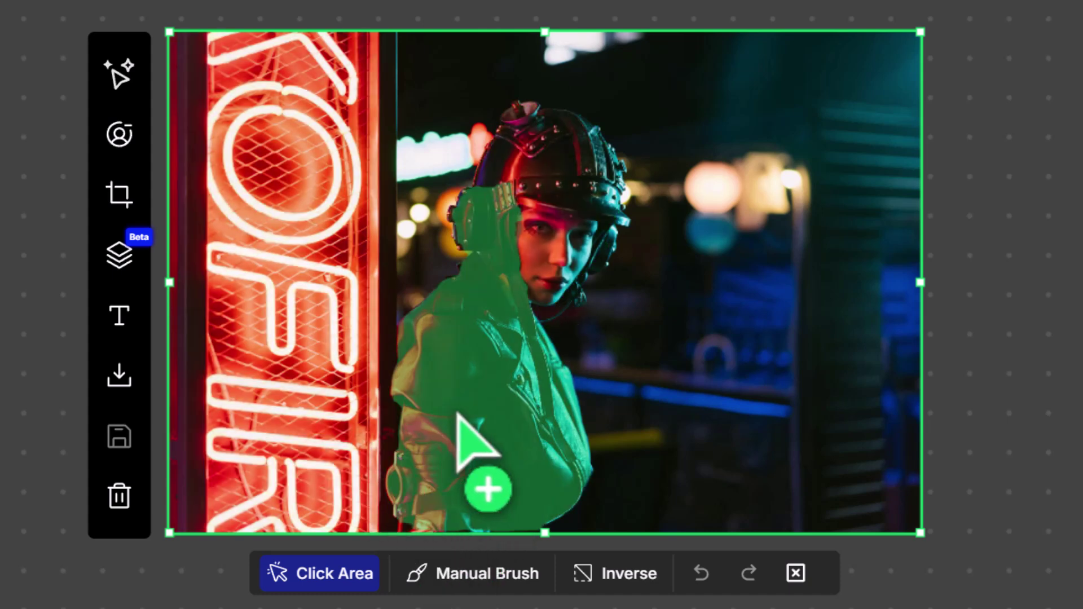
# Crop the photo at its left and right sides, cutting off the dark strip beside the neon sign
pyautogui.click(117, 205)
pyautogui.moveTo(171, 284); pyautogui.dragTo(228, 284)
pyautogui.moveTo(914, 288); pyautogui.dragTo(827, 288)
pyautogui.click(806, 569)
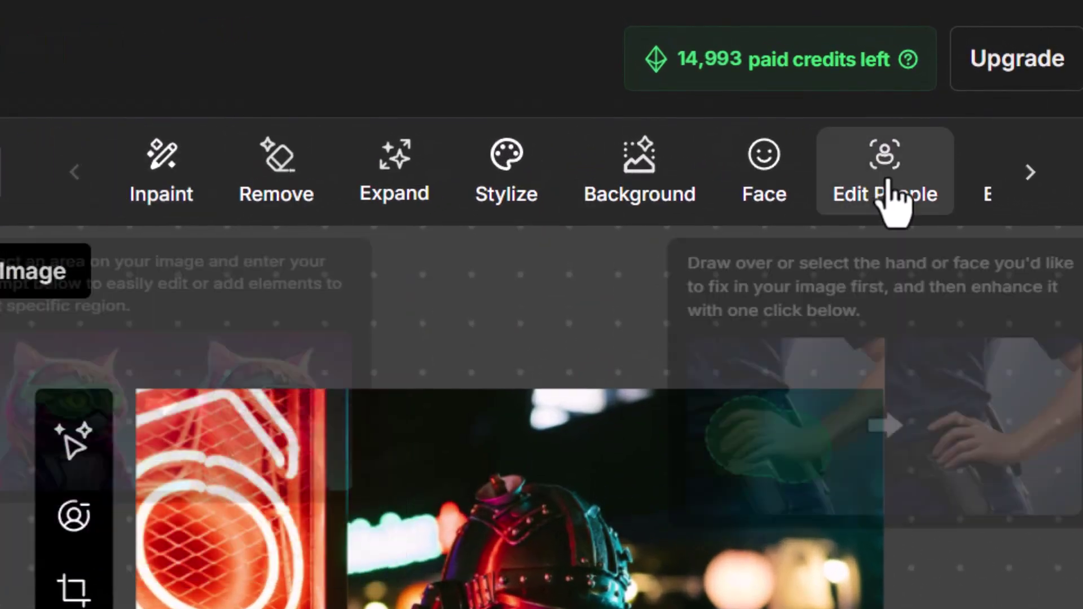
pyautogui.click(1029, 172)
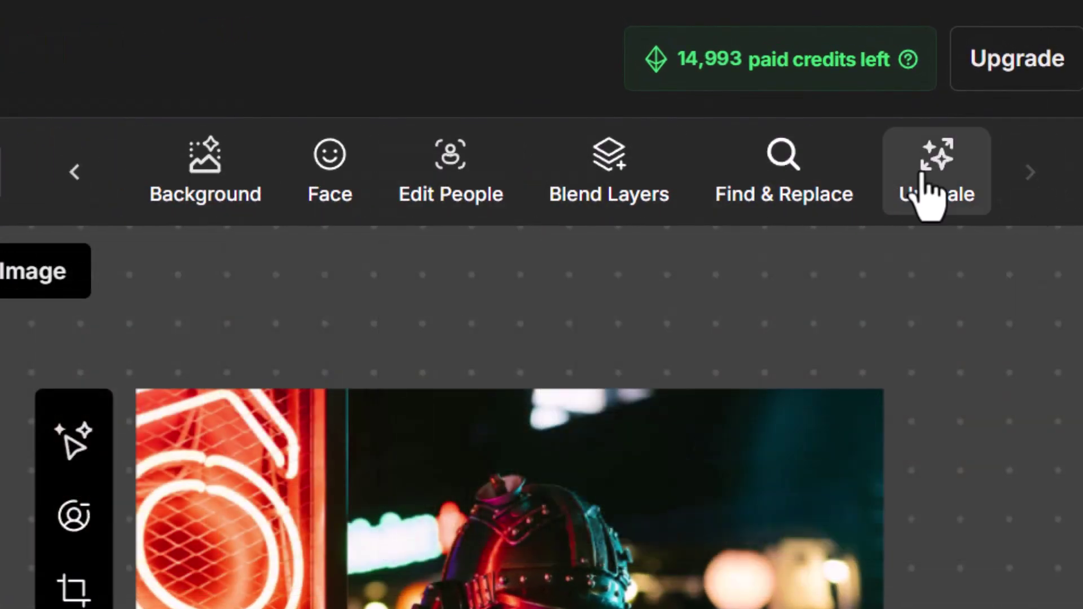
pyautogui.click(79, 174)
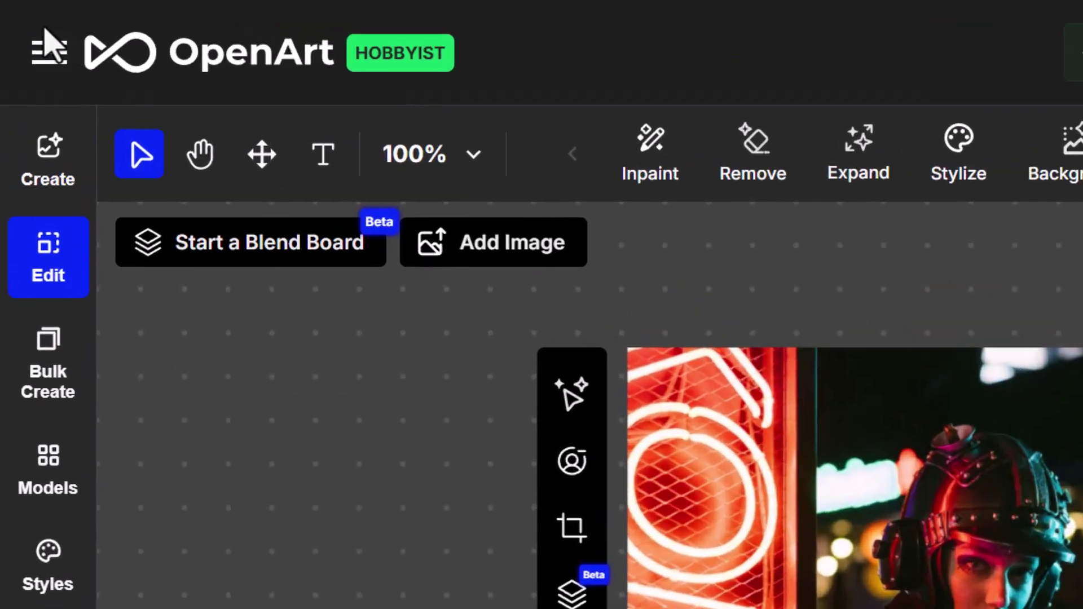
# Go through the home page to Create Image and open the generated stormtrooper image with the pink neon street
pyautogui.click(28, 31)
pyautogui.click(114, 173)
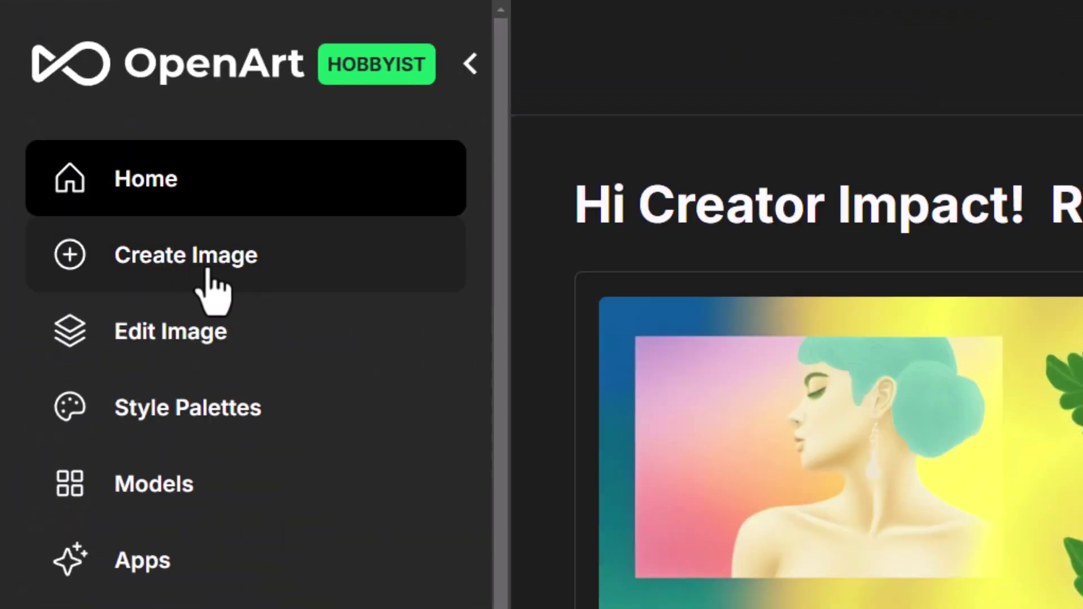
pyautogui.click(167, 274)
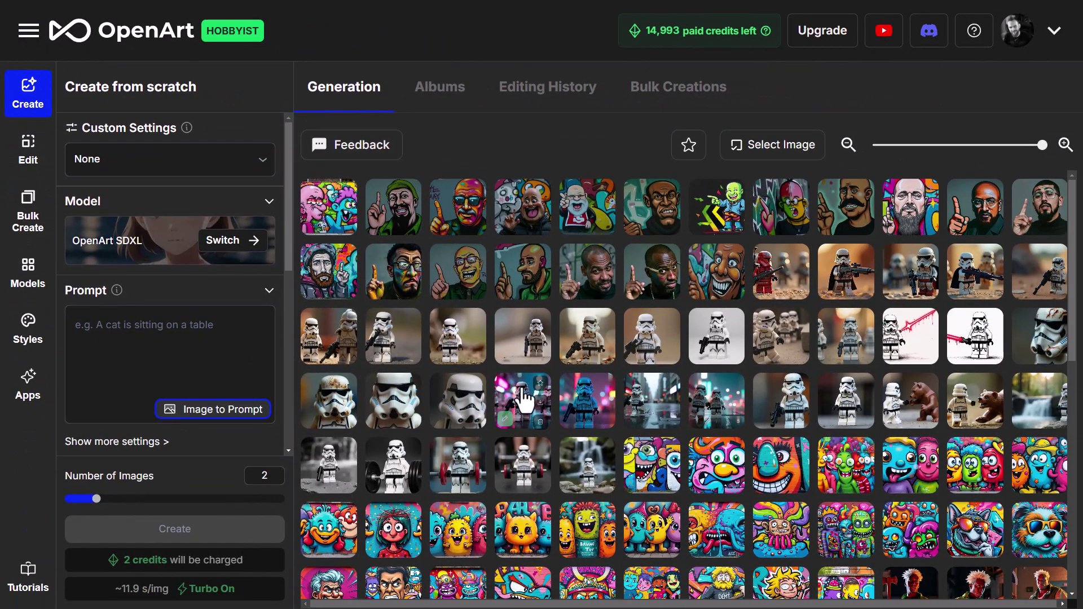
pyautogui.click(523, 404)
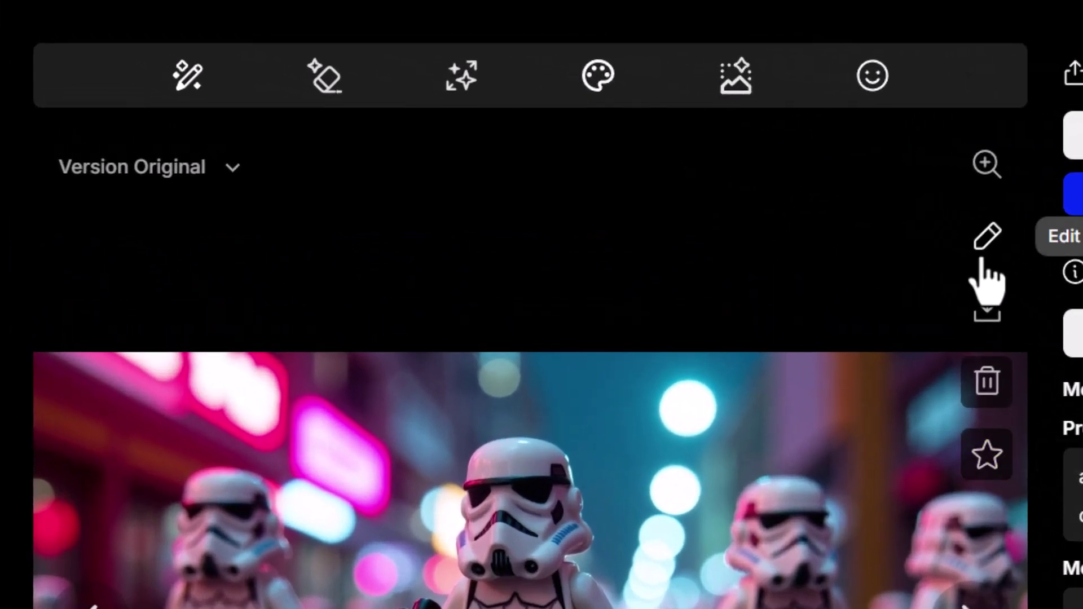
# Bring the neon-street stormtrooper image into the editor with the Remove tool active
pyautogui.moveTo(754, 110)
pyautogui.moveTo(333, 87)
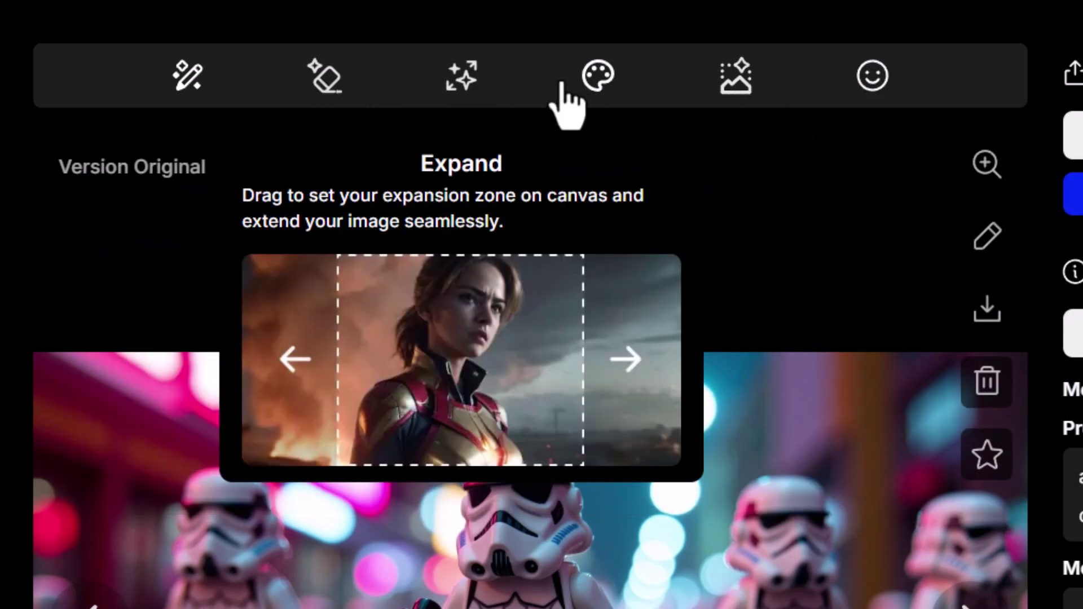
pyautogui.moveTo(598, 85)
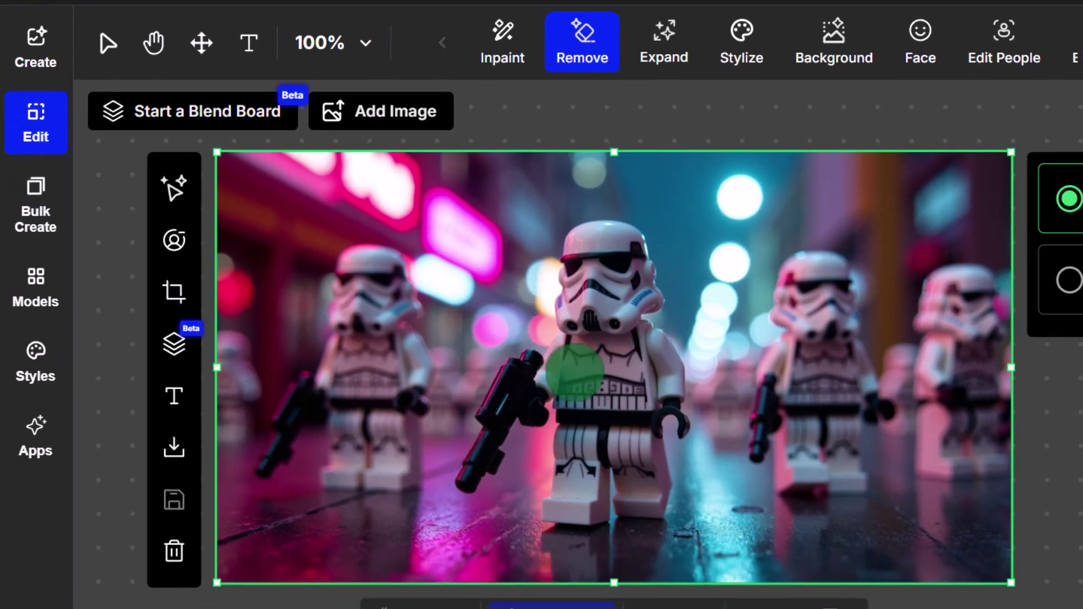
pyautogui.moveTo(586, 65)
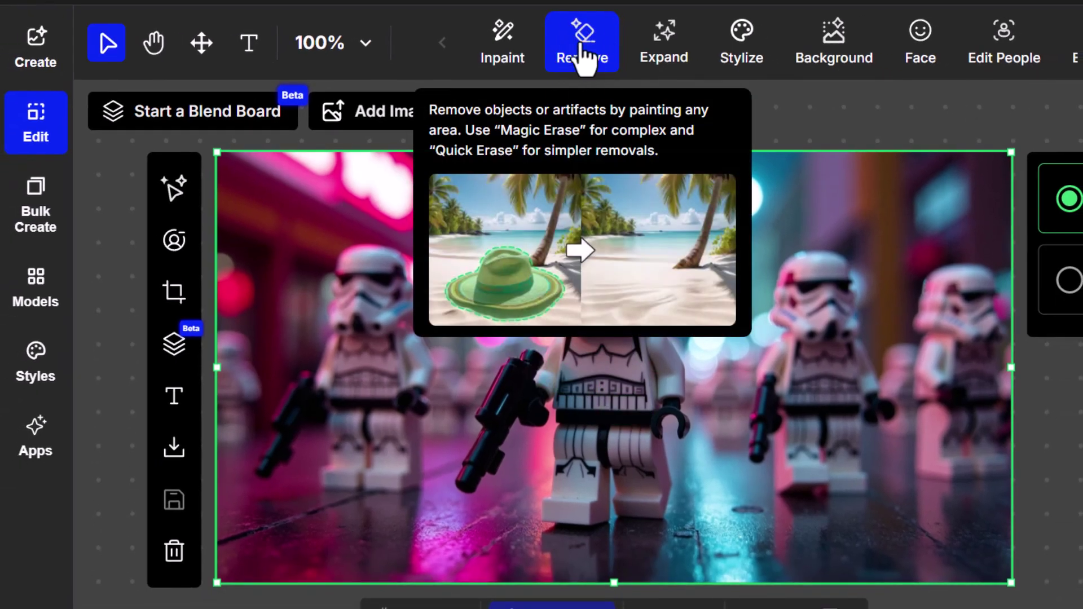
pyautogui.click(586, 45)
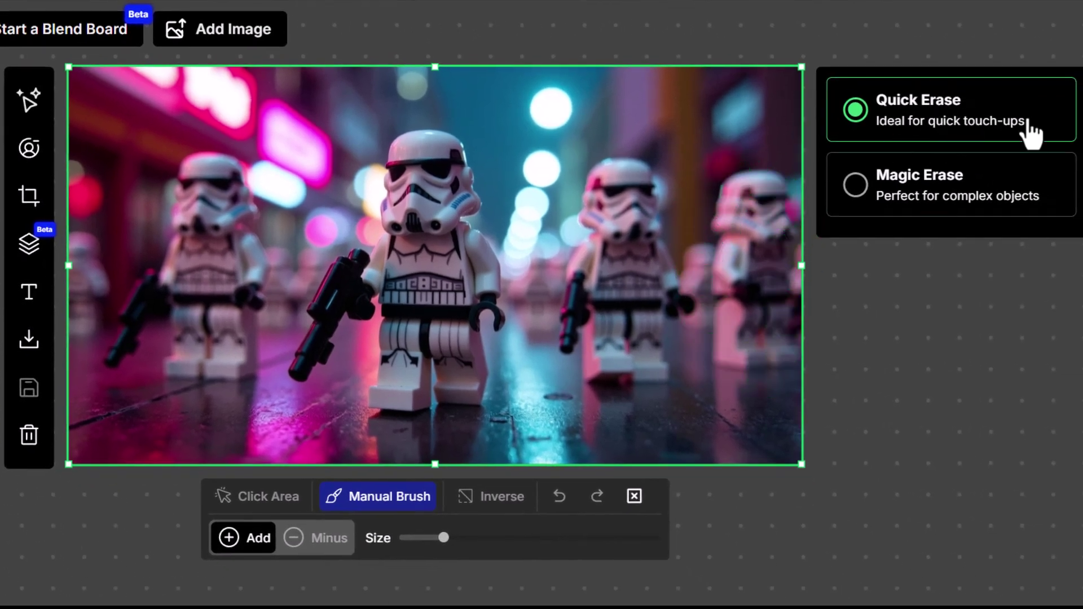
# Enlarge the brush and use Quick Erase to paint over and remove the stormtrooper at the image's far right edge
pyautogui.moveTo(452, 541)
pyautogui.mouseDown()
pyautogui.moveTo(530, 540)
pyautogui.moveTo(440, 540)
pyautogui.moveTo(561, 540)
pyautogui.moveTo(492, 540)
pyautogui.mouseUp()
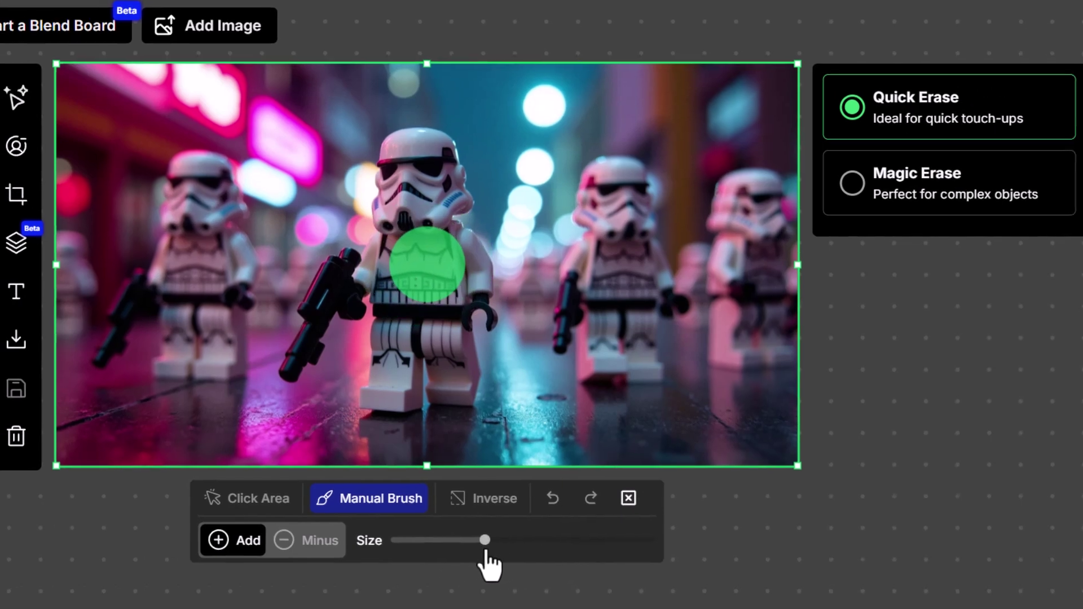
pyautogui.moveTo(736, 162)
pyautogui.mouseDown()
pyautogui.moveTo(762, 256)
pyautogui.moveTo(702, 287)
pyautogui.moveTo(727, 177)
pyautogui.mouseUp()
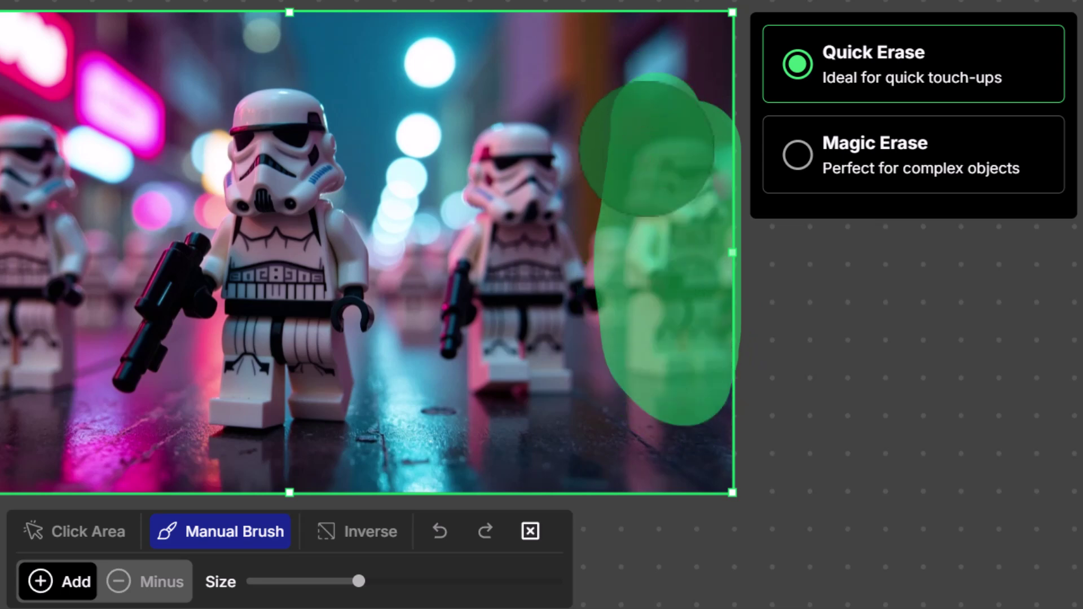
pyautogui.moveTo(647, 148); pyautogui.dragTo(634, 302)
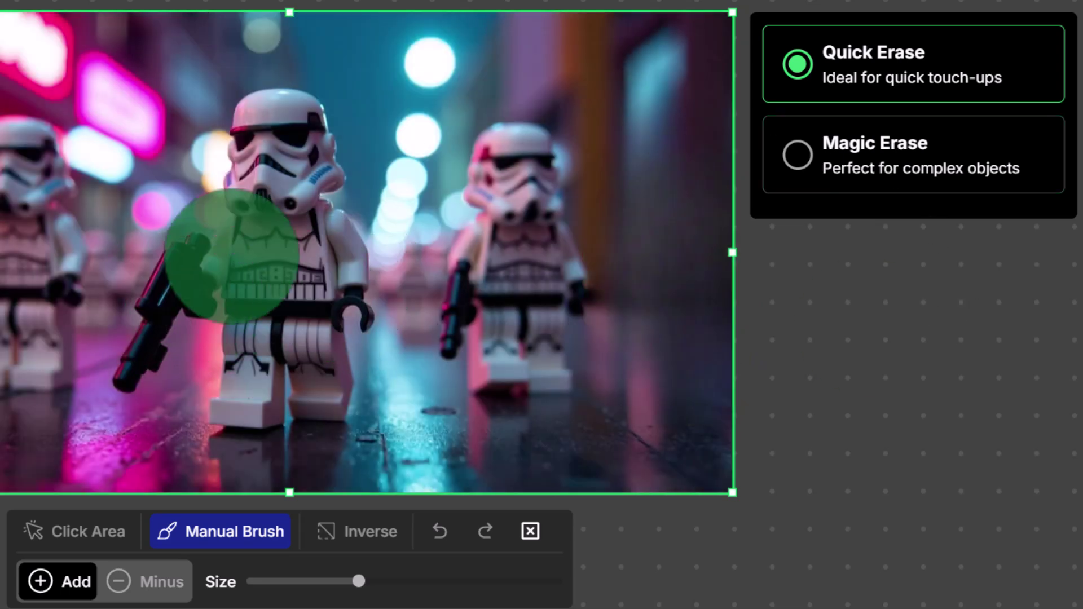
# Switch to Magic Erase with creativity level 0.3 and mask the right stormtrooper, the street lights and the blue wall glow
pyautogui.click(798, 161)
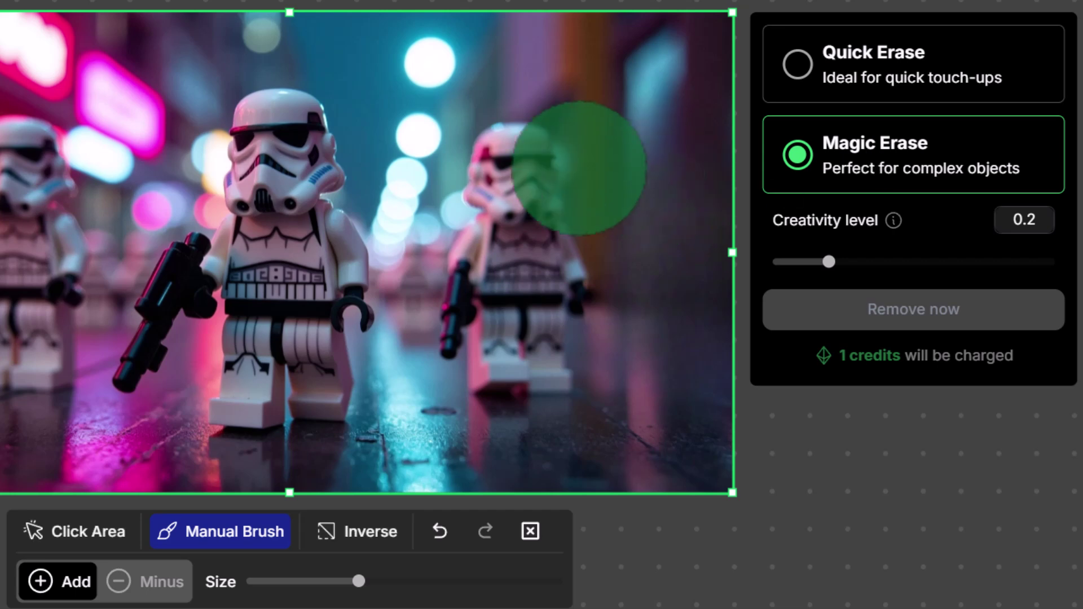
pyautogui.moveTo(555, 155)
pyautogui.mouseDown()
pyautogui.moveTo(510, 148)
pyautogui.moveTo(460, 297)
pyautogui.moveTo(536, 350)
pyautogui.moveTo(576, 231)
pyautogui.mouseUp()
pyautogui.moveTo(433, 53)
pyautogui.mouseDown()
pyautogui.moveTo(406, 108)
pyautogui.moveTo(413, 227)
pyautogui.moveTo(471, 198)
pyautogui.mouseUp()
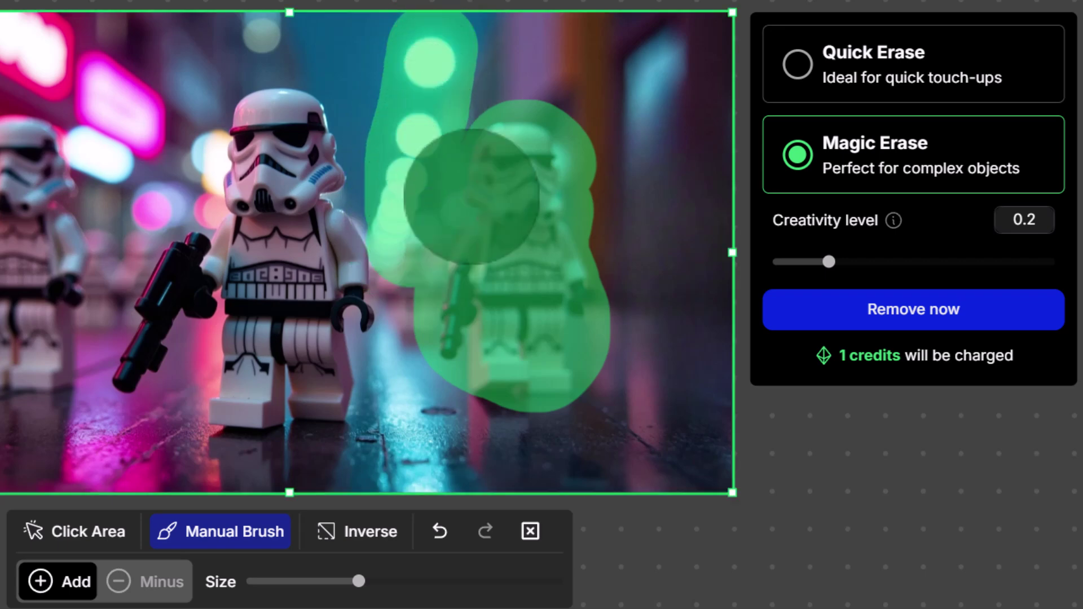
pyautogui.moveTo(677, 62); pyautogui.dragTo(666, 144)
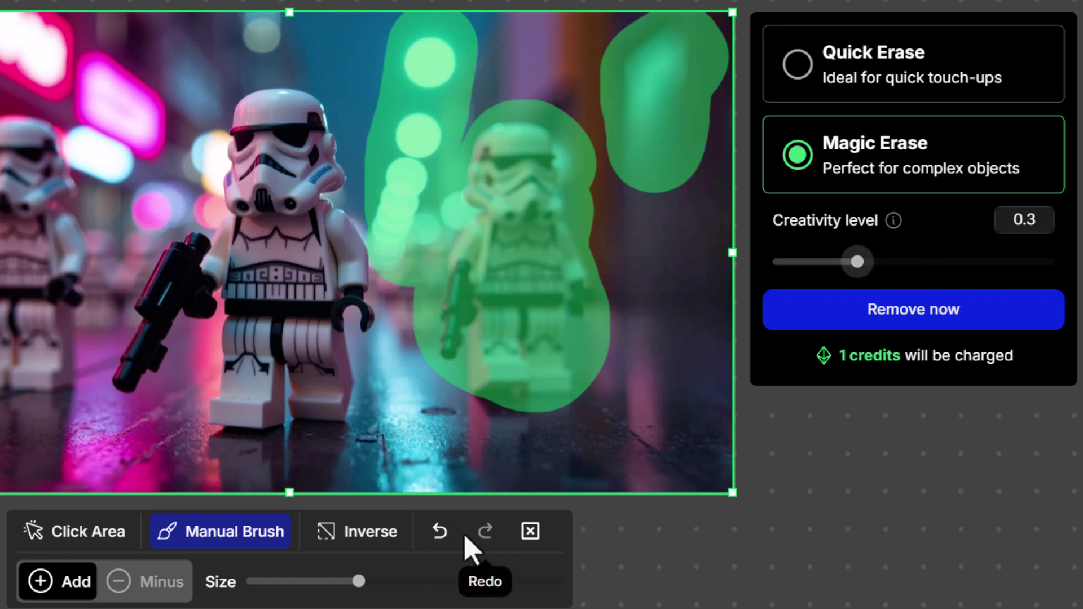
# Try inverting the mask, and switch back to the original masked areas
pyautogui.click(354, 543)
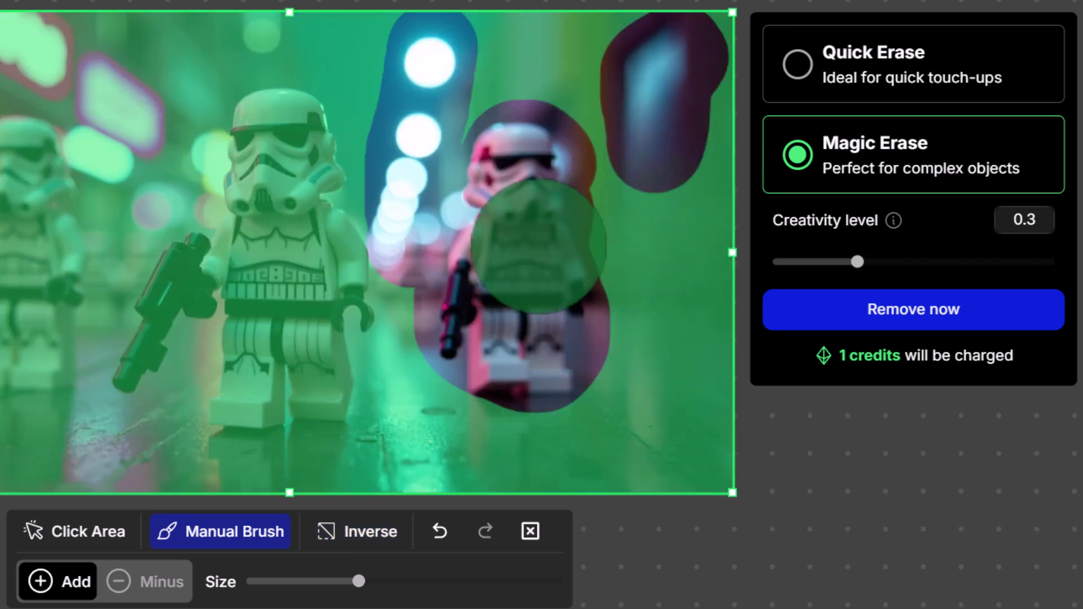
pyautogui.click(379, 546)
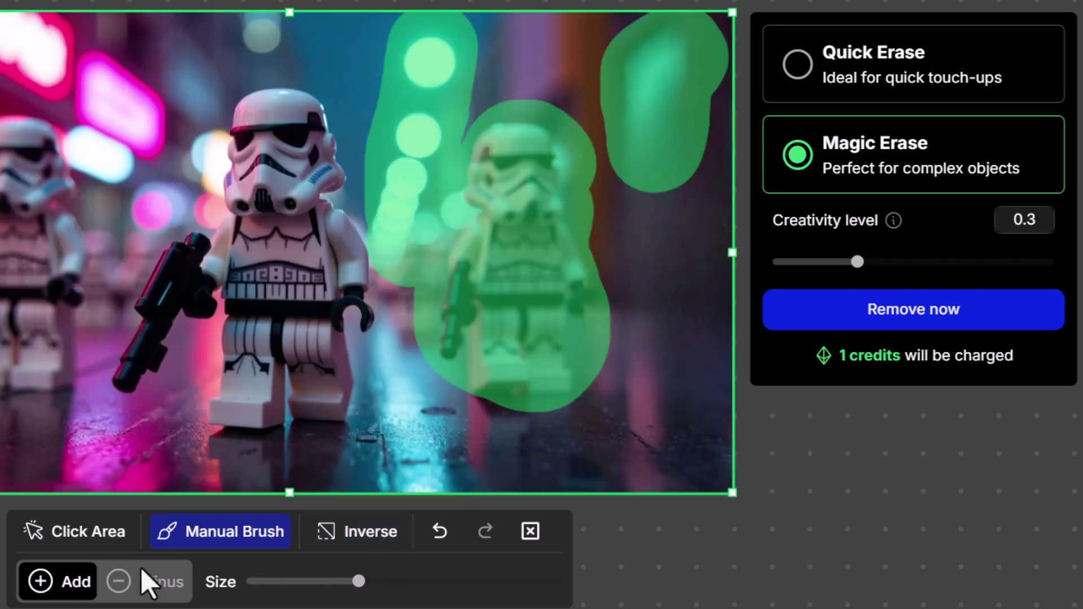
# Refine the mask edges around the lights and the right stormtrooper with a smaller brush, and remove the masked objects
pyautogui.click(152, 586)
pyautogui.moveTo(364, 589); pyautogui.dragTo(308, 589)
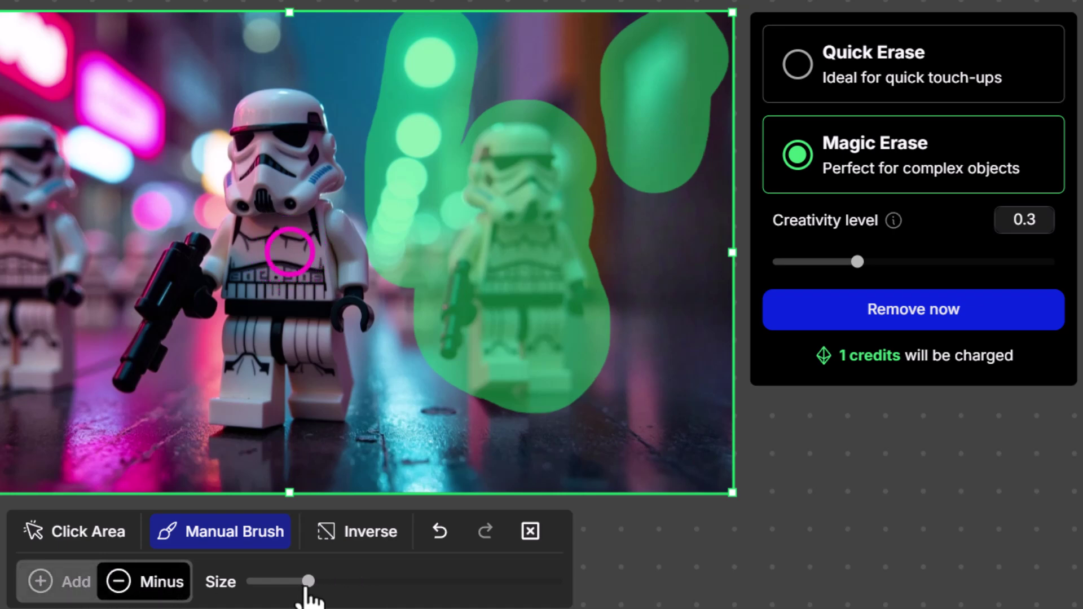
pyautogui.moveTo(474, 103); pyautogui.dragTo(446, 184)
pyautogui.click(57, 582)
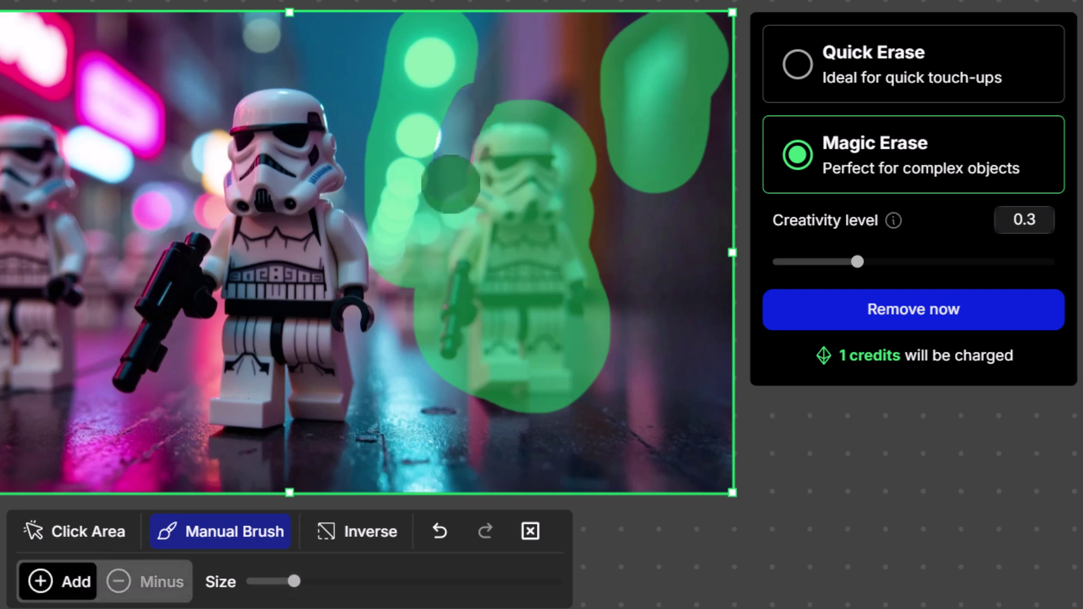
pyautogui.moveTo(435, 128); pyautogui.dragTo(438, 152)
pyautogui.click(145, 582)
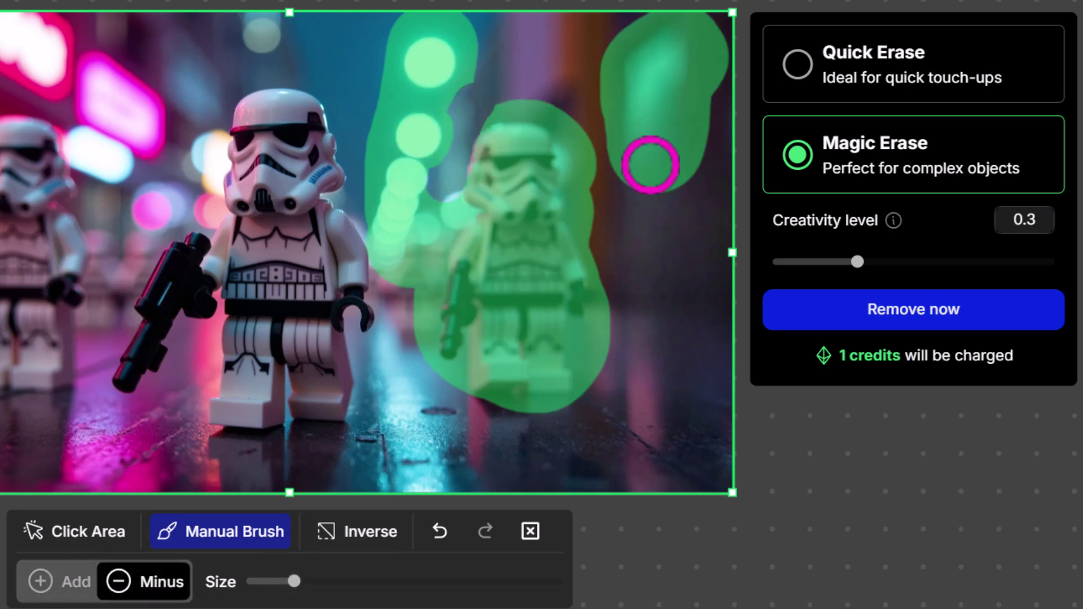
pyautogui.moveTo(466, 387)
pyautogui.mouseDown()
pyautogui.moveTo(432, 383)
pyautogui.moveTo(406, 303)
pyautogui.mouseUp()
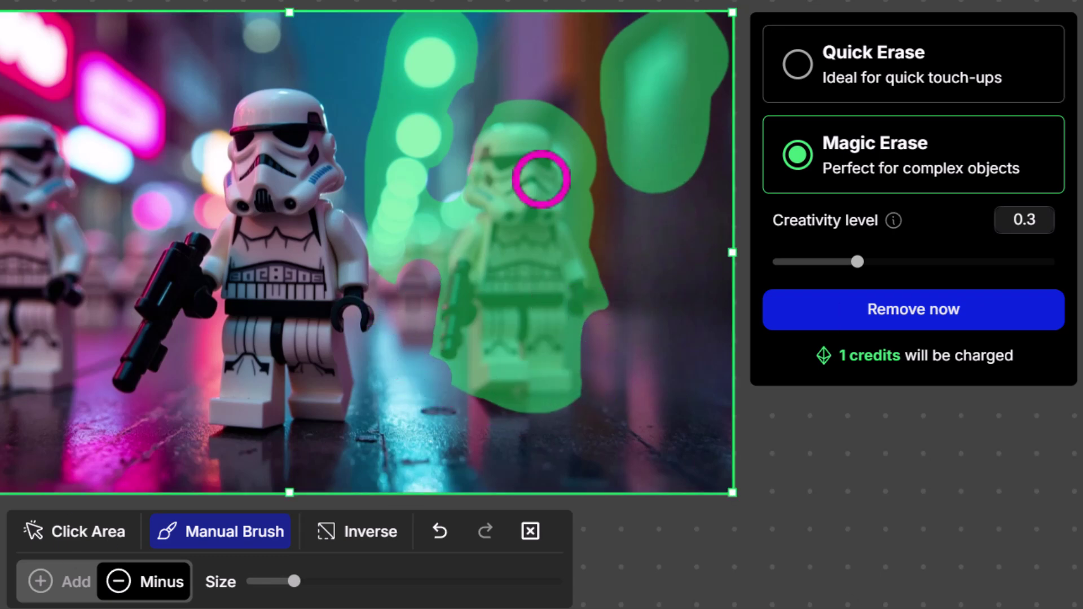
pyautogui.click(969, 311)
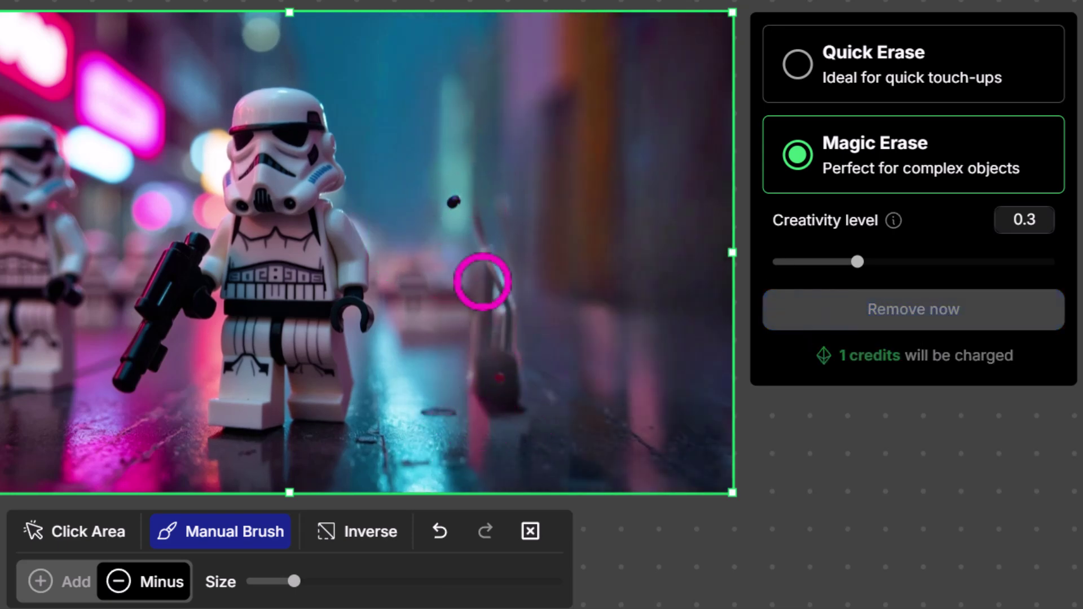
# Switch the brush back to adding and use Quick Erase on the leftover artifacts where the right stormtrooper stood
pyautogui.click(52, 587)
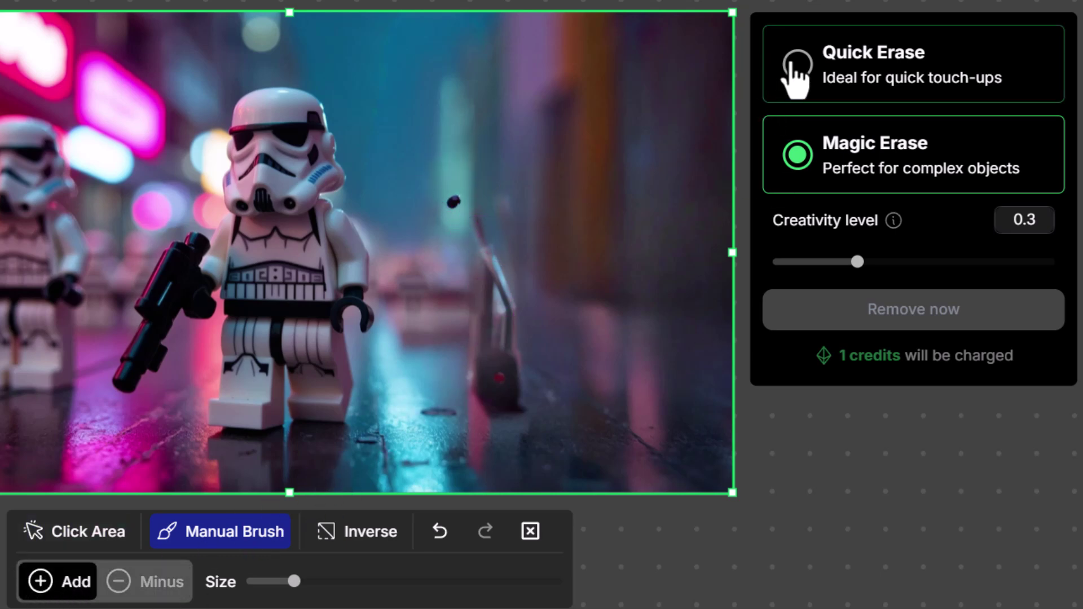
pyautogui.click(796, 65)
pyautogui.moveTo(442, 205)
pyautogui.mouseDown()
pyautogui.moveTo(470, 202)
pyautogui.moveTo(507, 319)
pyautogui.moveTo(507, 397)
pyautogui.moveTo(489, 426)
pyautogui.mouseUp()
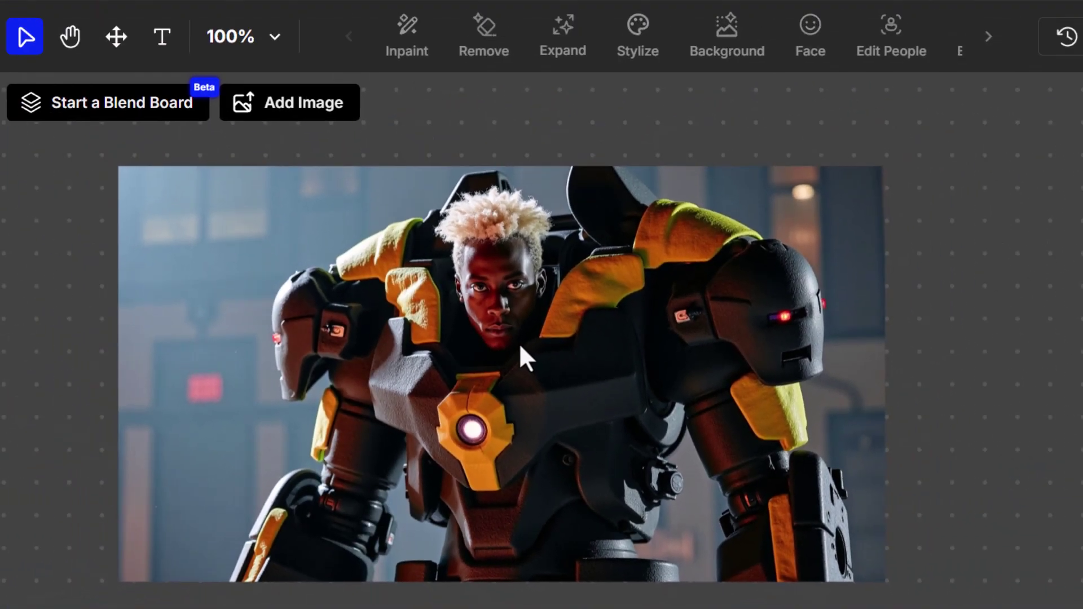
# Select the image of the blond man in the robot suit for inpainting, dismiss the tip and mask his eyes
pyautogui.click(518, 346)
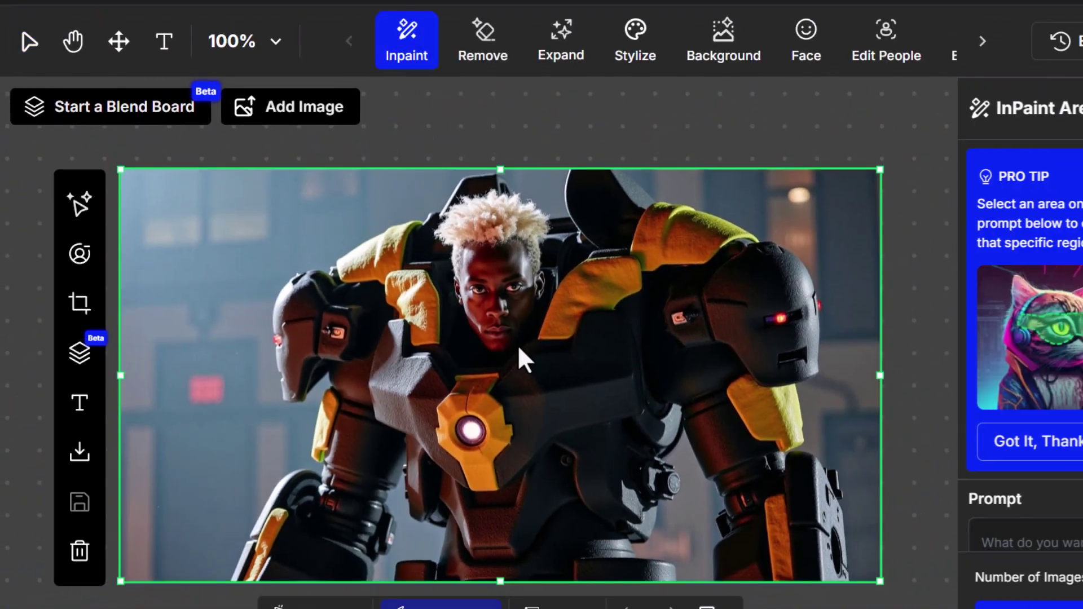
pyautogui.click(519, 348)
pyautogui.moveTo(403, 42)
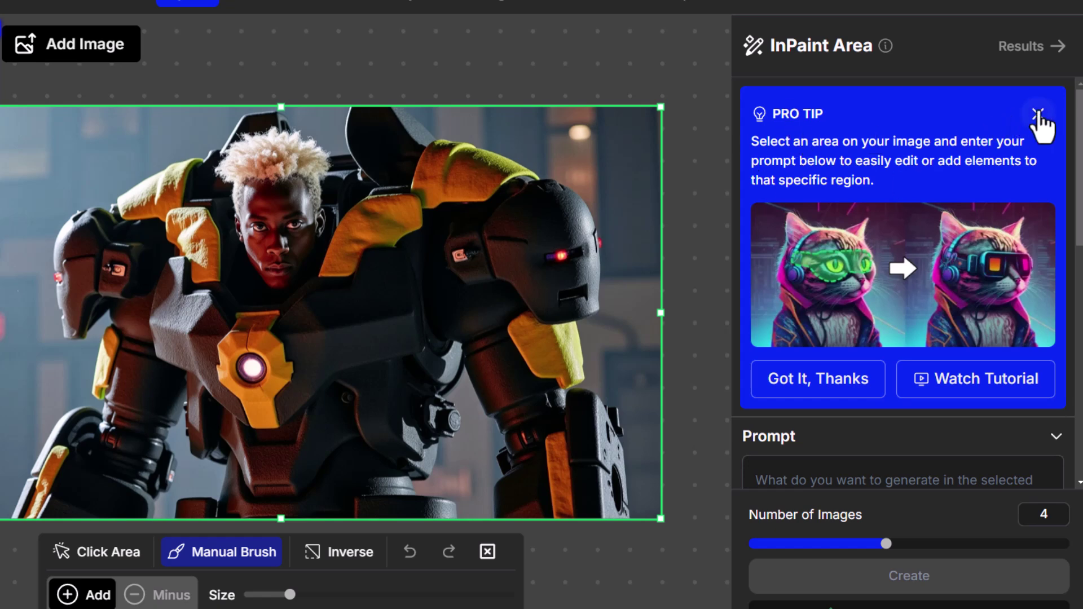
pyautogui.click(1038, 114)
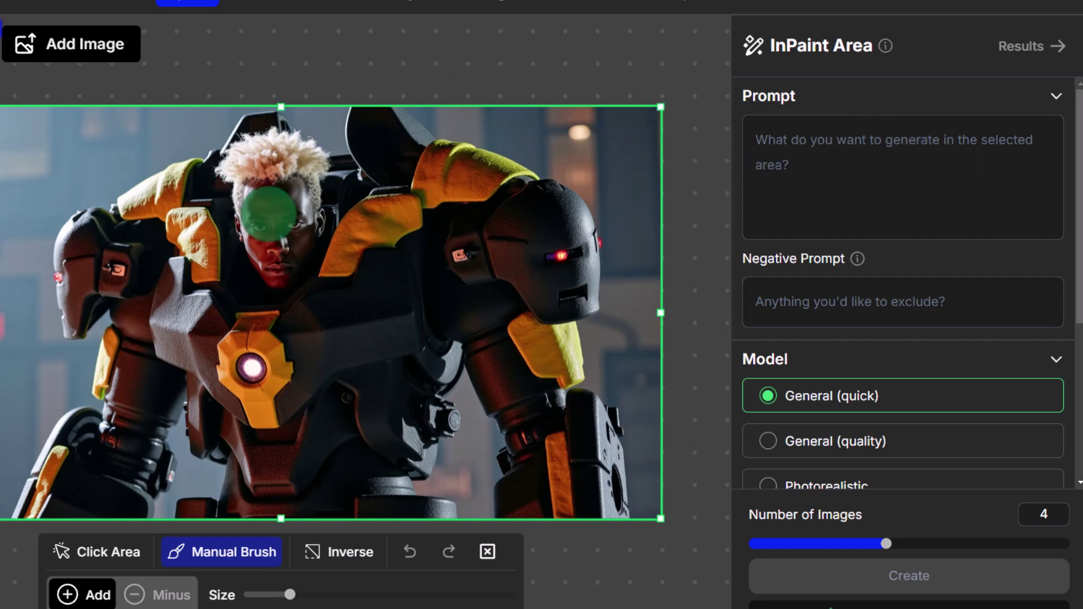
pyautogui.moveTo(242, 220)
pyautogui.mouseDown()
pyautogui.moveTo(315, 223)
pyautogui.moveTo(237, 232)
pyautogui.mouseUp()
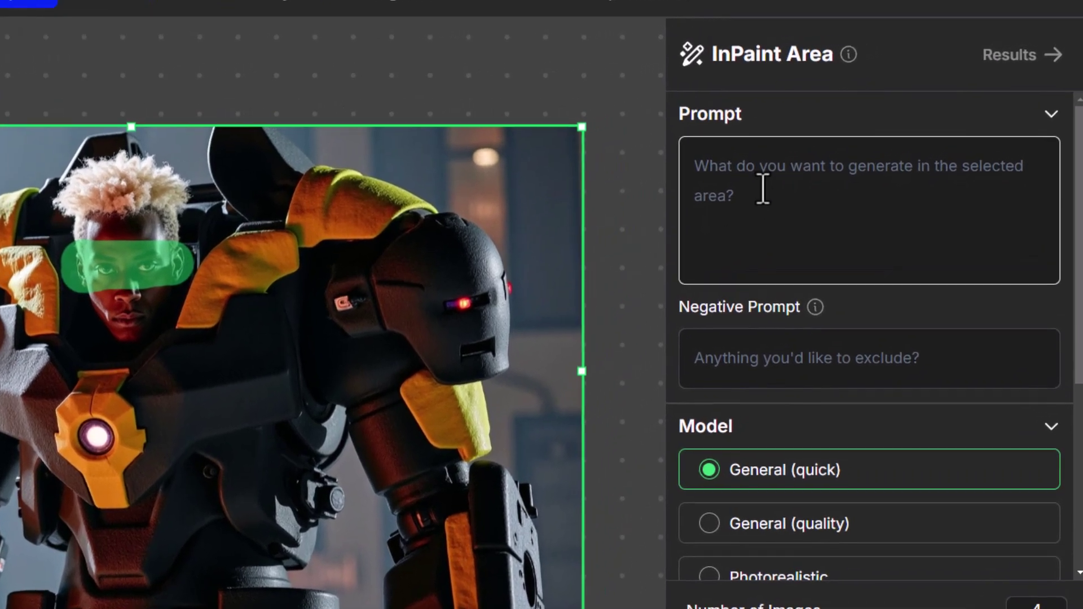
# Enter the inpaint prompt "futuristic sunglasses, glowing green" and choose the Photorealistic model
pyautogui.click(801, 164)
pyautogui.write('futuristic sunglasses, glowing green')
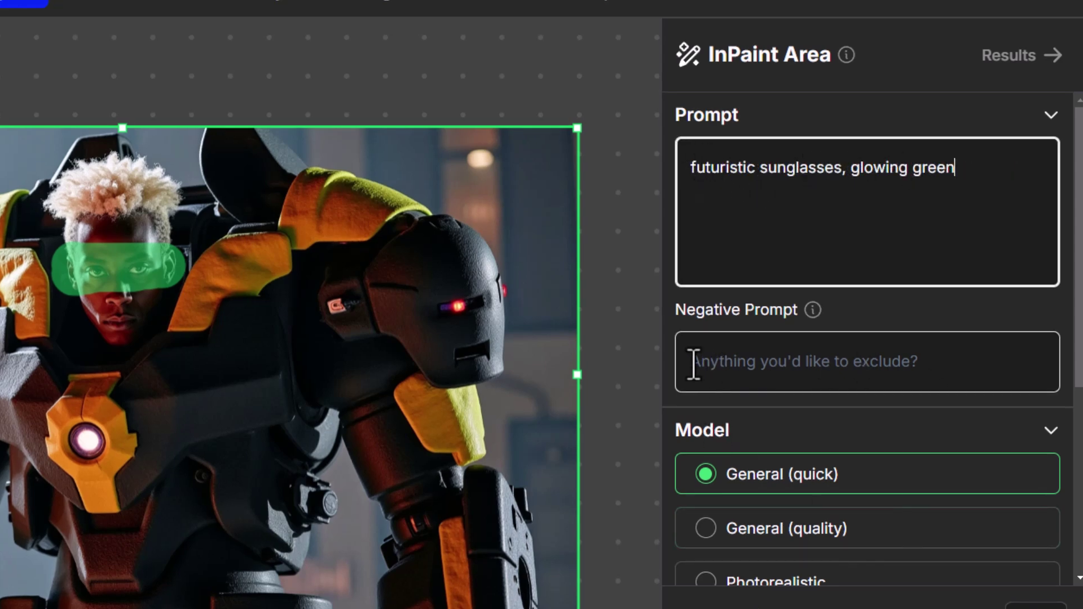
pyautogui.scroll(-4, 920, 393)
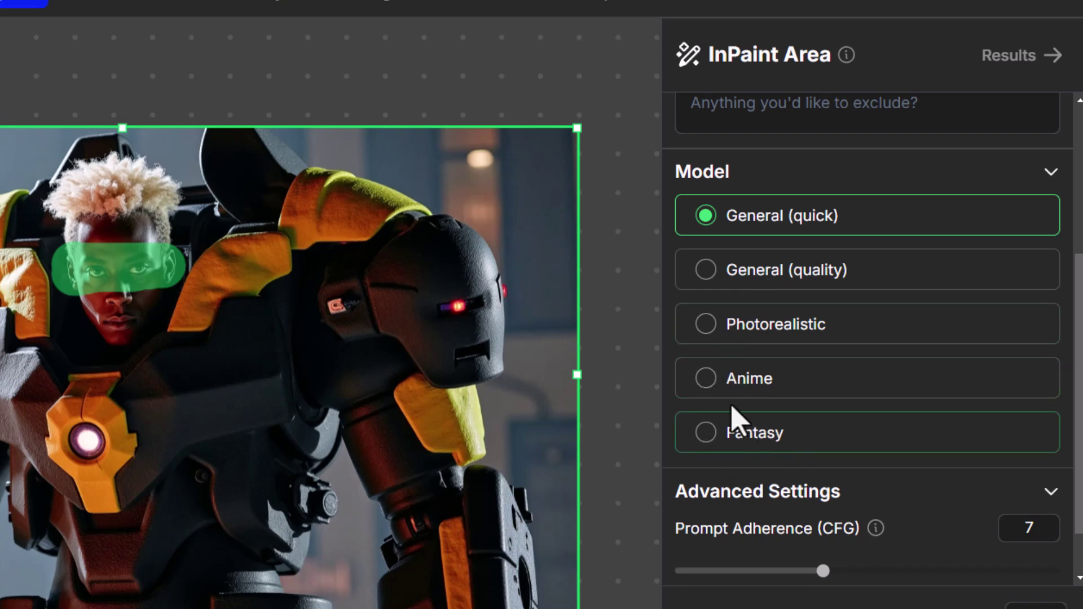
pyautogui.click(710, 331)
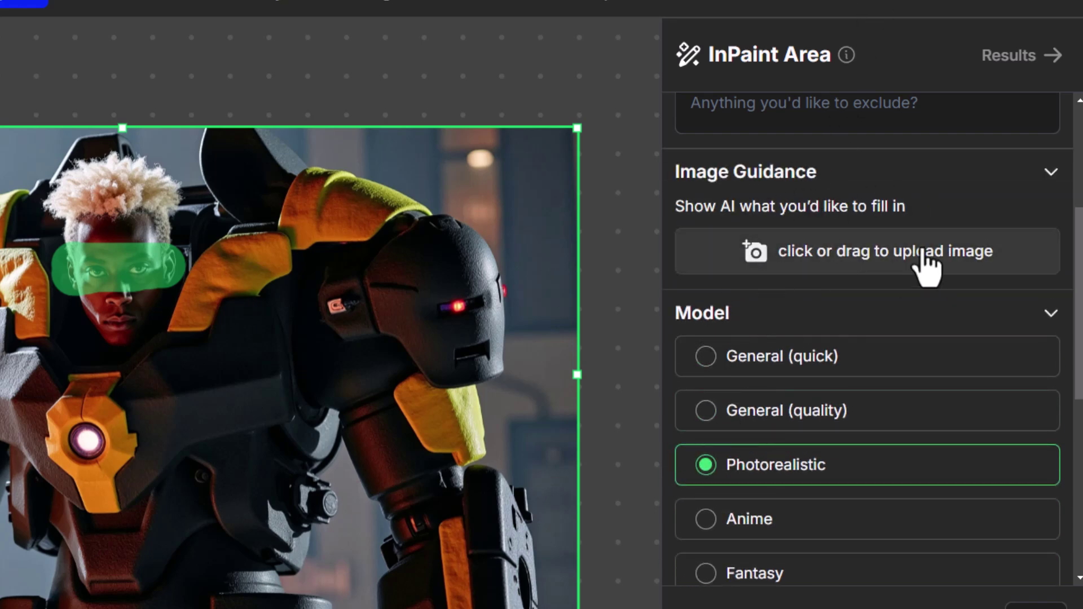
pyautogui.scroll(-8, 838, 206)
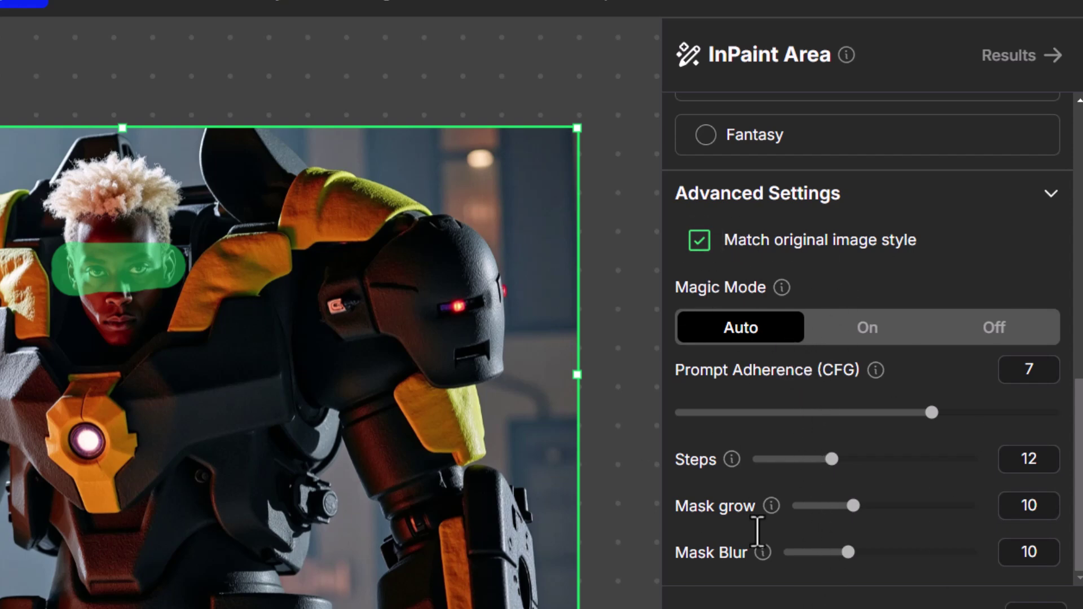
# Set the number of images to 2 and generate the sunglasses inpainting
pyautogui.doubleClick(1032, 491)
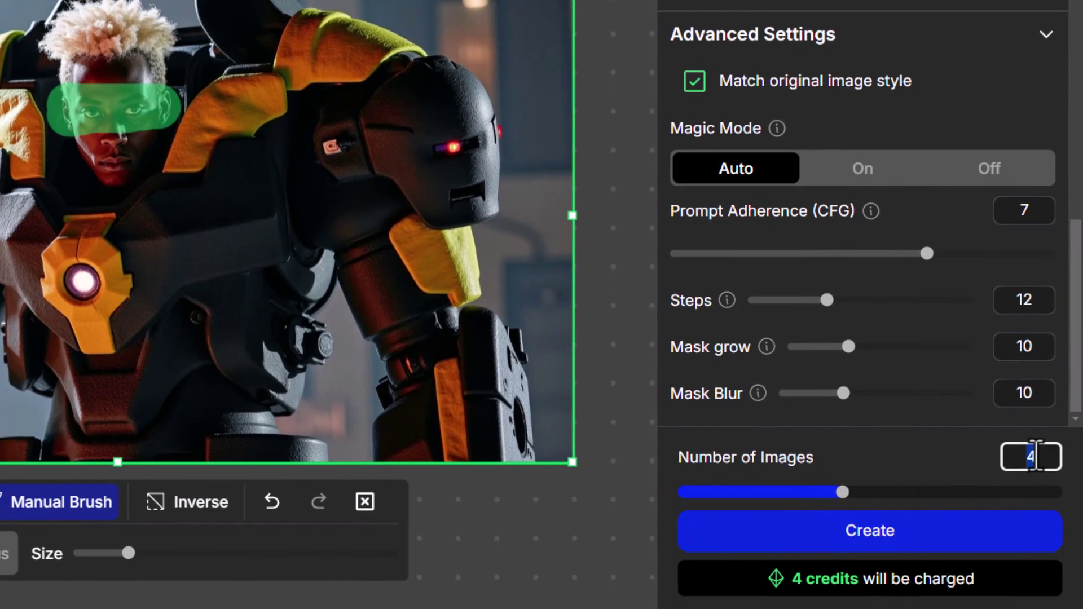
pyautogui.moveTo(840, 492); pyautogui.dragTo(757, 500)
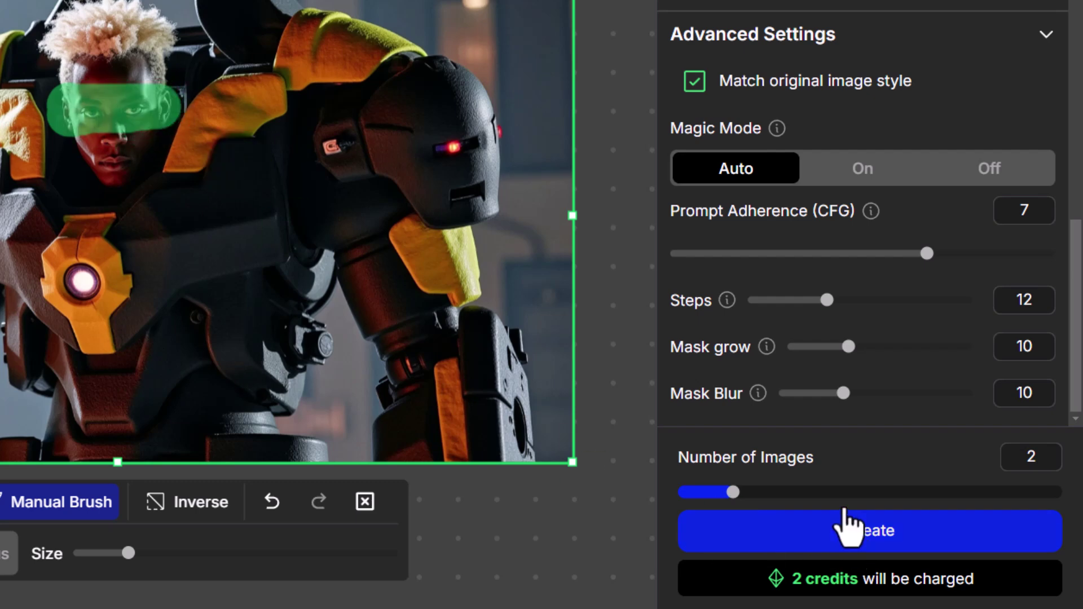
pyautogui.click(863, 533)
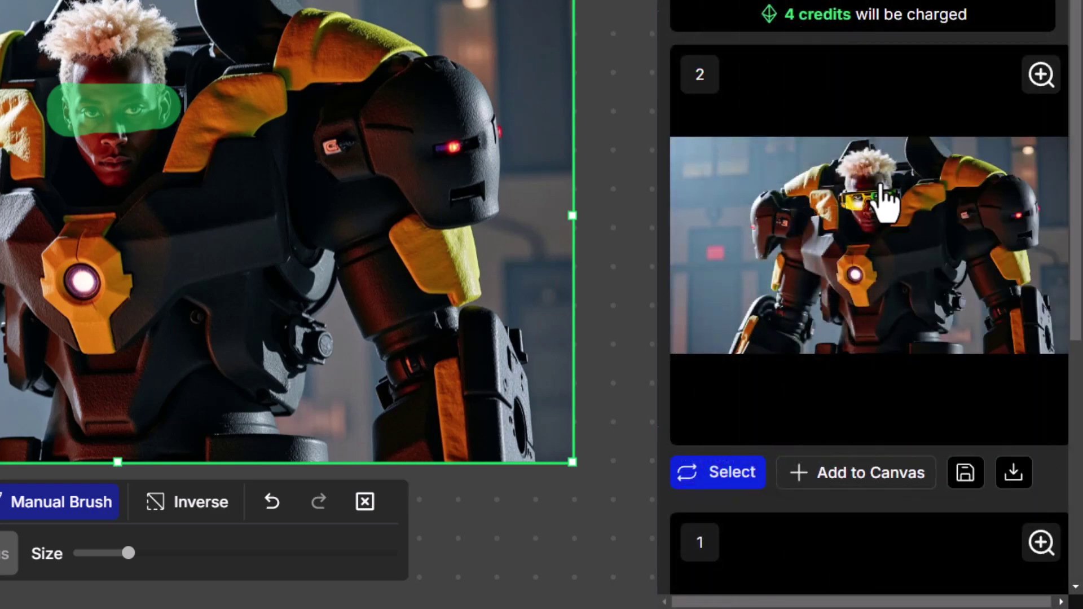
# Look through the sunglasses results, enlarge result 1 with the yellow-green frame, and add it to the canvas
pyautogui.scroll(-5, 877, 206)
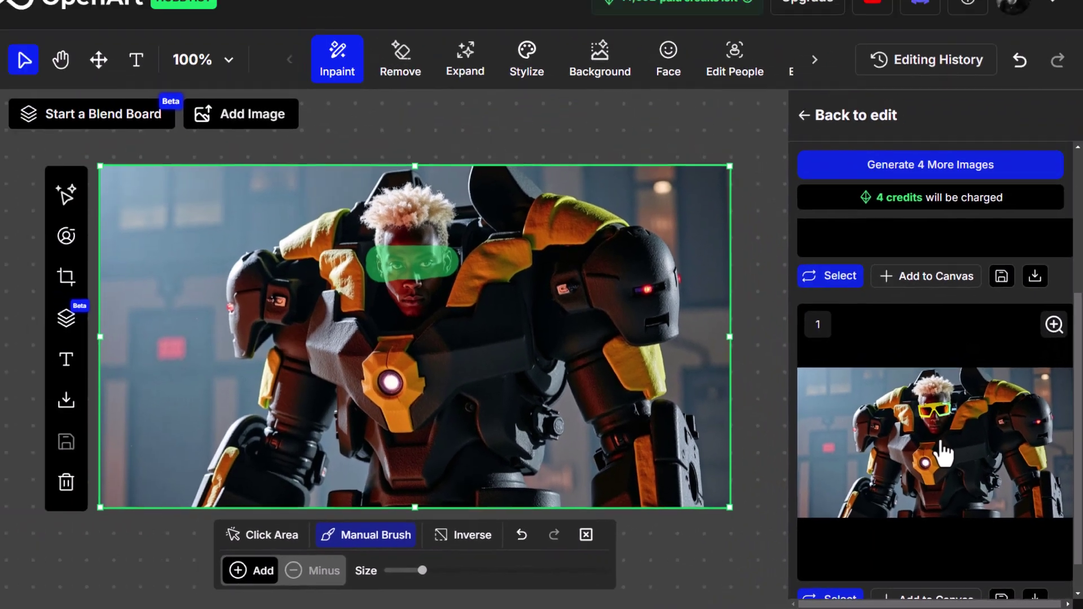
pyautogui.click(882, 391)
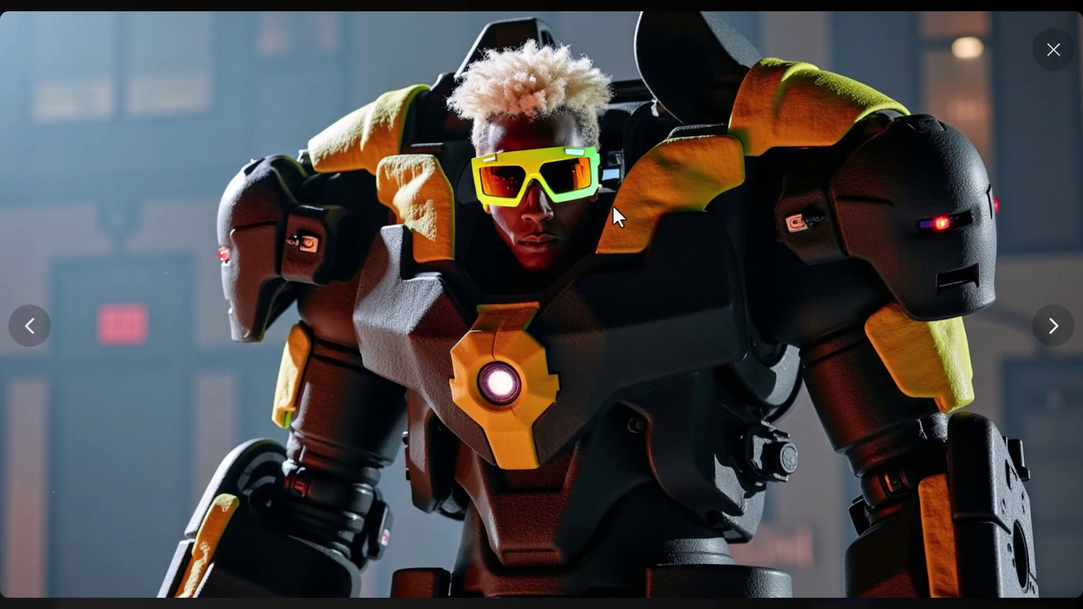
pyautogui.click(1053, 50)
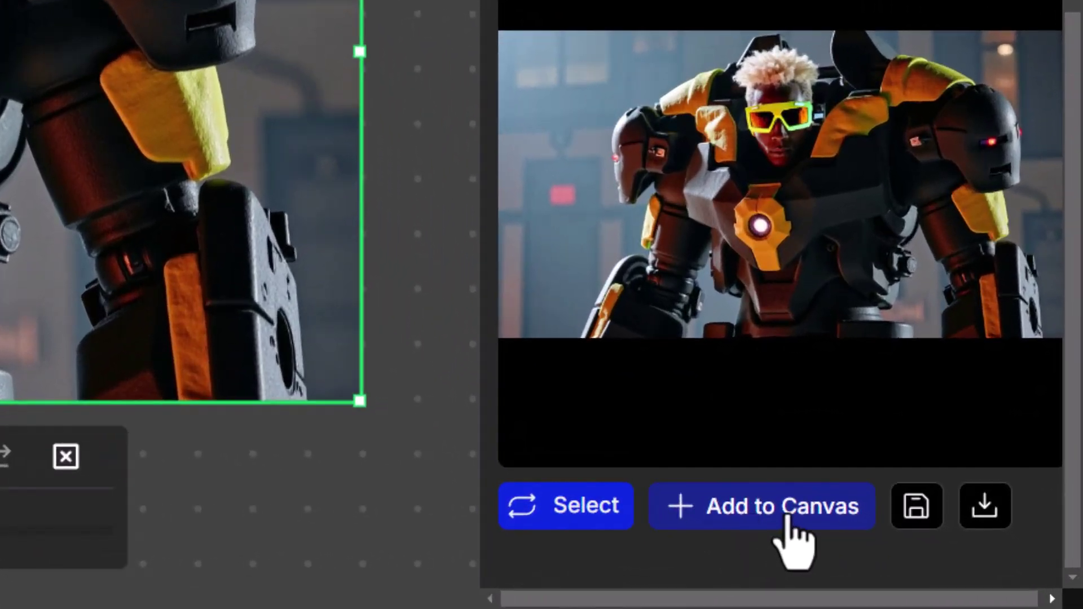
pyautogui.click(822, 525)
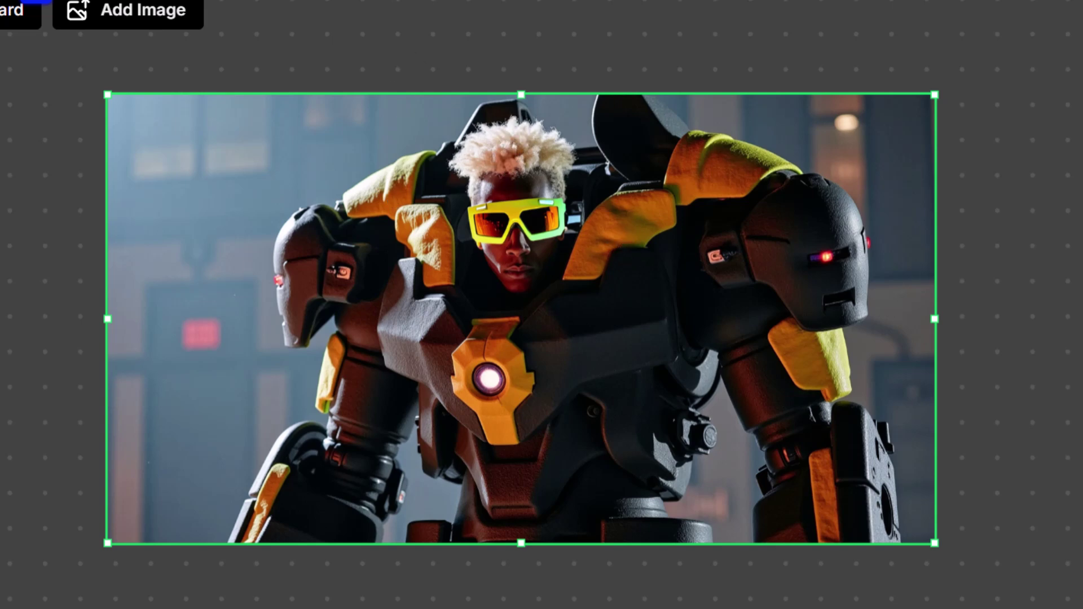
# Start inpainting on the sunglasses image and brush a mask over the dark chest armour beside the glowing core
pyautogui.click(356, 222)
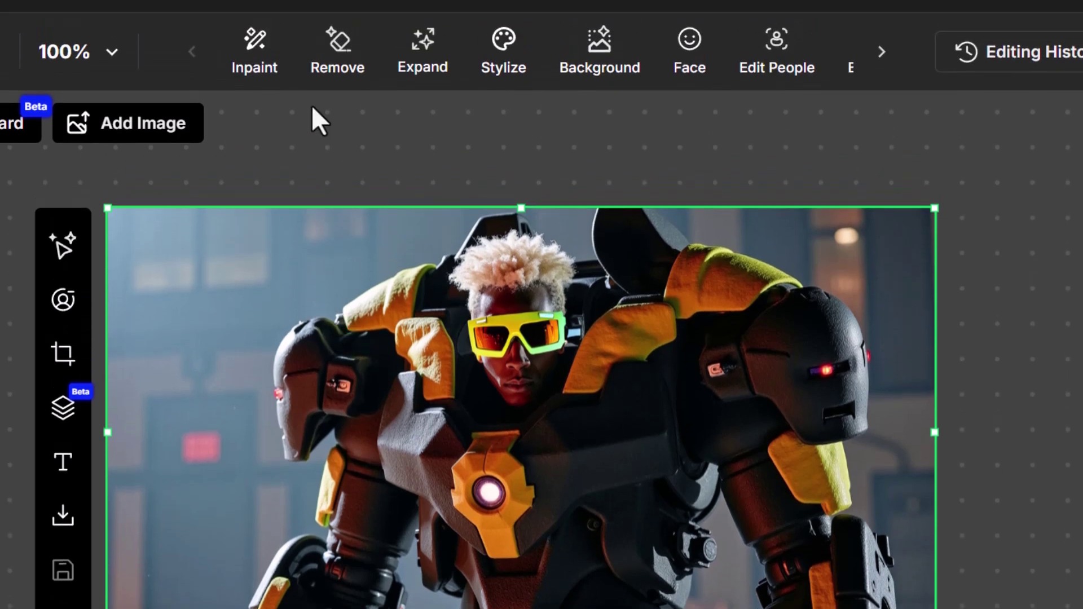
pyautogui.click(256, 54)
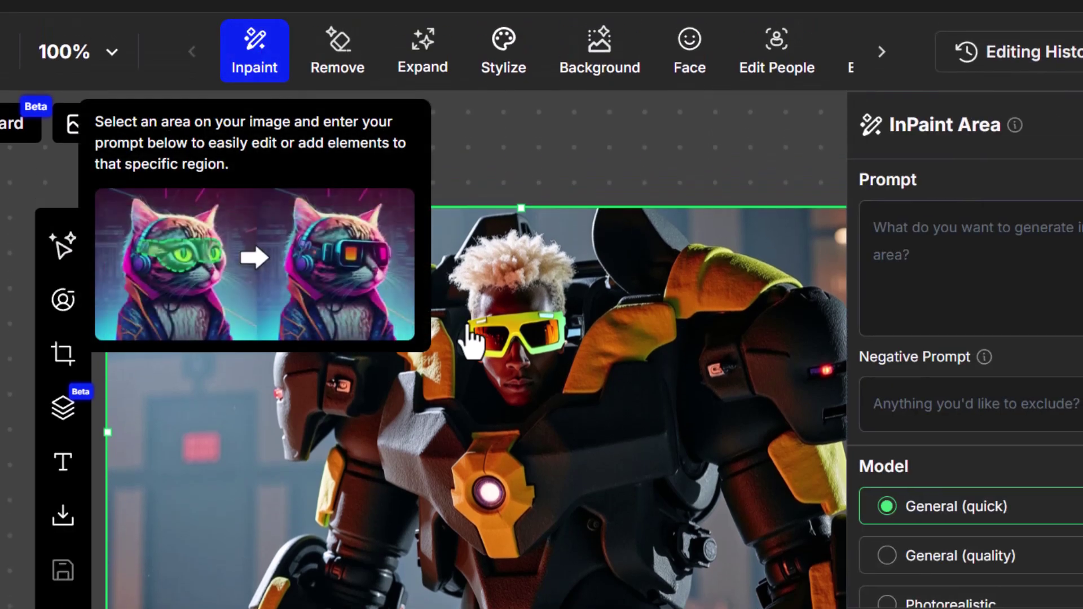
pyautogui.moveTo(563, 430); pyautogui.dragTo(632, 424)
pyautogui.moveTo(525, 367); pyautogui.dragTo(460, 398)
# Enter the inpaint prompt "a military badge, metallic", choose the General (quality) model and generate the images
pyautogui.click(778, 150)
pyautogui.write('a military badge, metallic')
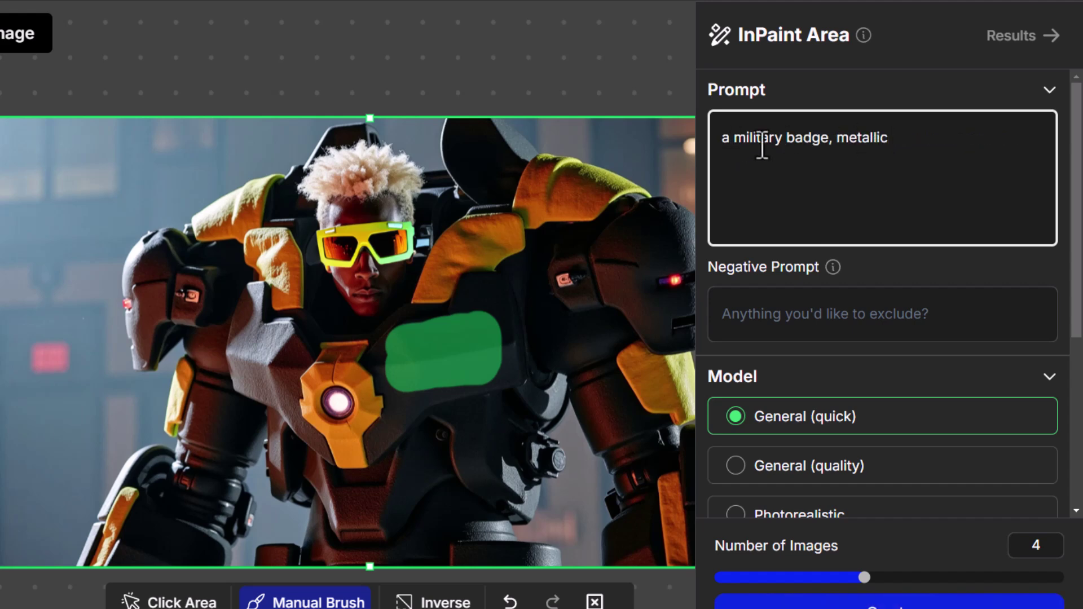
pyautogui.scroll(-4, 839, 333)
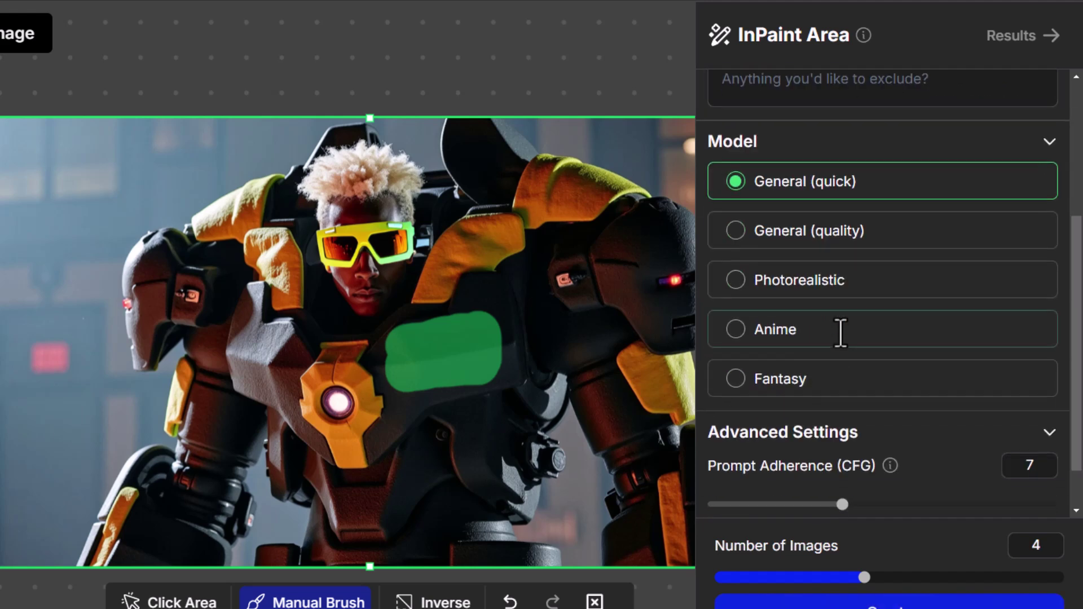
pyautogui.click(739, 235)
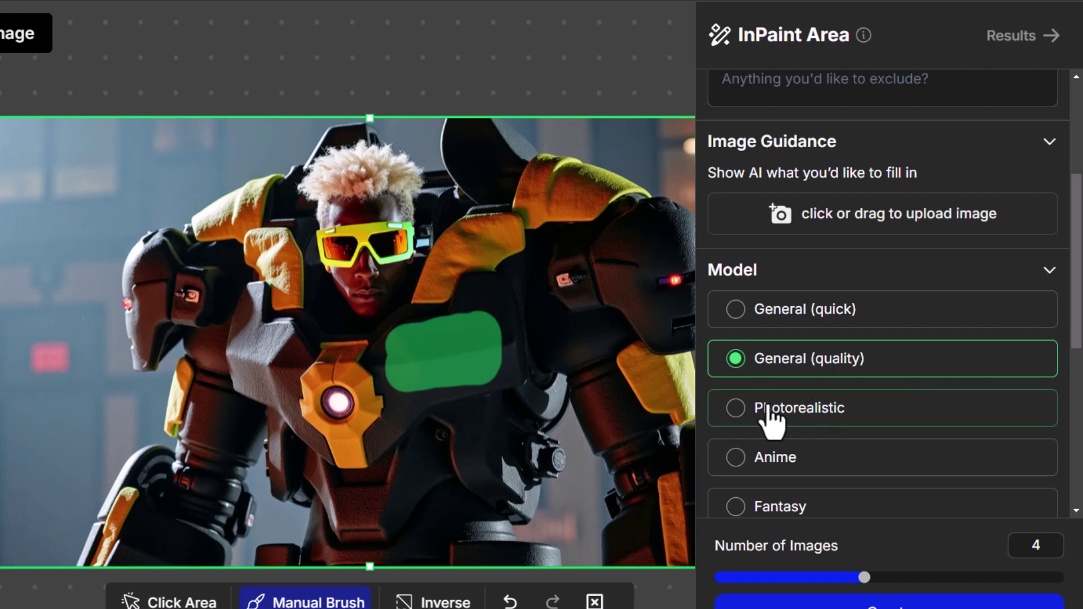
pyautogui.scroll(-4, 775, 417)
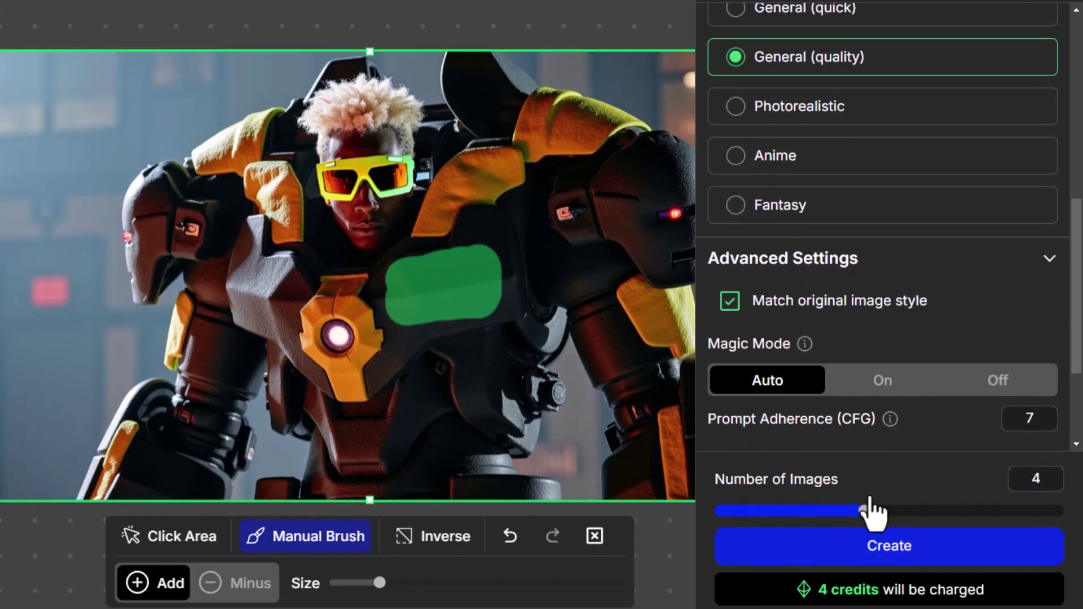
pyautogui.click(908, 602)
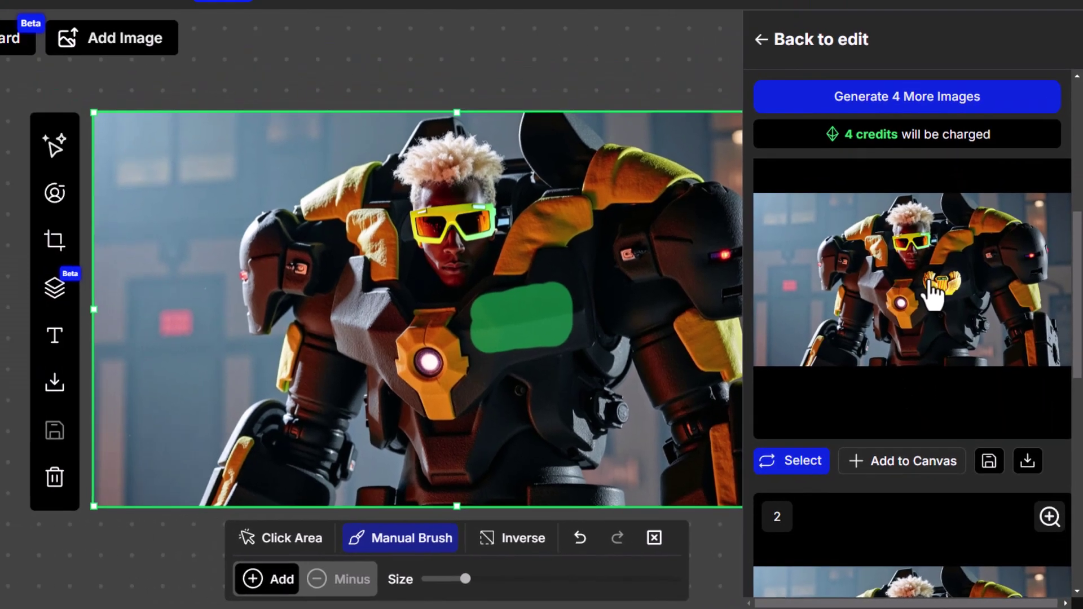
# Enlarge the result with the golden winged badge, close the preview and add that result to the canvas
pyautogui.click(908, 248)
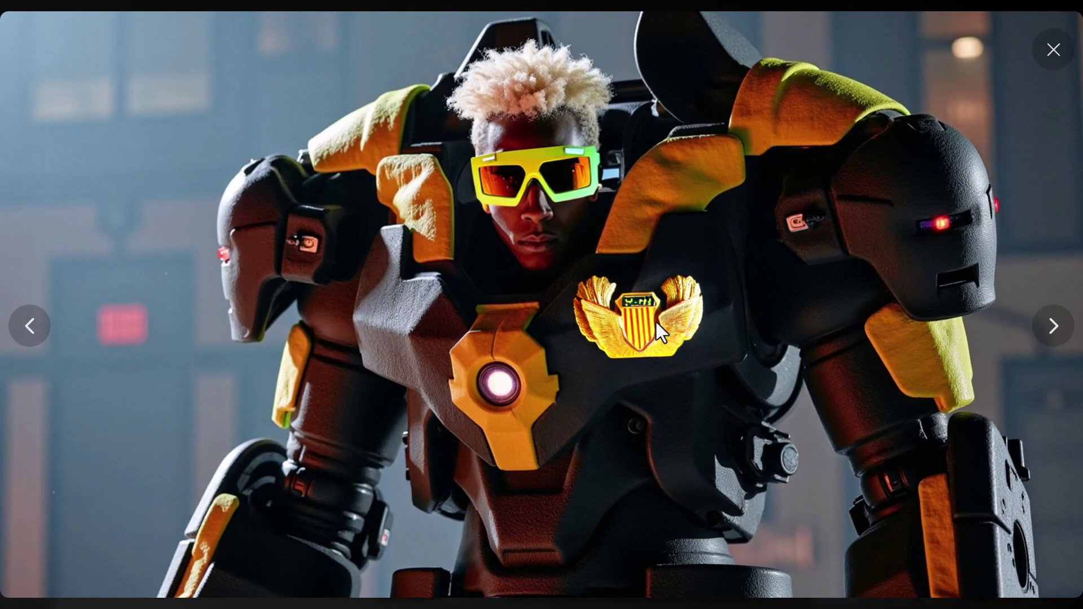
pyautogui.click(1053, 51)
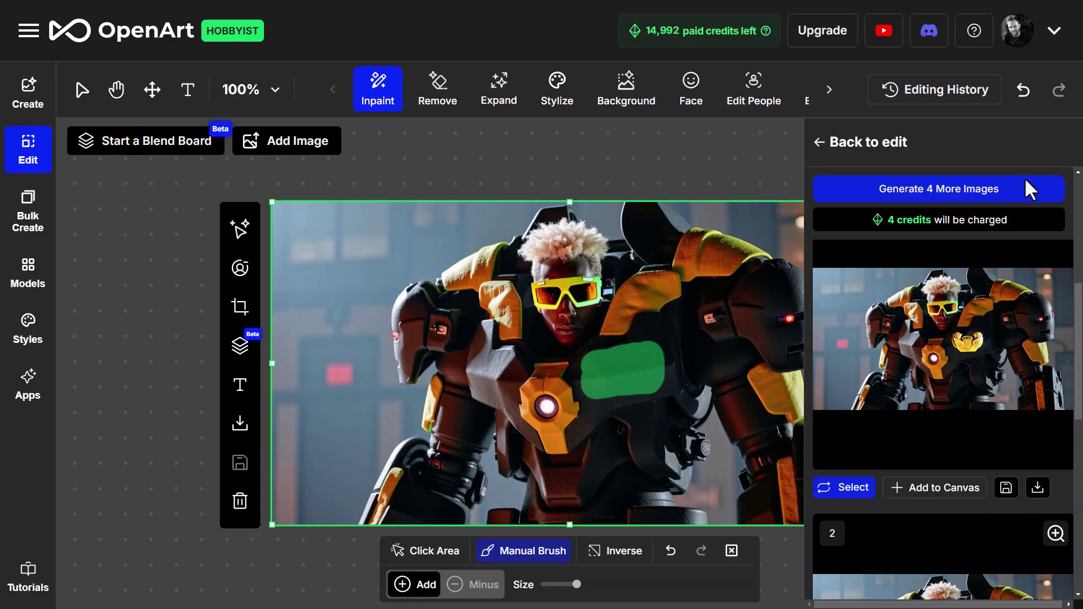
pyautogui.click(945, 488)
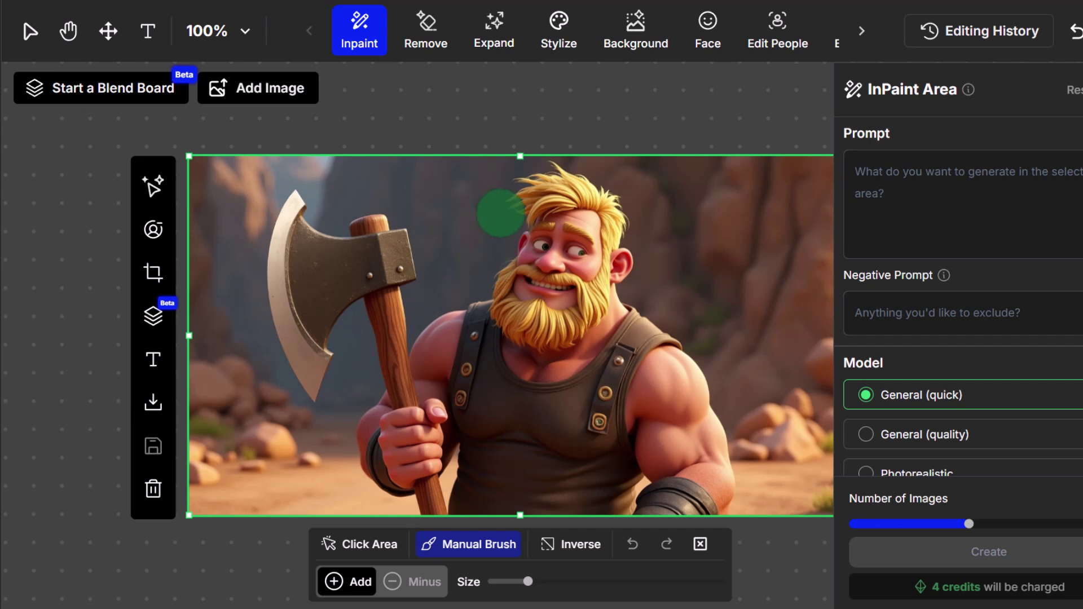
# Start the Expand tool on the cartoon image of the bearded man with the axe, with the whole expansion frame in view
pyautogui.press('space')
pyautogui.moveTo(609, 278); pyautogui.dragTo(459, 192)
pyautogui.press('v')
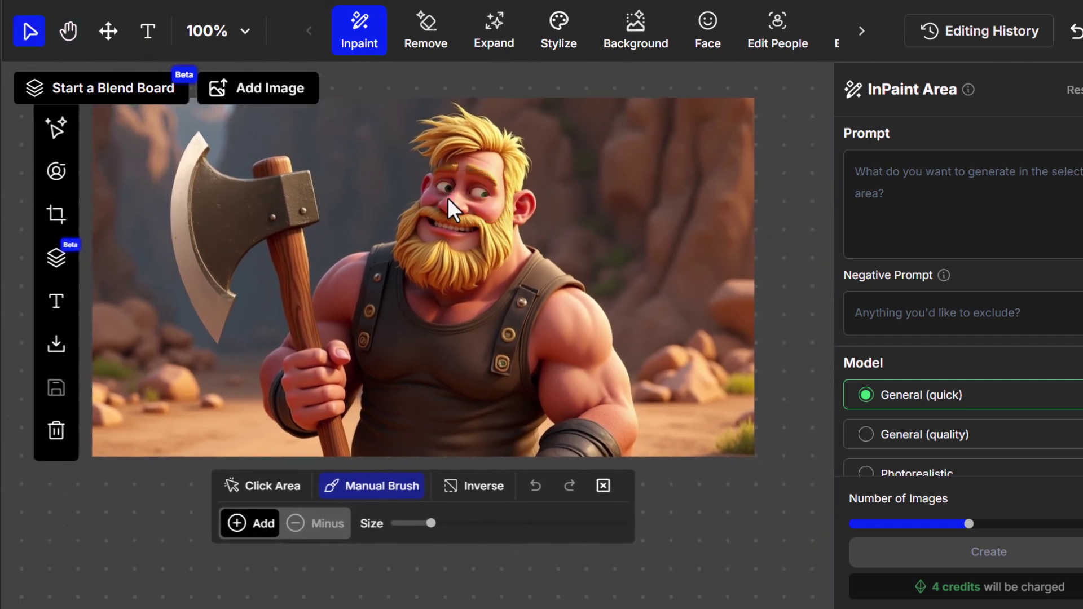
pyautogui.click(490, 42)
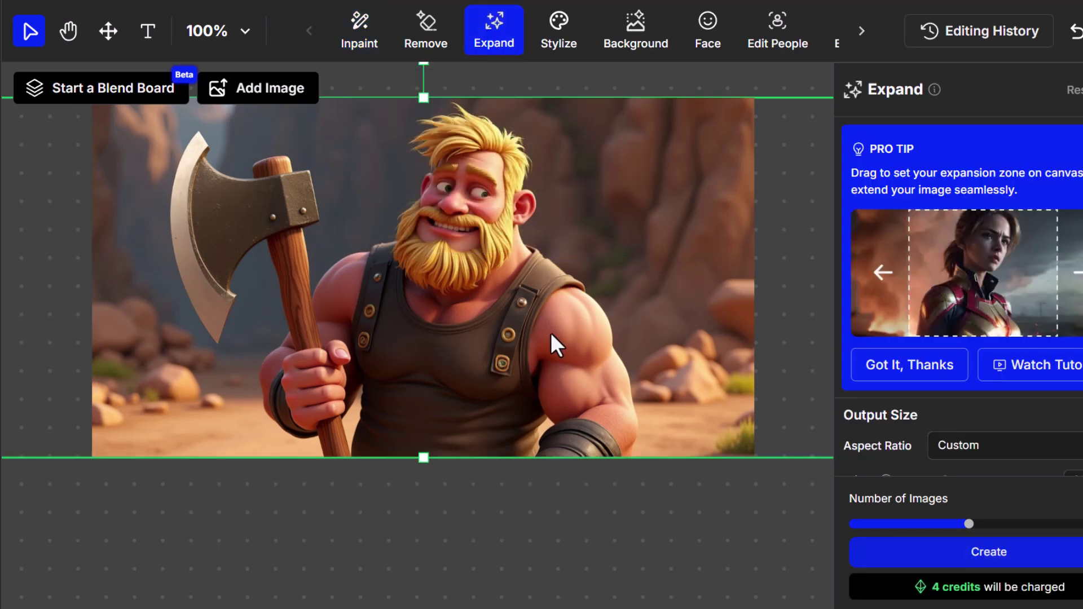
pyautogui.scroll(-2, 551, 333)
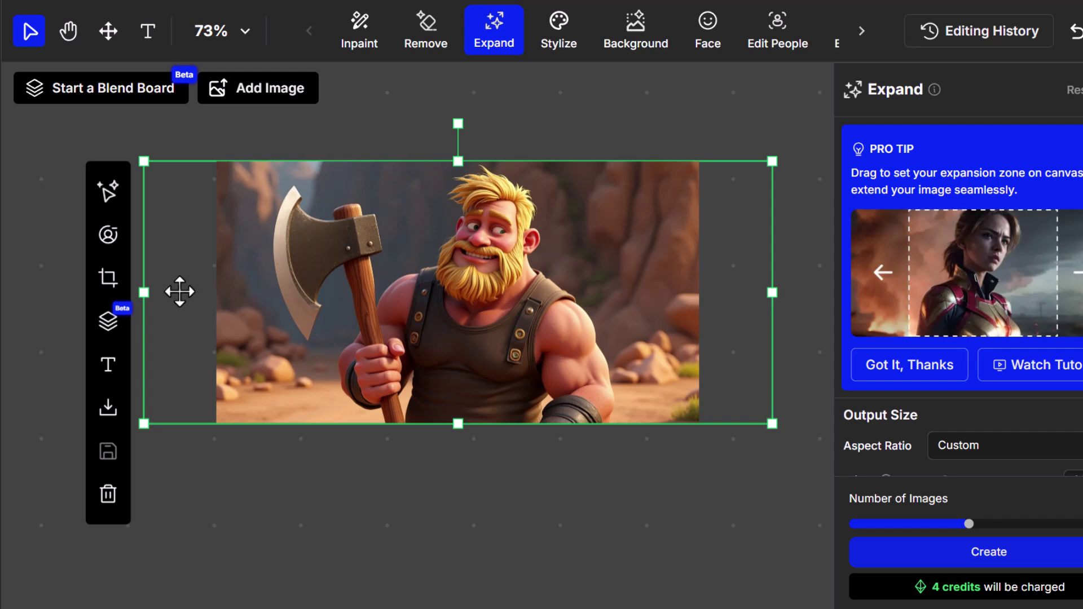
# Fit the expansion frame to the image's width and extend it slightly above and further below the image
pyautogui.moveTo(145, 291); pyautogui.dragTo(240, 291)
pyautogui.moveTo(516, 424); pyautogui.dragTo(516, 521)
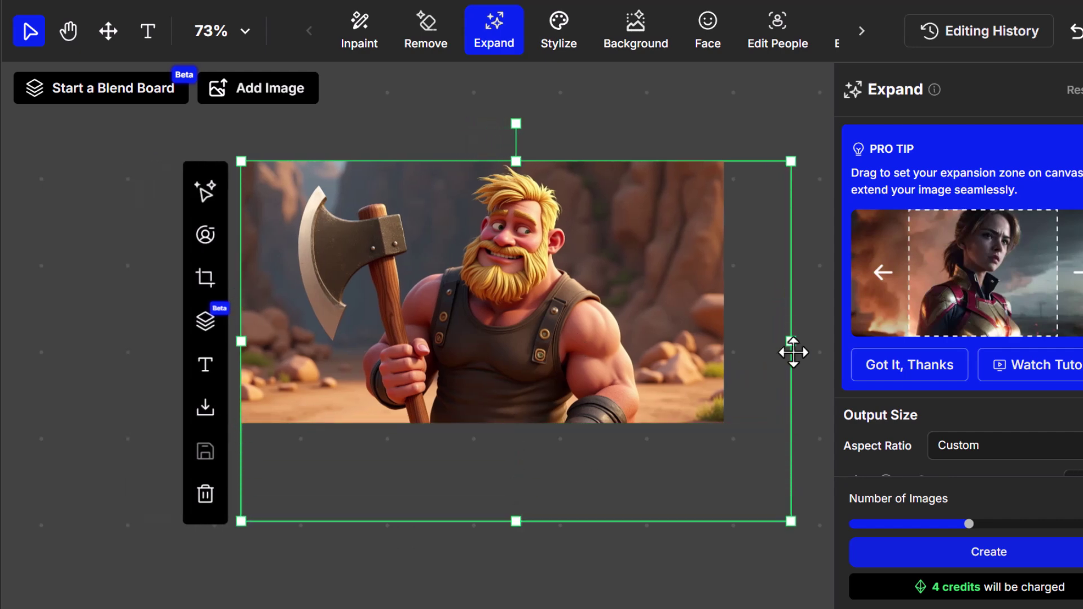
pyautogui.moveTo(794, 342); pyautogui.dragTo(711, 342)
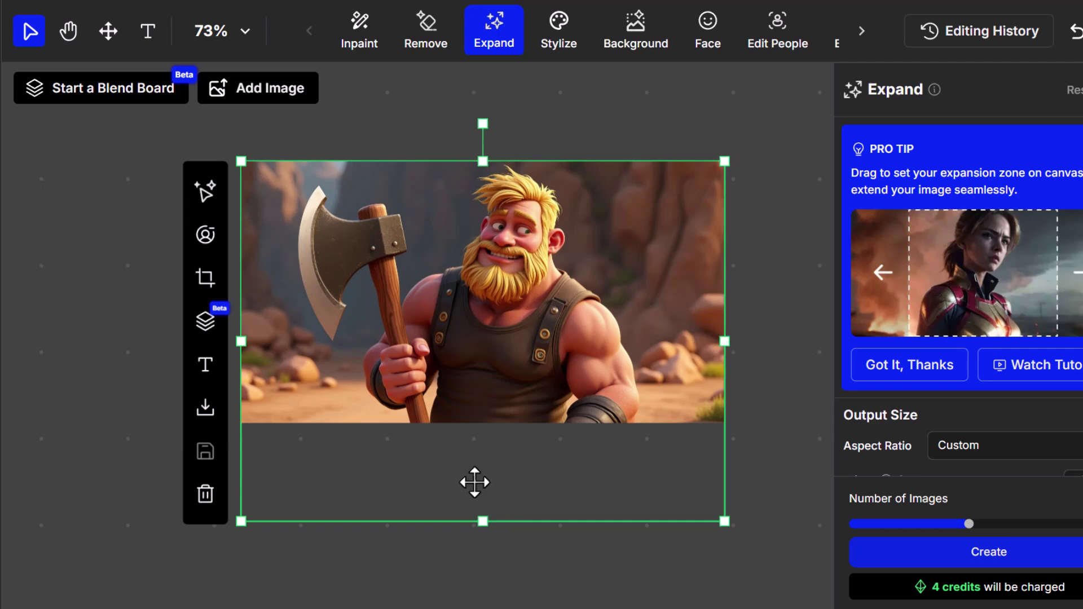
pyautogui.moveTo(483, 522); pyautogui.dragTo(485, 479)
pyautogui.moveTo(483, 158); pyautogui.dragTo(483, 146)
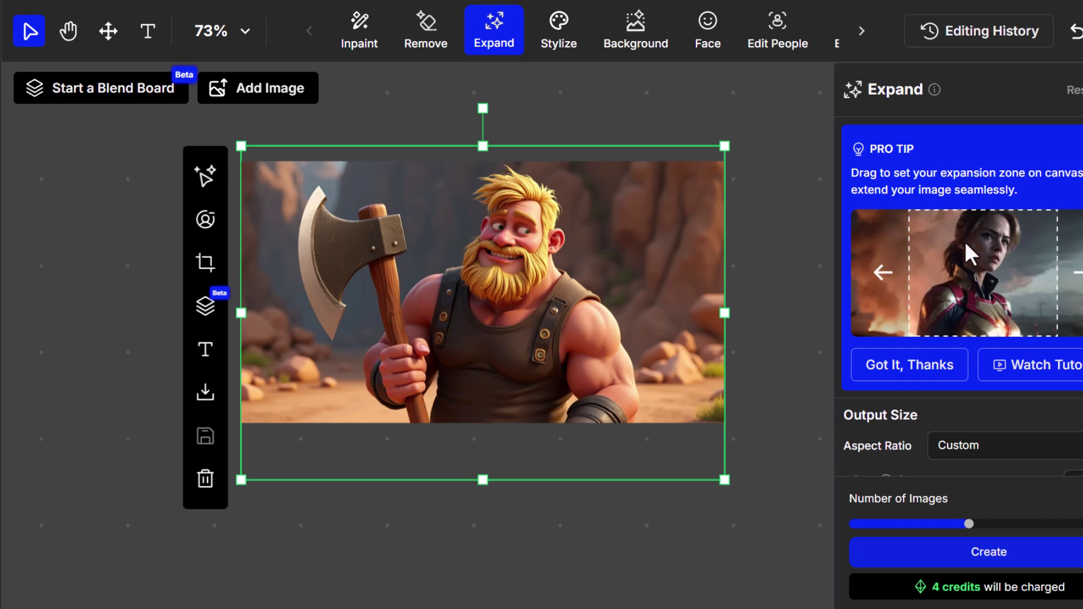
# Set the expansion's aspect ratio to Square(1:1) and resize the frame around the image to 1587 x 1587 px
pyautogui.scroll(-5, 1042, 249)
pyautogui.click(990, 198)
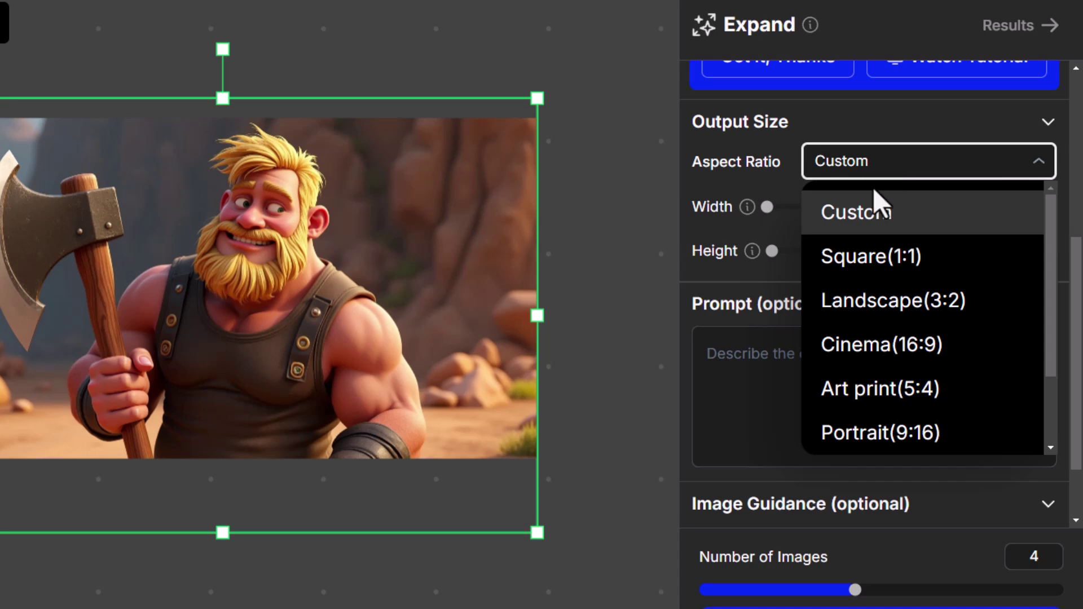
pyautogui.click(868, 259)
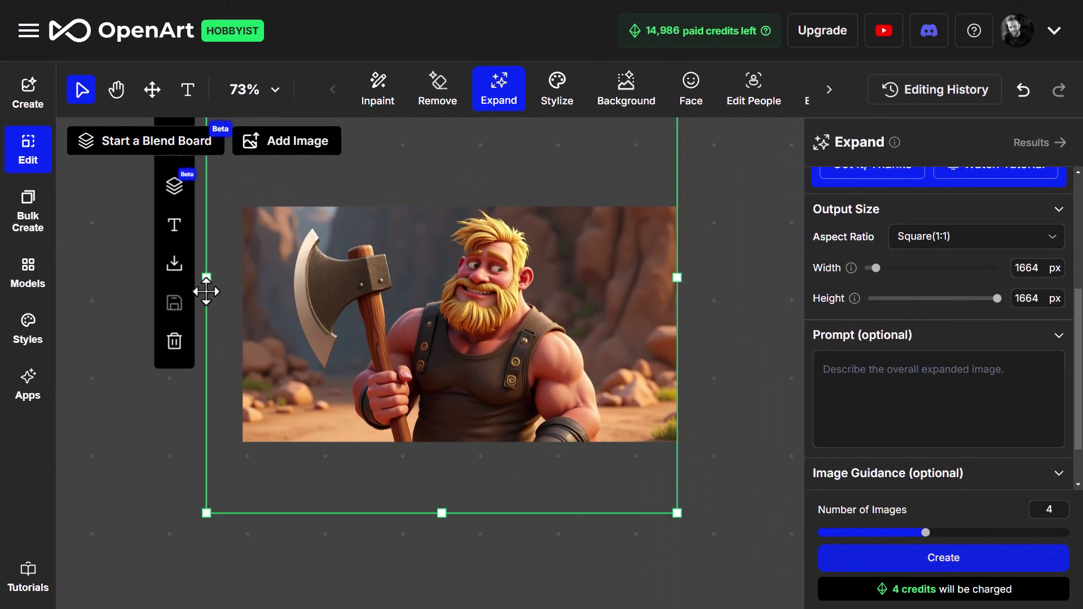
pyautogui.moveTo(208, 278); pyautogui.dragTo(232, 278)
pyautogui.moveTo(362, 270); pyautogui.dragTo(355, 202)
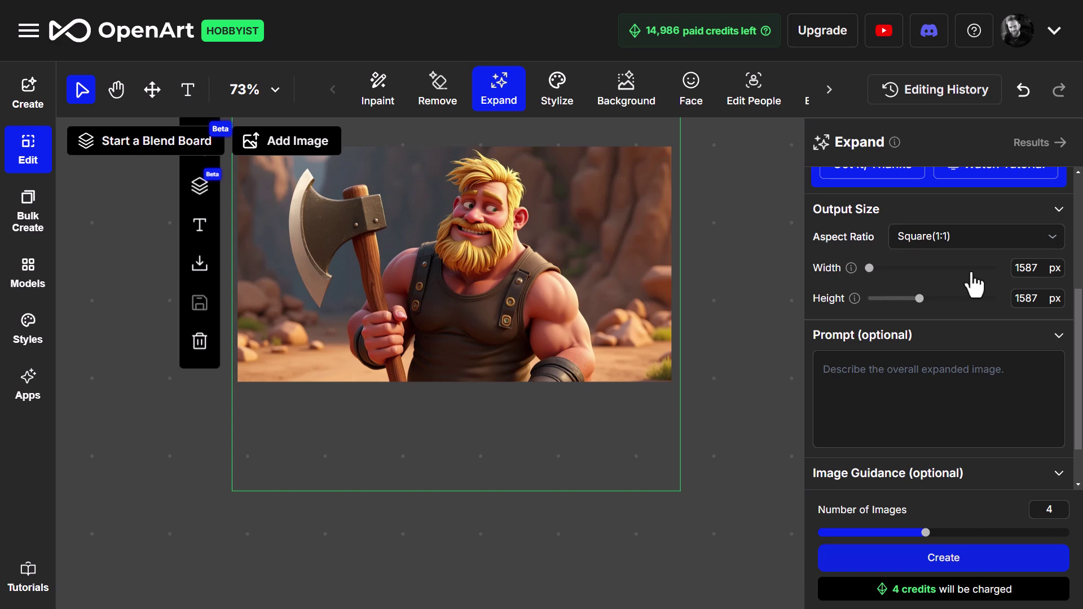
pyautogui.moveTo(697, 264); pyautogui.dragTo(666, 321)
pyautogui.press('v')
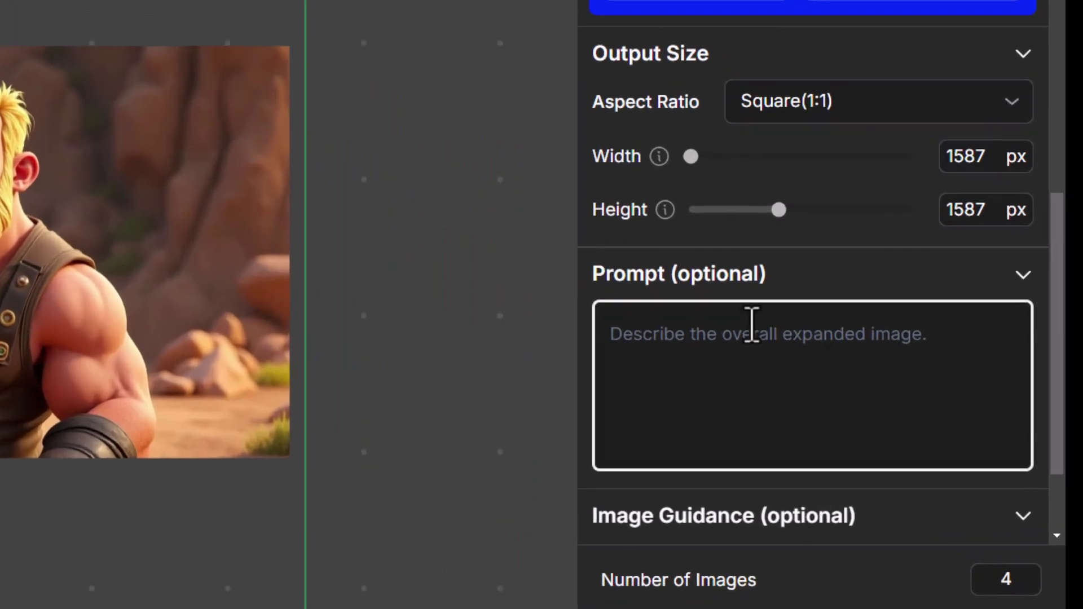
# Enter the expand prompt "a man with an axe outside, pixar style cartoon", set 3 images and generate them
pyautogui.click(875, 359)
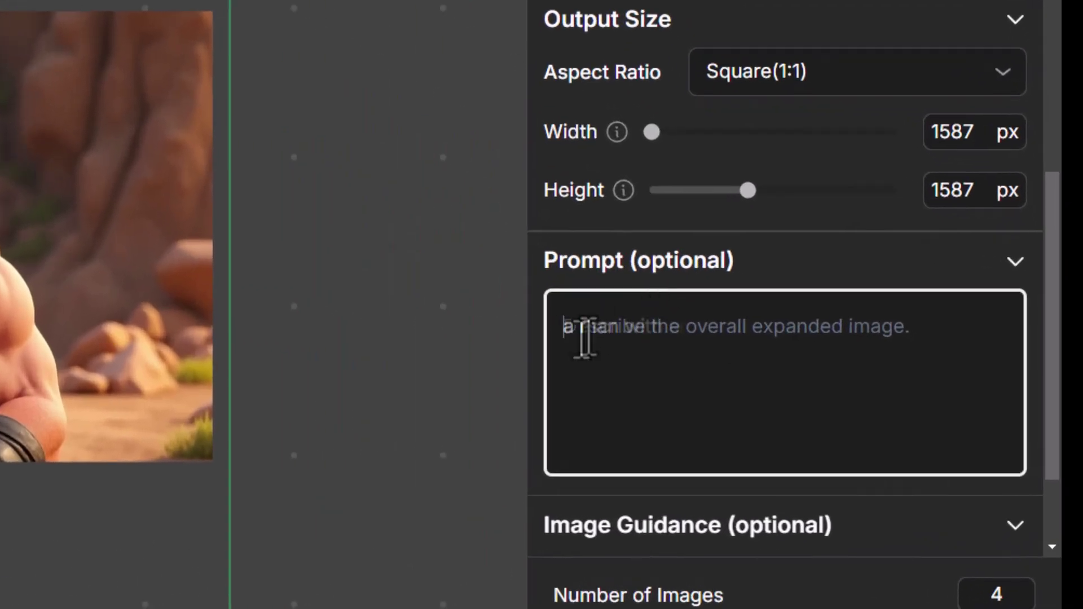
pyautogui.write('a man with an axe outside, pixar style cartoon')
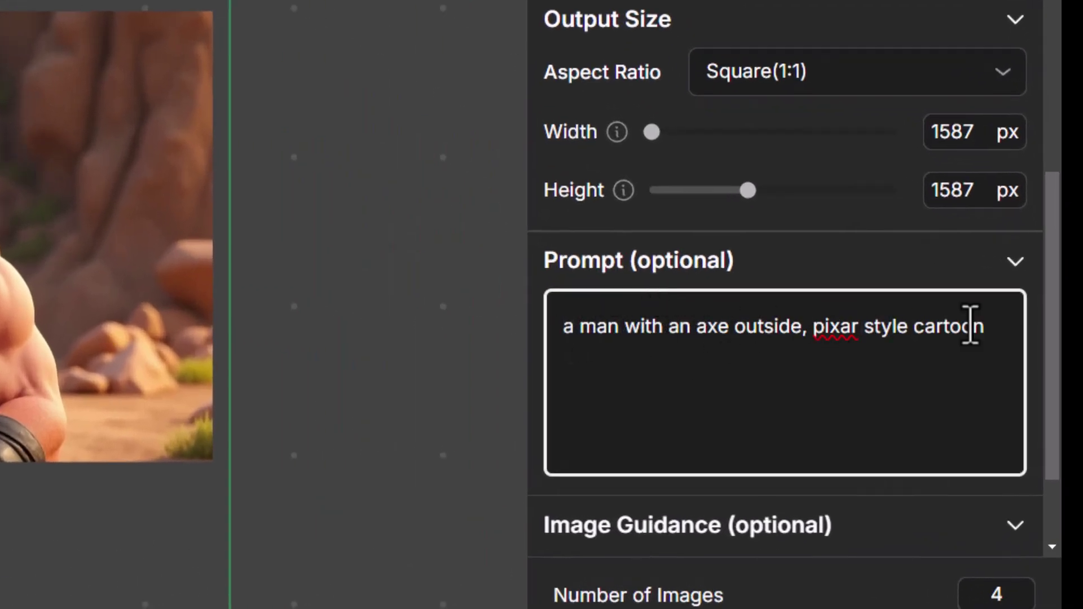
pyautogui.scroll(-2, 863, 495)
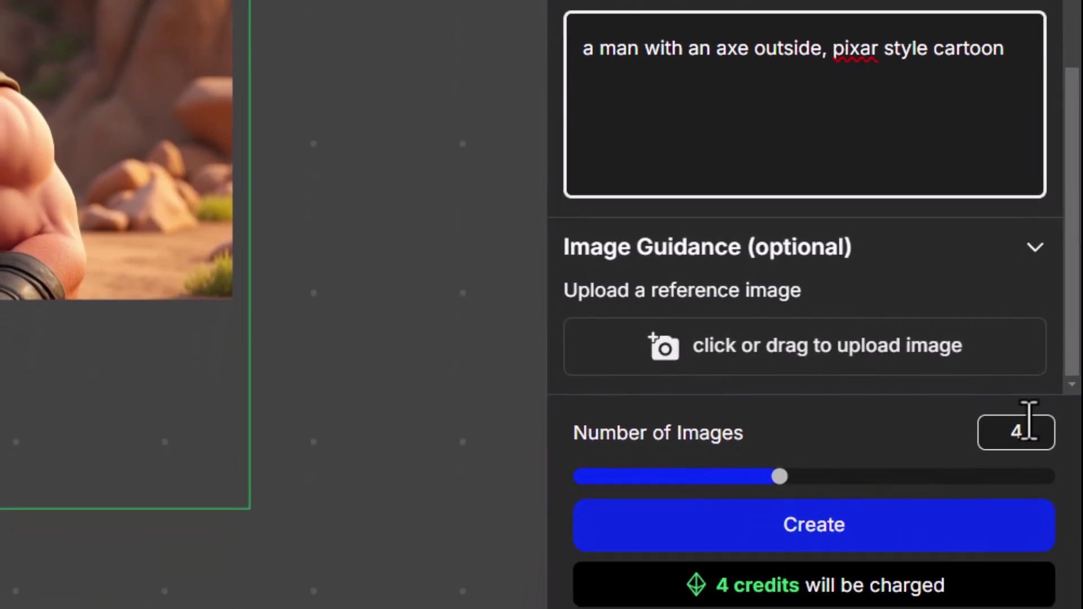
pyautogui.click(1018, 420)
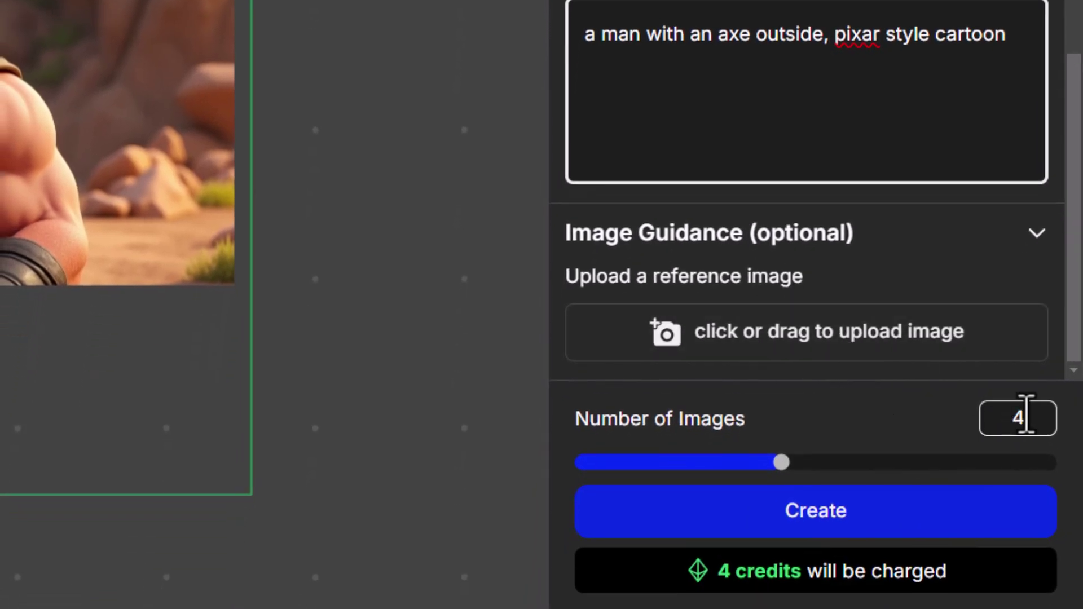
pyautogui.moveTo(778, 463); pyautogui.dragTo(732, 466)
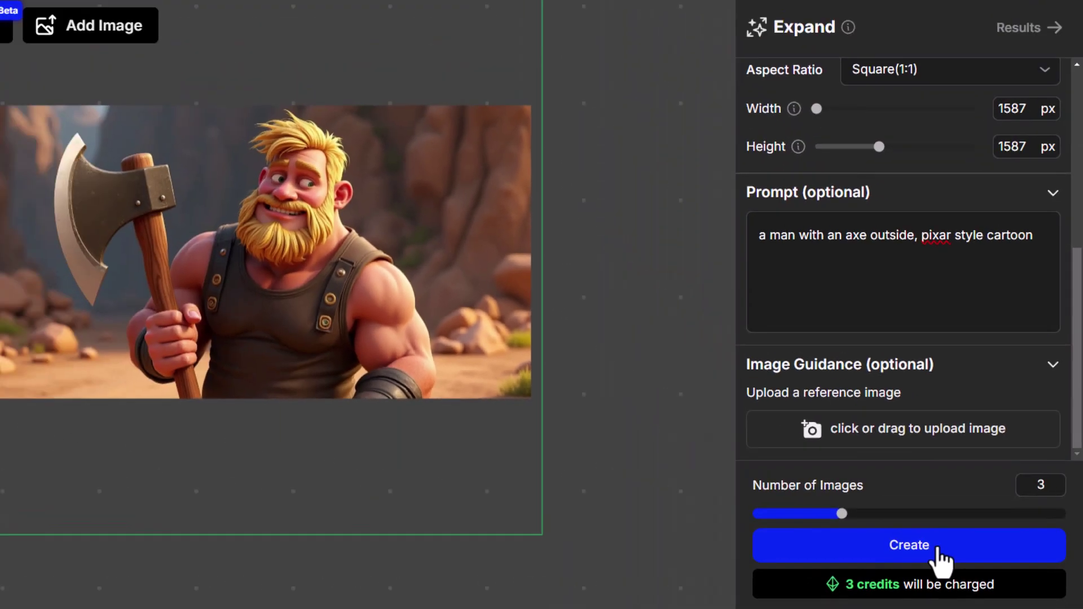
pyautogui.click(857, 515)
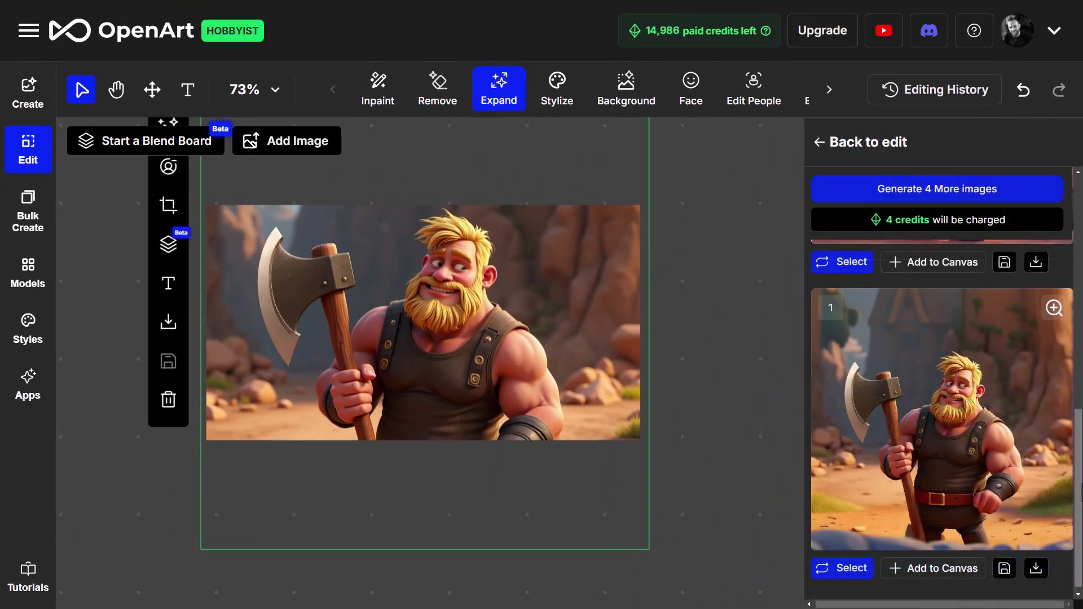
# Review the generated expansions, view the third one enlarged, and add it to the canvas
pyautogui.scroll(2, 1081, 466)
pyautogui.scroll(4, 982, 551)
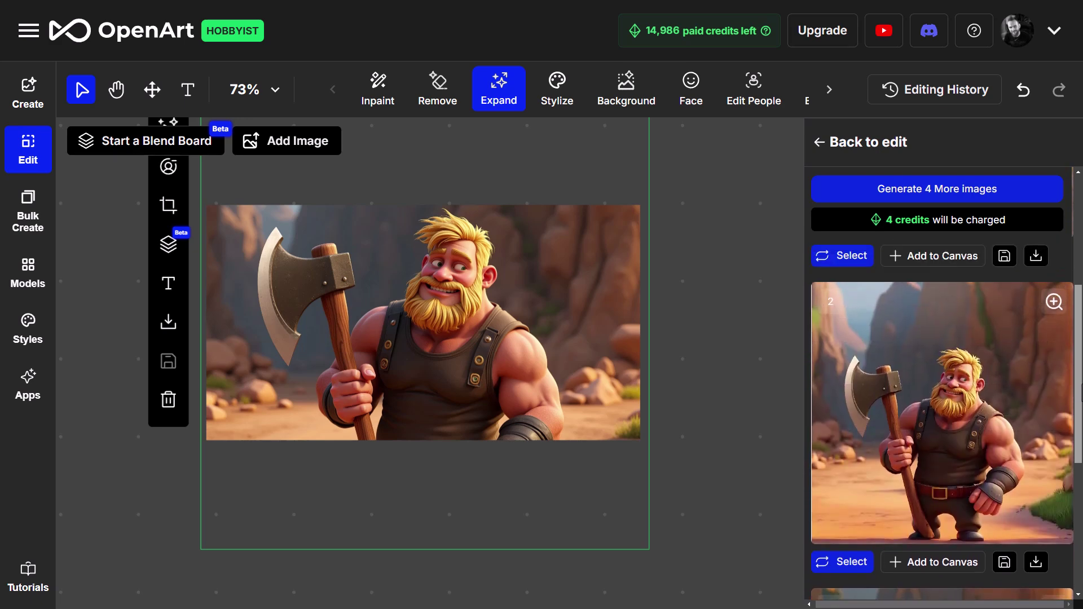
pyautogui.scroll(5, 932, 519)
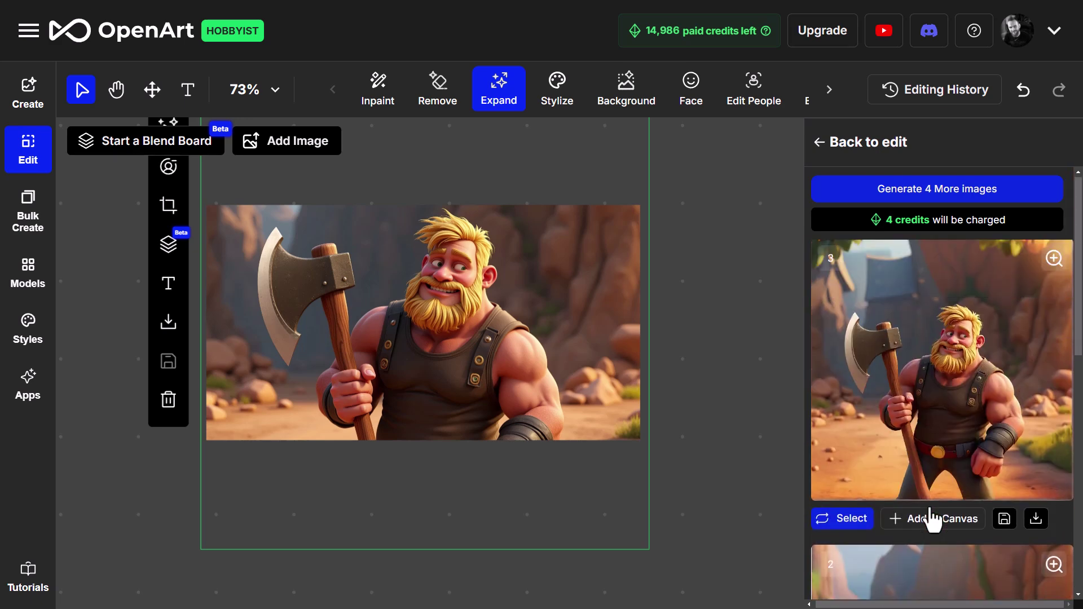
pyautogui.click(921, 377)
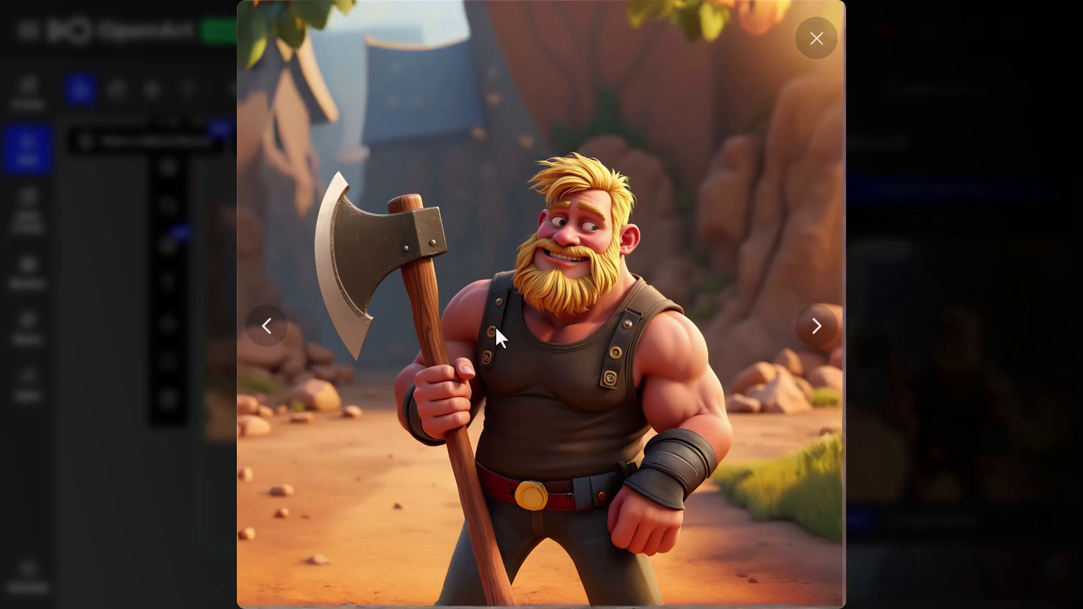
pyautogui.click(817, 47)
pyautogui.click(916, 523)
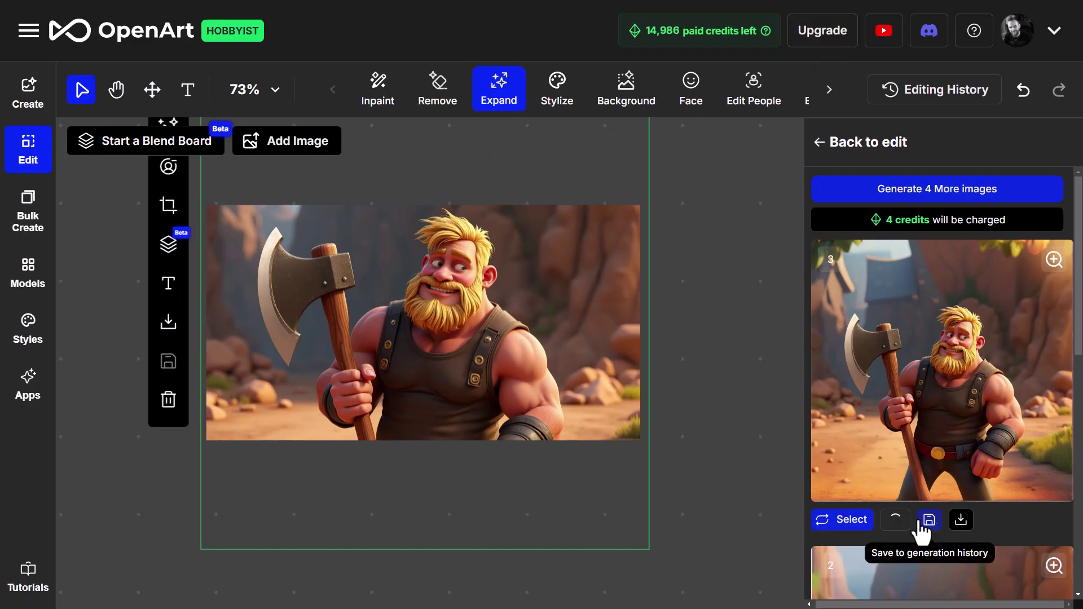
# Enlarge the added square image on the canvas to about the width of the expansion frame
pyautogui.press('h')
pyautogui.moveTo(658, 314); pyautogui.dragTo(466, 442)
pyautogui.press('v')
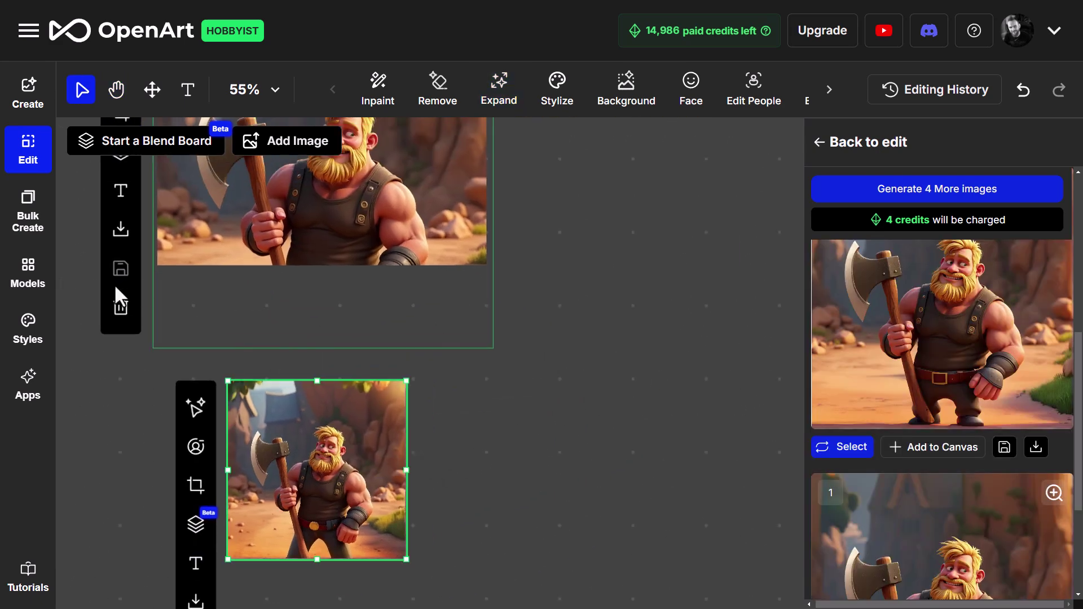
pyautogui.press('h')
pyautogui.moveTo(380, 471); pyautogui.dragTo(348, 261)
pyautogui.press('v')
pyautogui.click(417, 286)
pyautogui.moveTo(410, 341); pyautogui.dragTo(567, 496)
pyautogui.click(637, 444)
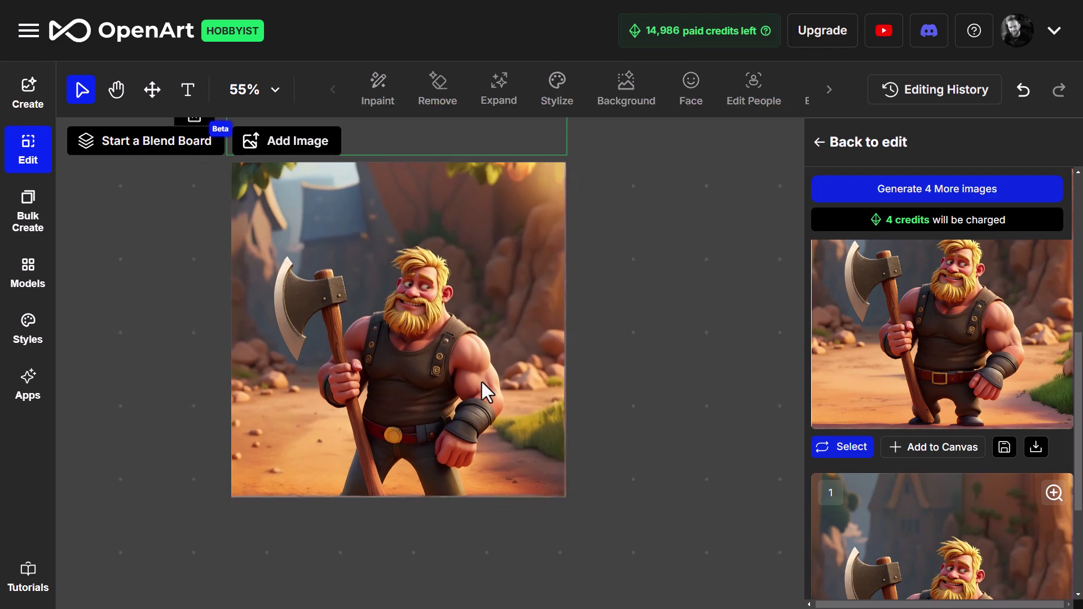
# Remove the background from the enlarged square image and download the cut-out man with the axe
pyautogui.click(361, 265)
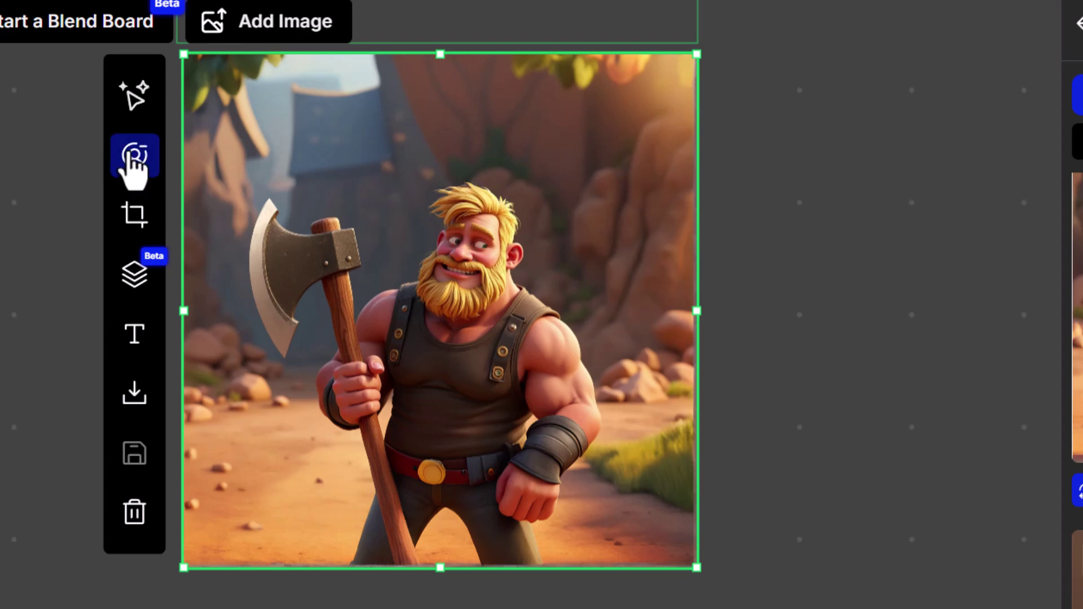
pyautogui.click(126, 161)
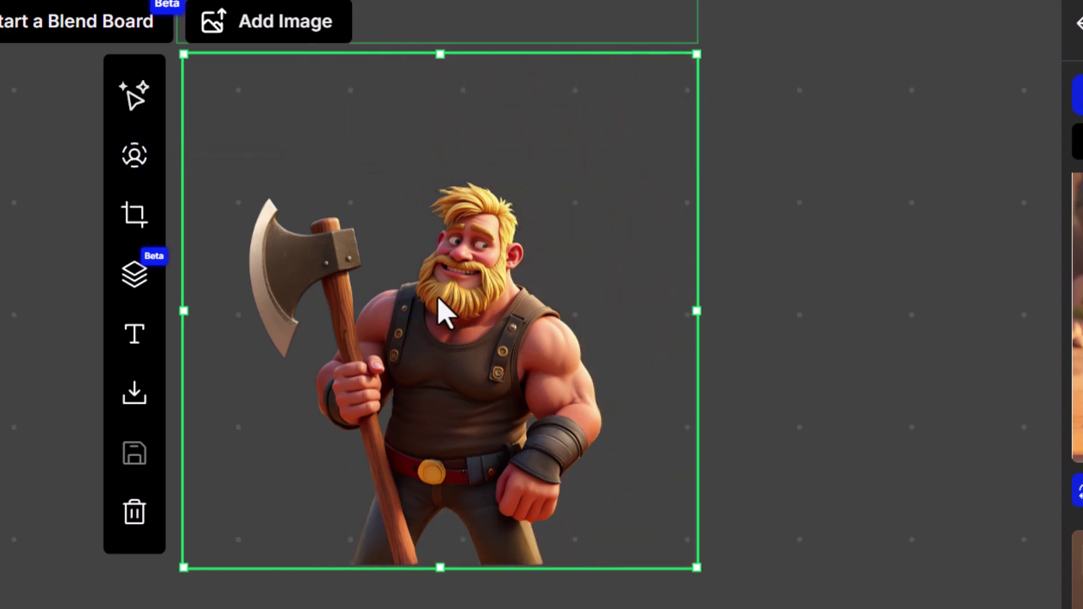
pyautogui.click(138, 415)
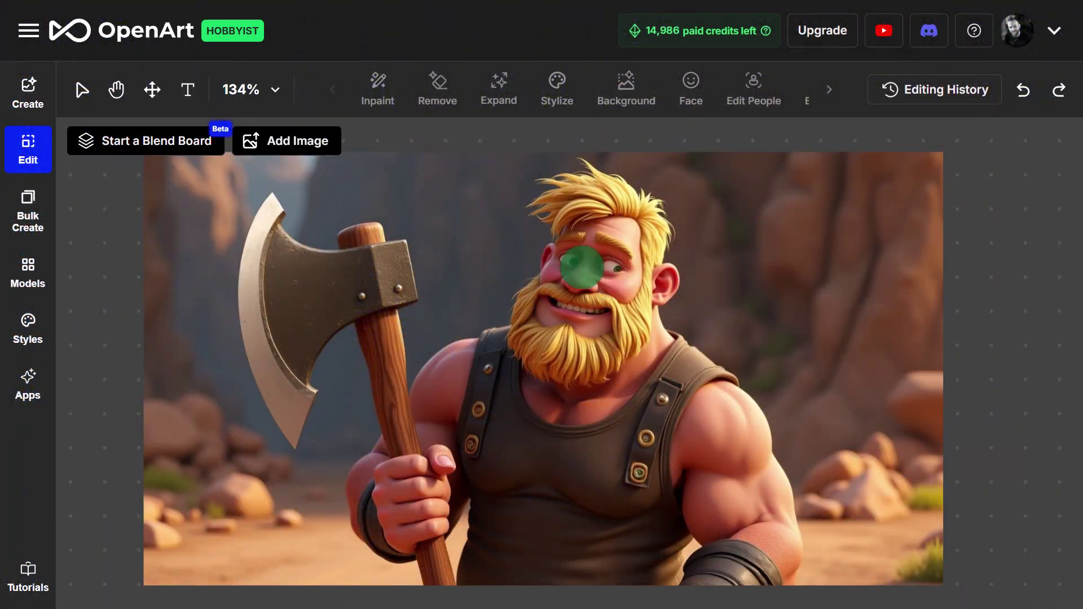
# Start the Background tool on the original wide cartoon image and choose Change Background
pyautogui.click(81, 90)
pyautogui.click(540, 222)
pyautogui.press('e')
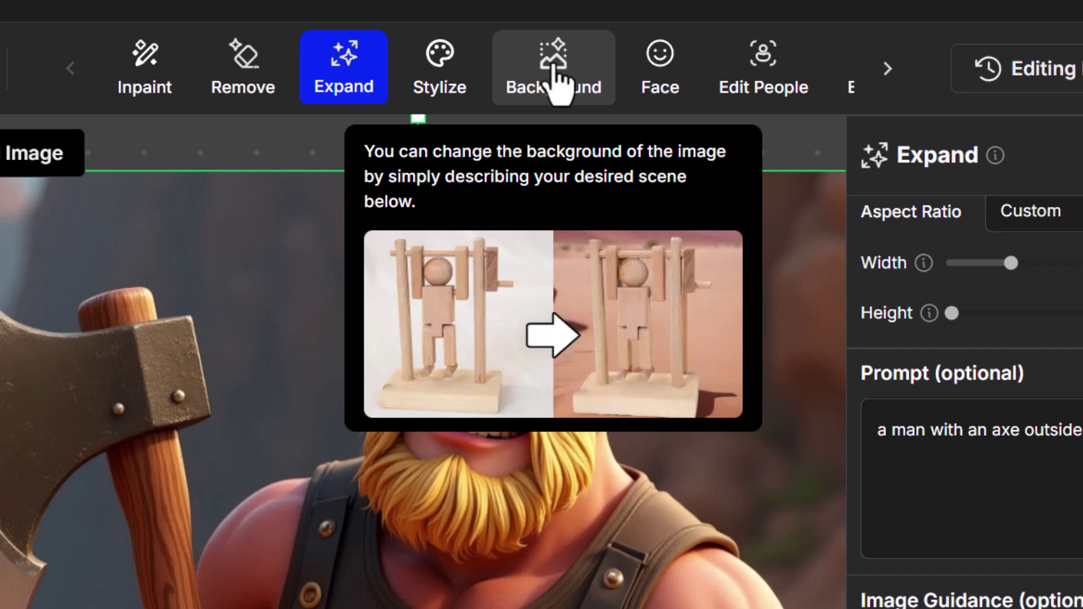
pyautogui.click(554, 66)
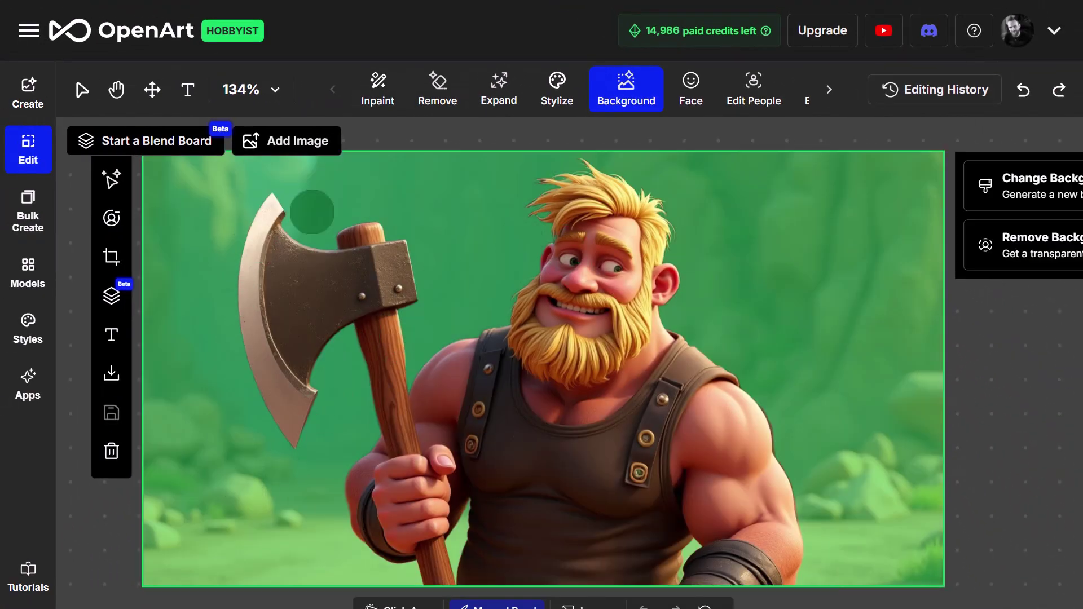
pyautogui.press('h')
pyautogui.moveTo(1001, 338); pyautogui.dragTo(817, 333)
pyautogui.click(825, 261)
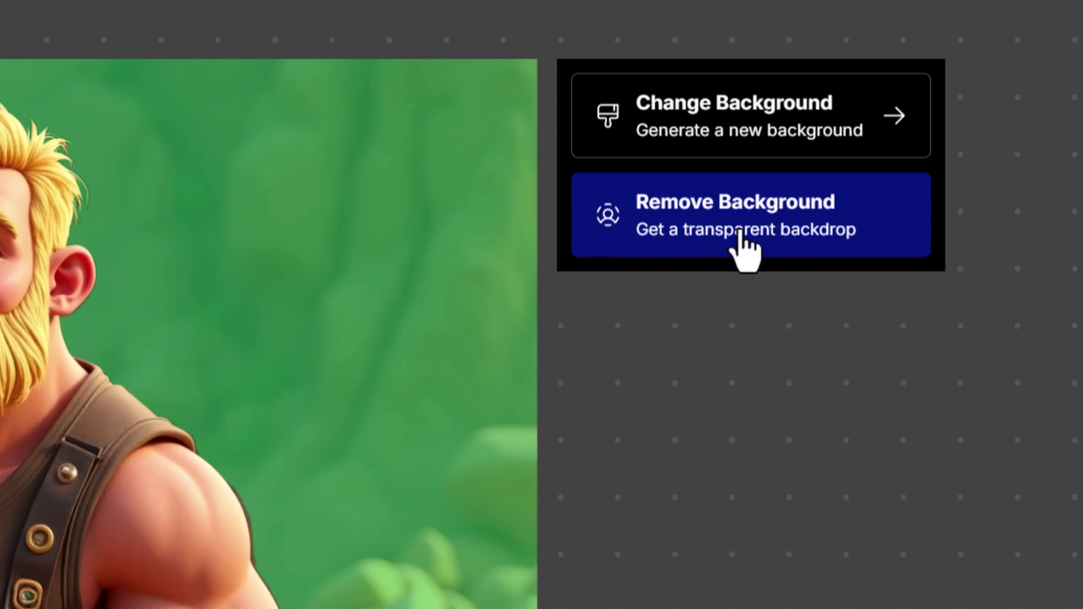
pyautogui.click(734, 133)
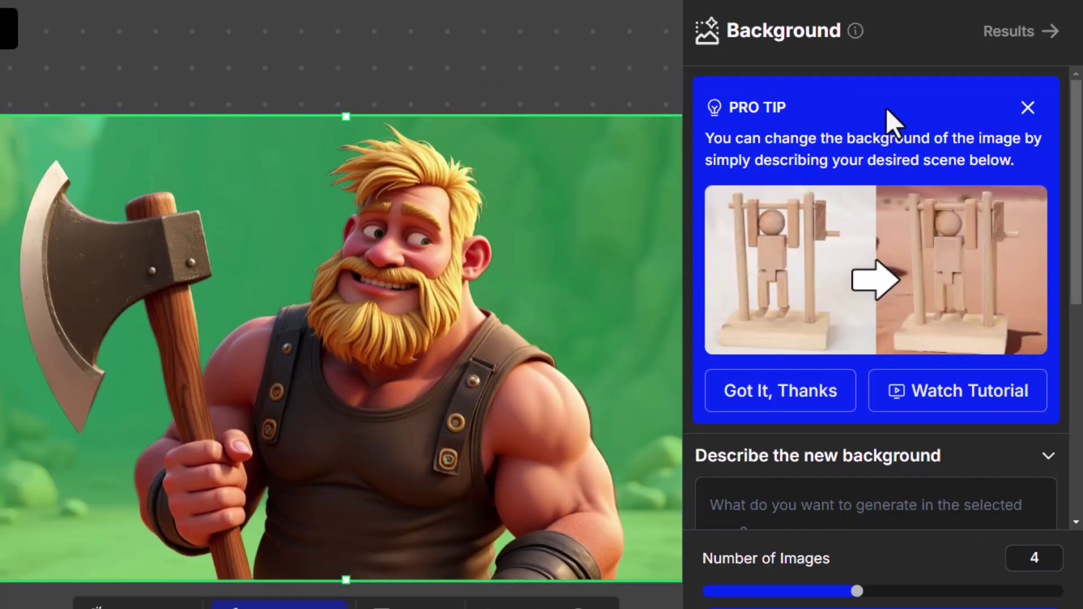
# Generate 4 new backgrounds with the prompt "deep in a forest filled with trees, pixar animation style" and the negative prompt "animals"
pyautogui.click(1028, 110)
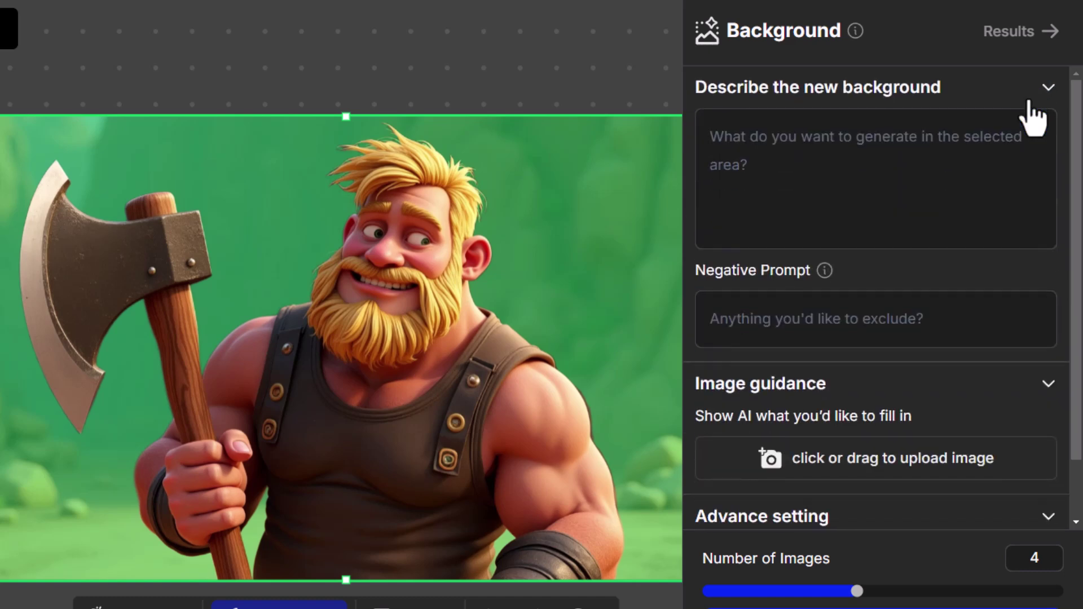
pyautogui.click(739, 135)
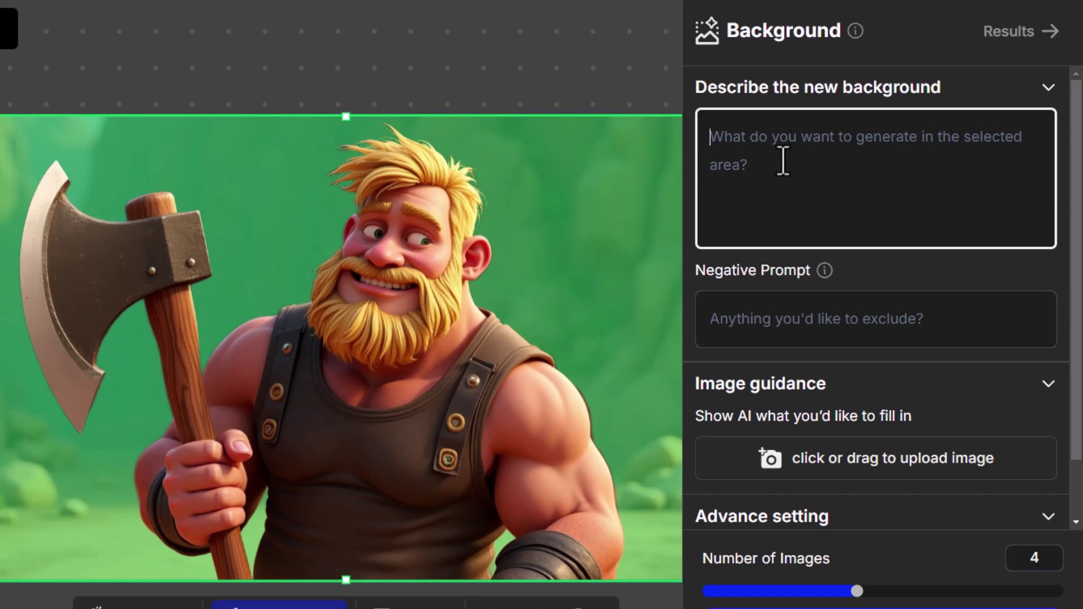
pyautogui.write('deep in a forest filled with trees, pixar animation style')
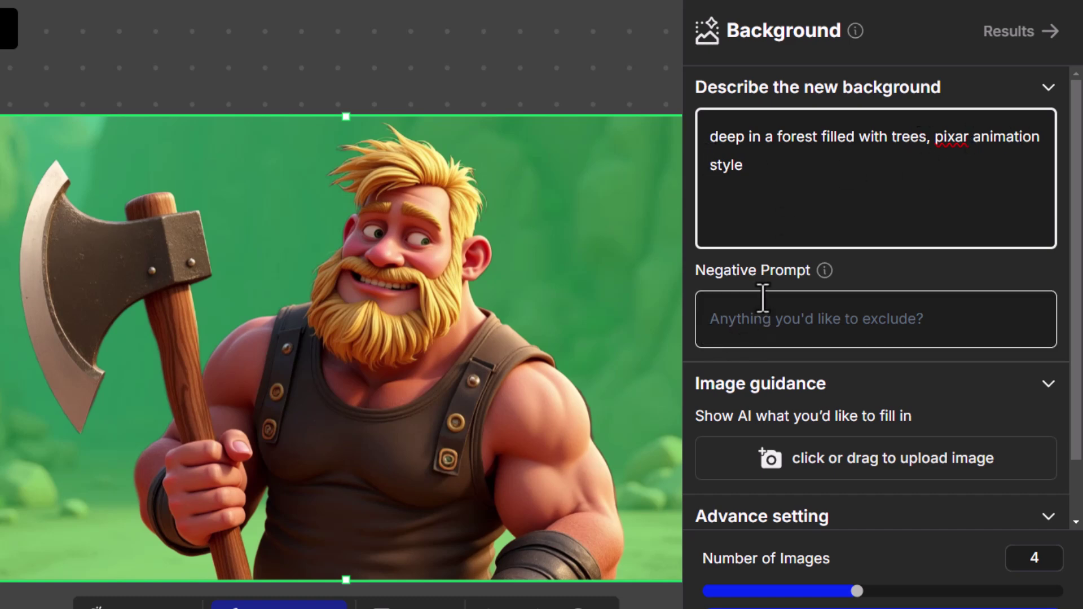
pyautogui.click(781, 328)
pyautogui.write('animals')
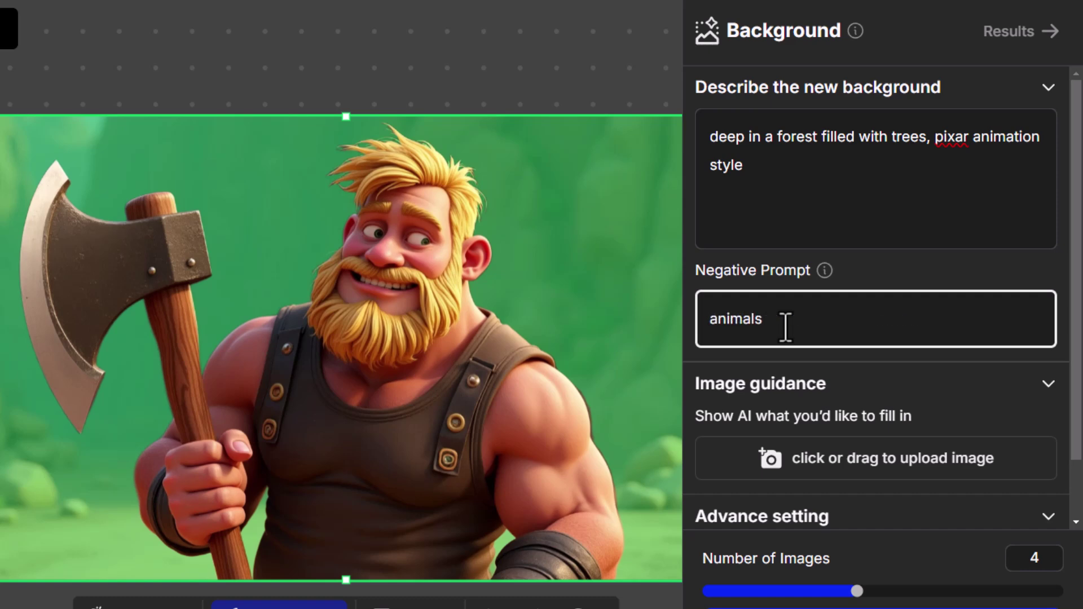
pyautogui.scroll(-1, 812, 350)
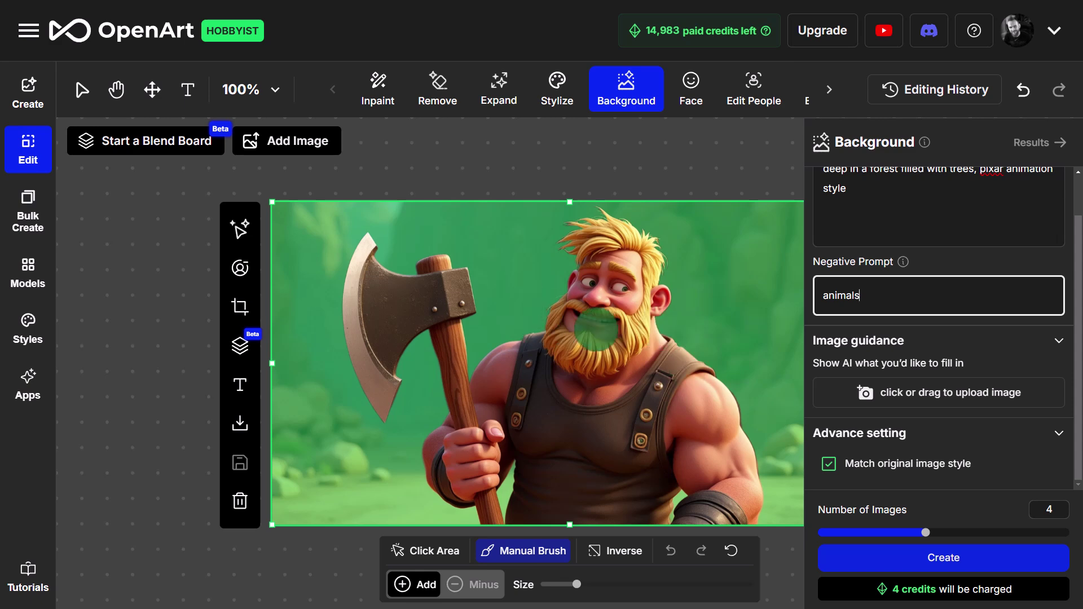
pyautogui.click(953, 569)
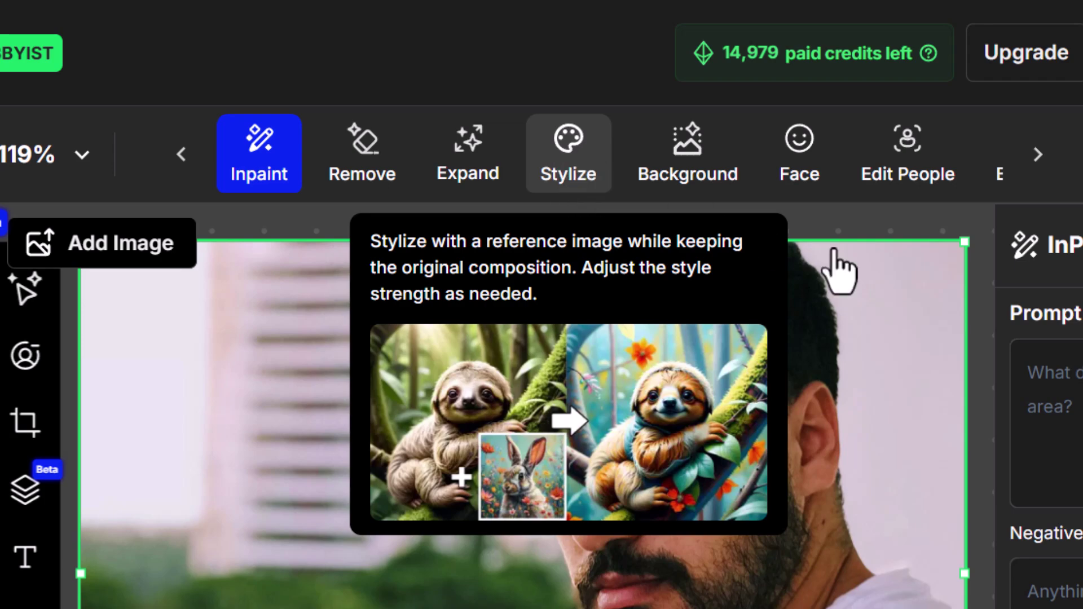
# Start the Stylize tool on the bearded man's portrait and use the Line Sketch art style as the reference image
pyautogui.click(568, 153)
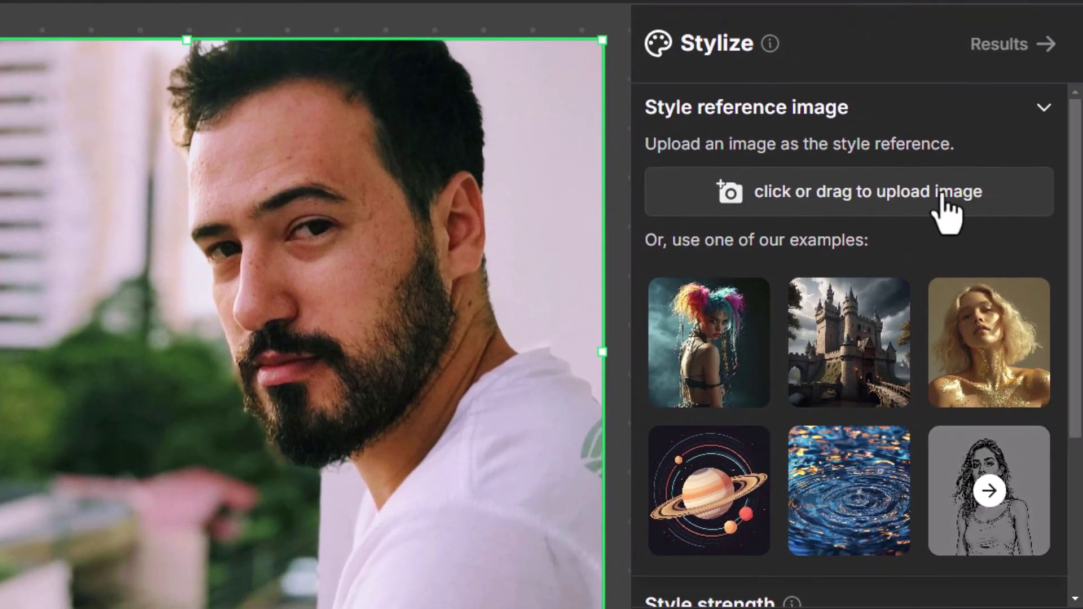
pyautogui.click(989, 490)
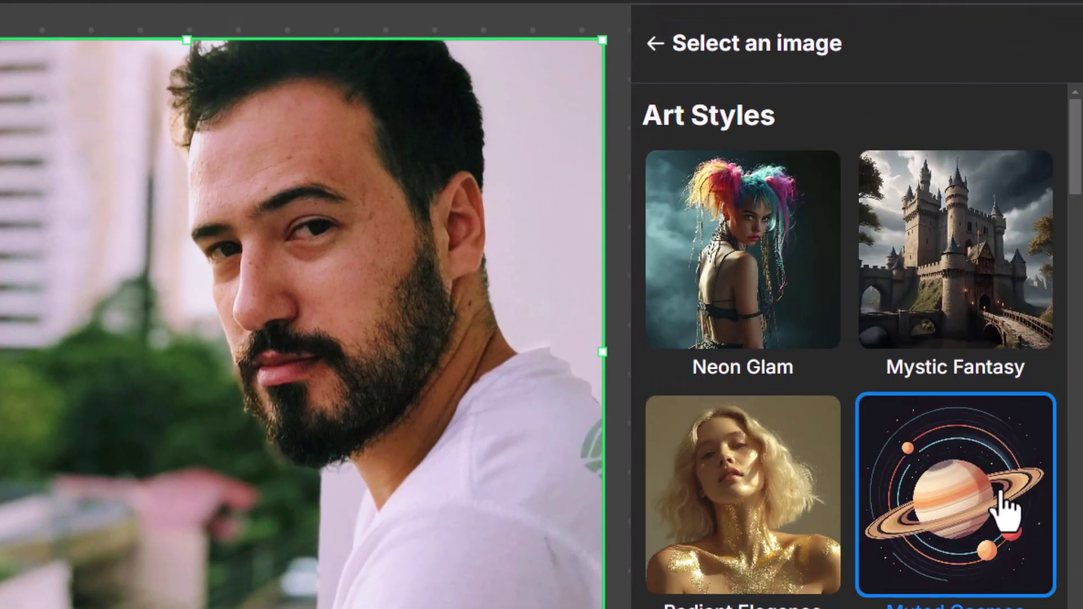
pyautogui.scroll(-5, 1001, 510)
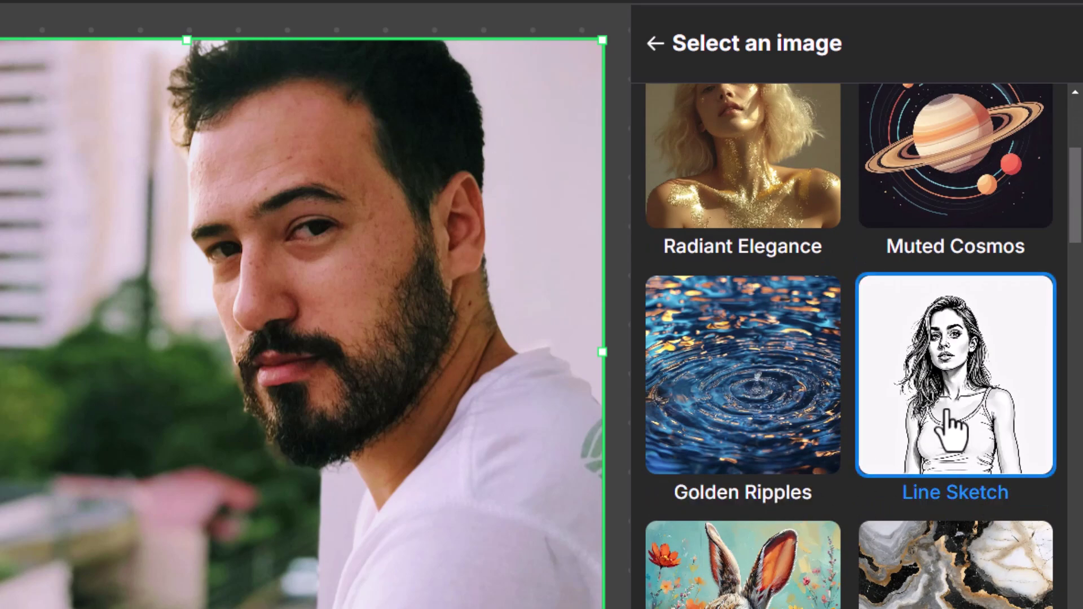
pyautogui.click(971, 391)
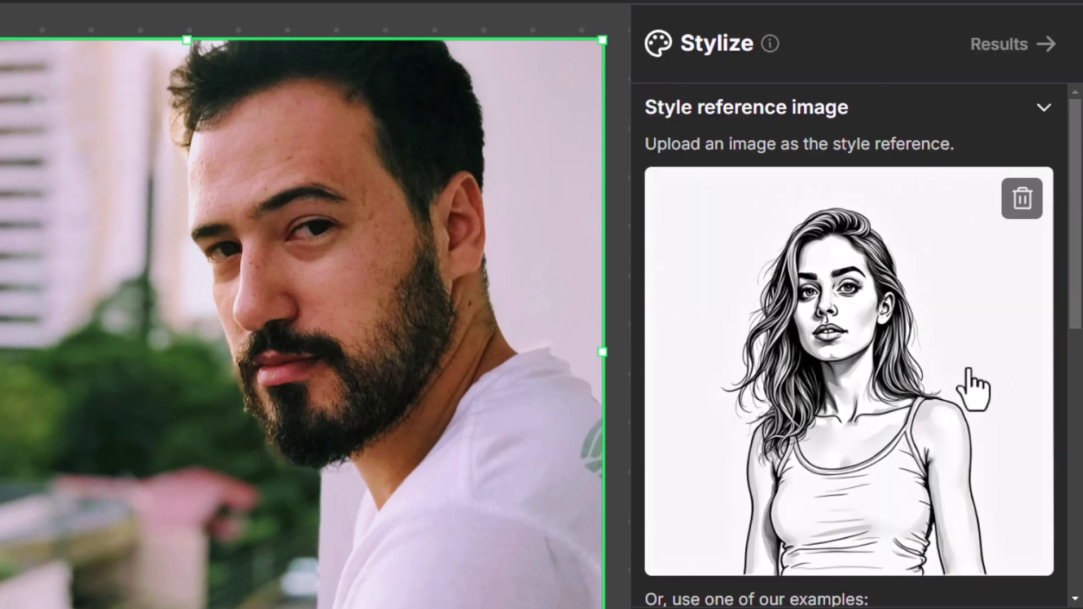
# Set the style strength to 0.8 and generate 2 stylized images of the portrait
pyautogui.scroll(-10, 896, 406)
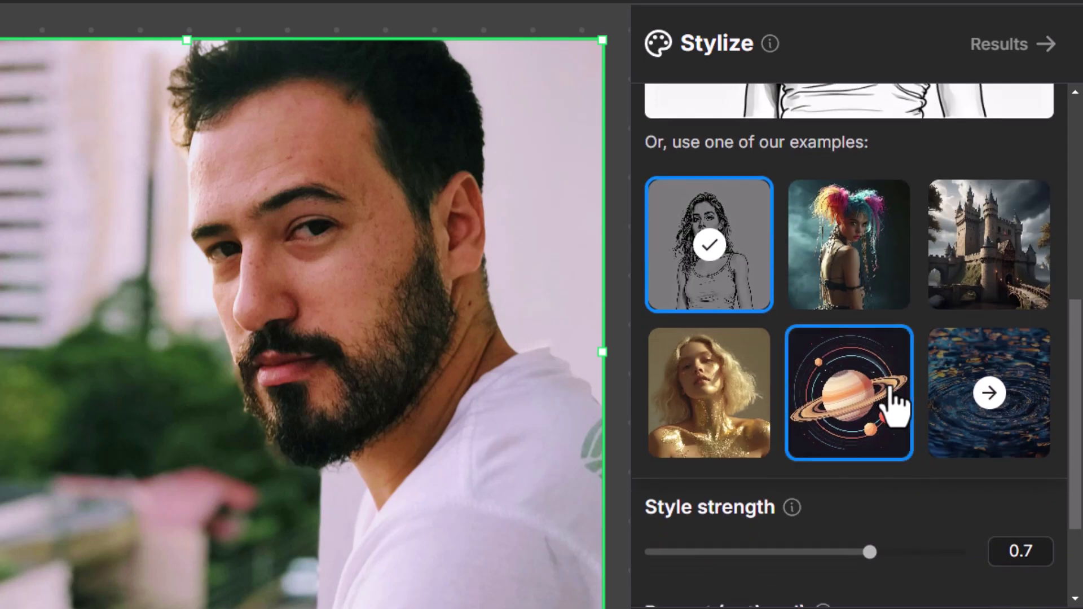
pyautogui.moveTo(870, 415); pyautogui.dragTo(901, 415)
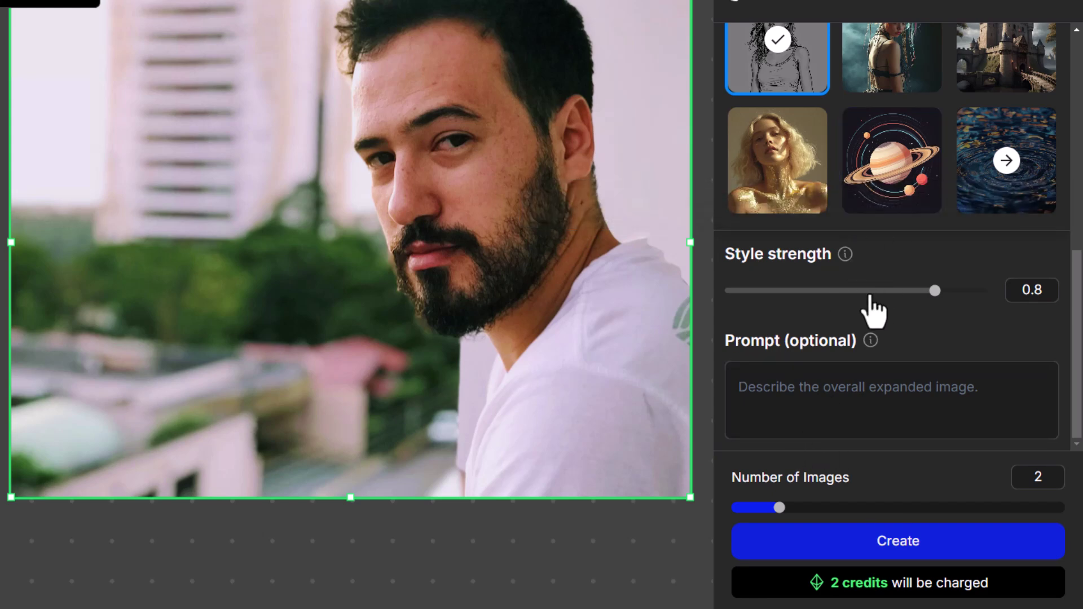
pyautogui.click(909, 557)
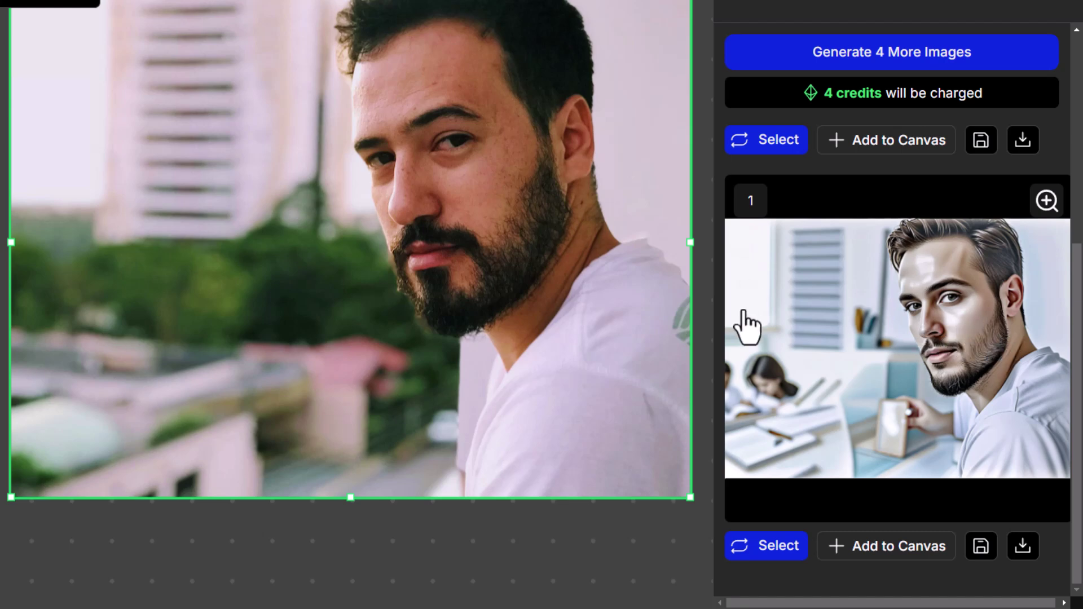
# Upload the neon-lit photo of the woman with glasses as the style reference and generate 2 stylized portraits
pyautogui.scroll(6, 740, 321)
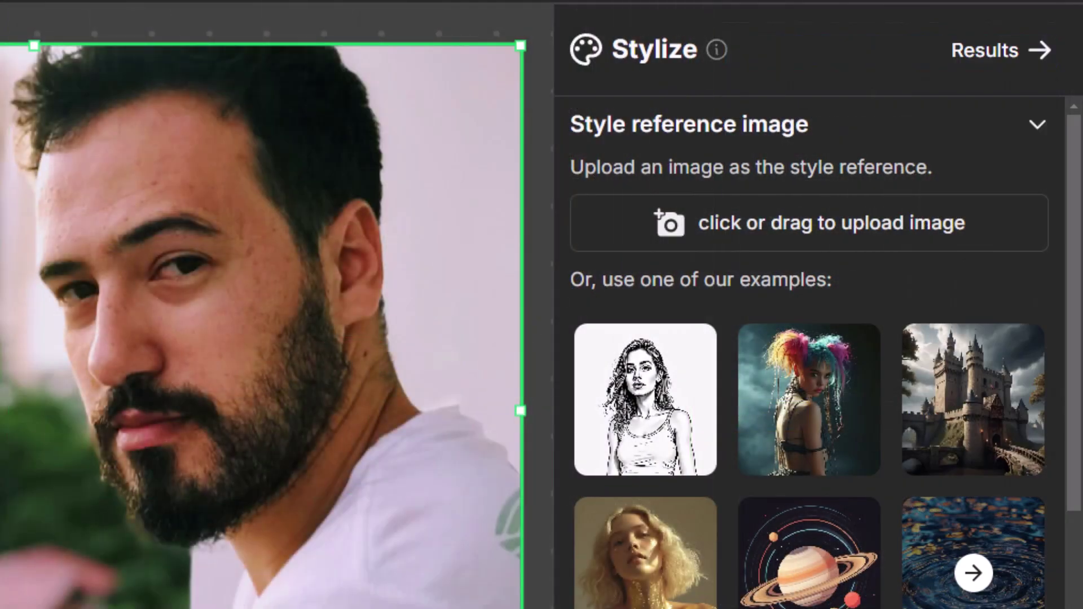
pyautogui.moveTo(316, 2); pyautogui.dragTo(858, 241)
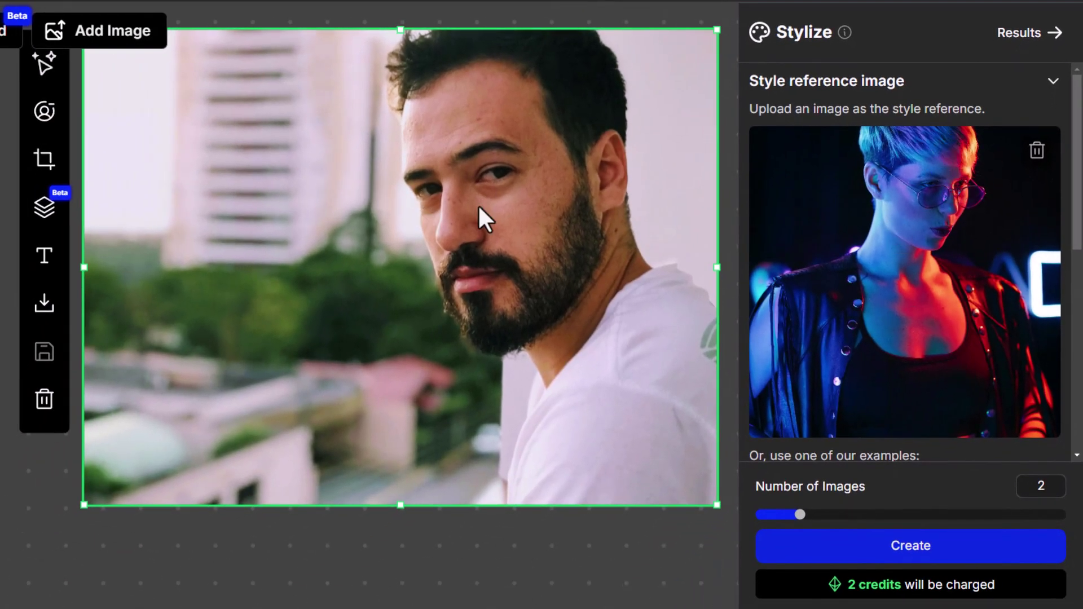
pyautogui.scroll(-5, 869, 358)
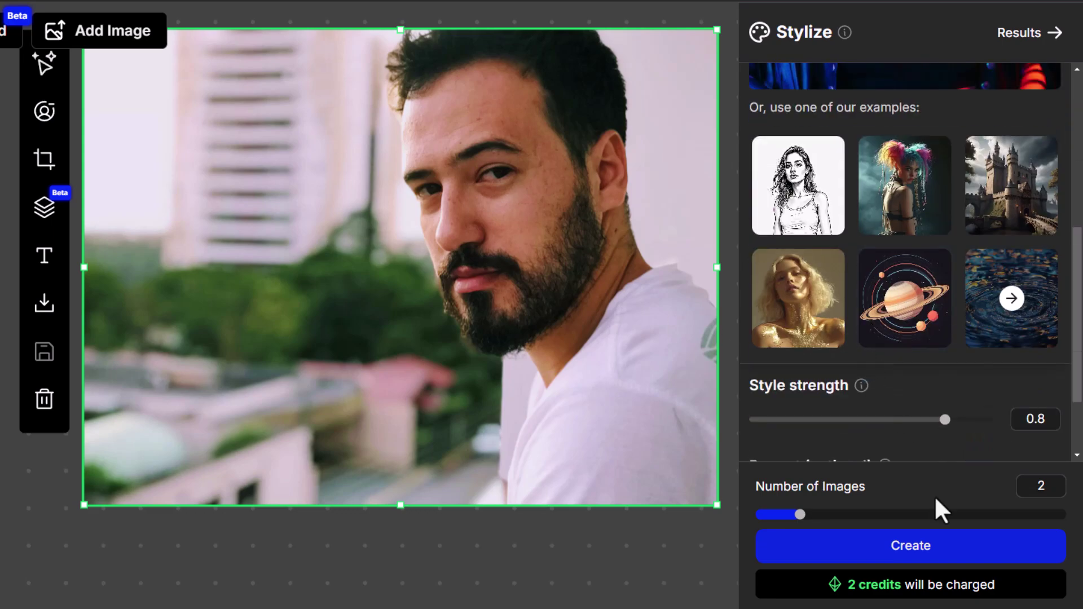
pyautogui.click(970, 558)
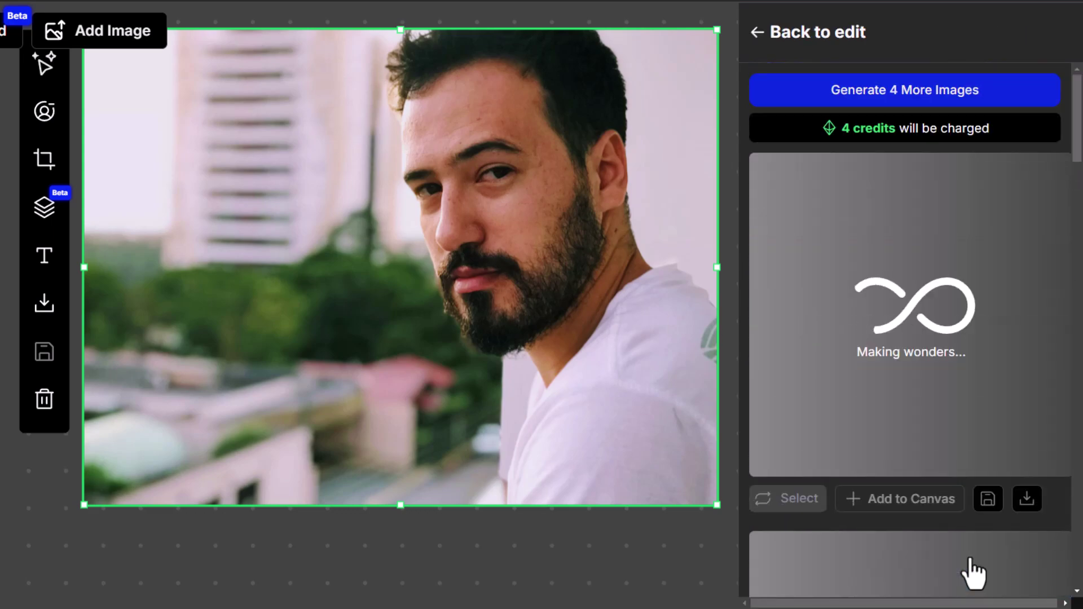
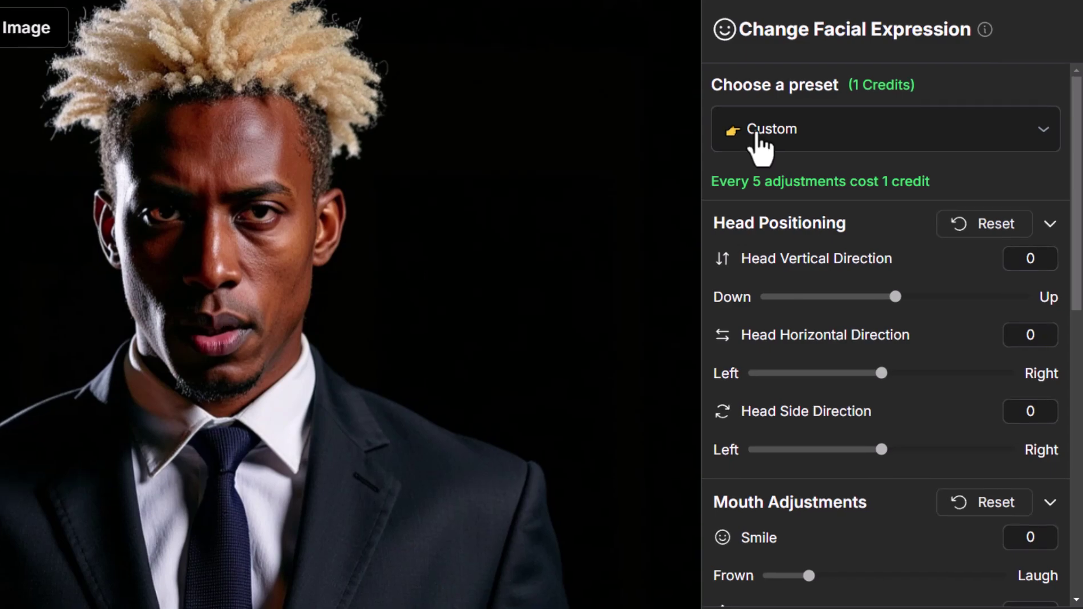
# Apply the Happy facial expression preset to the portrait of the man in the suit, and switch it to Surprised
pyautogui.click(790, 135)
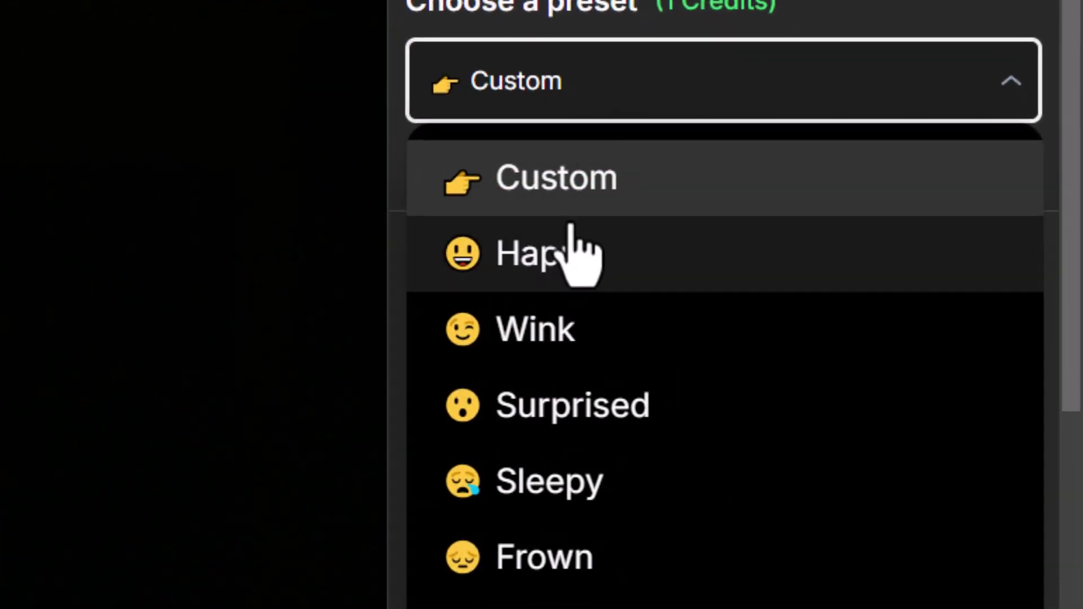
pyautogui.click(571, 227)
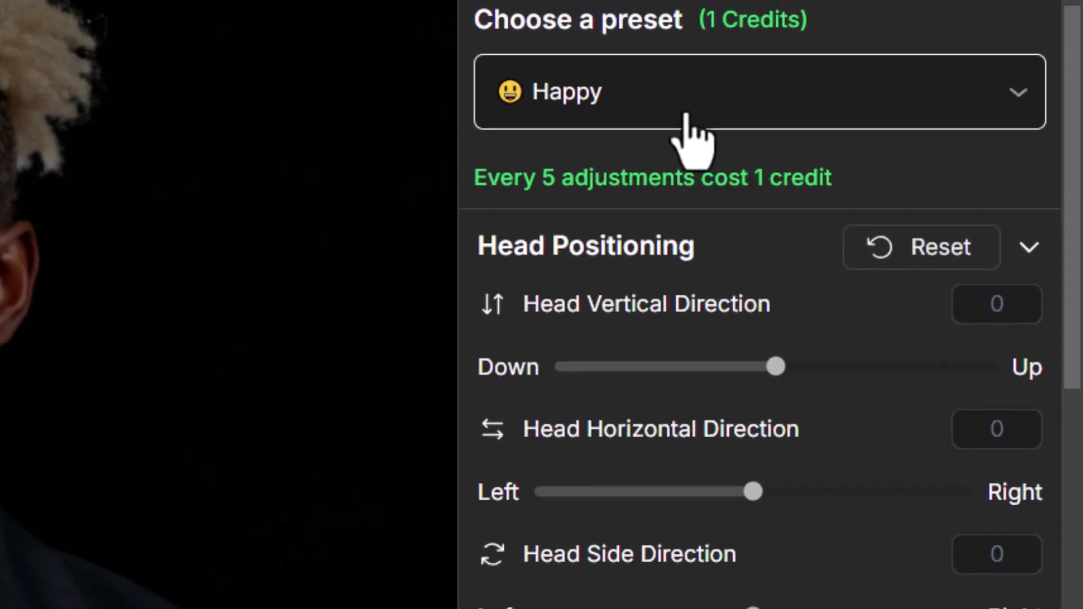
pyautogui.click(629, 85)
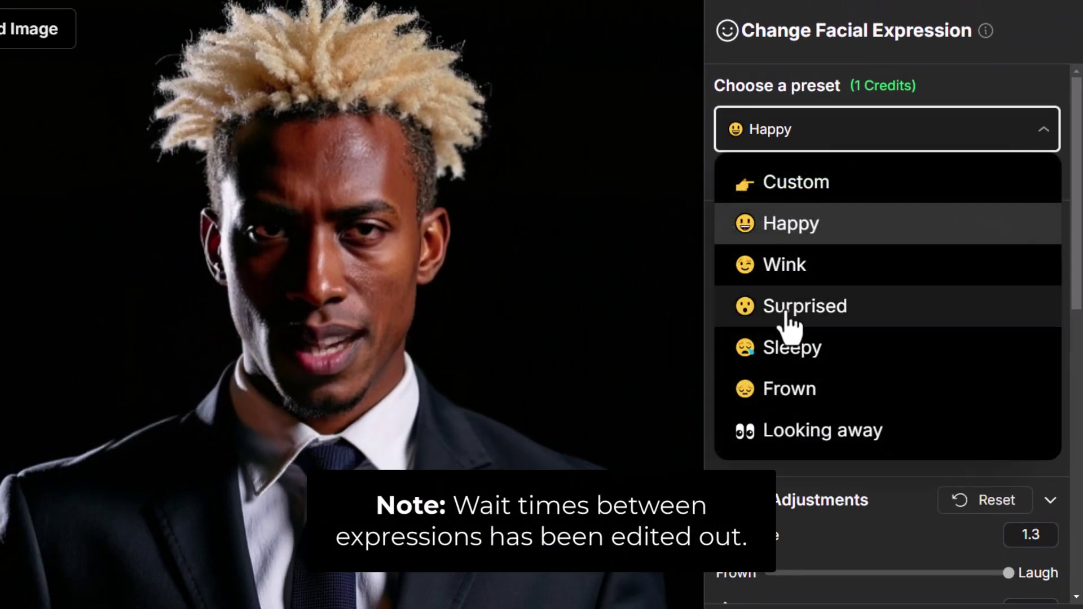
pyautogui.click(762, 307)
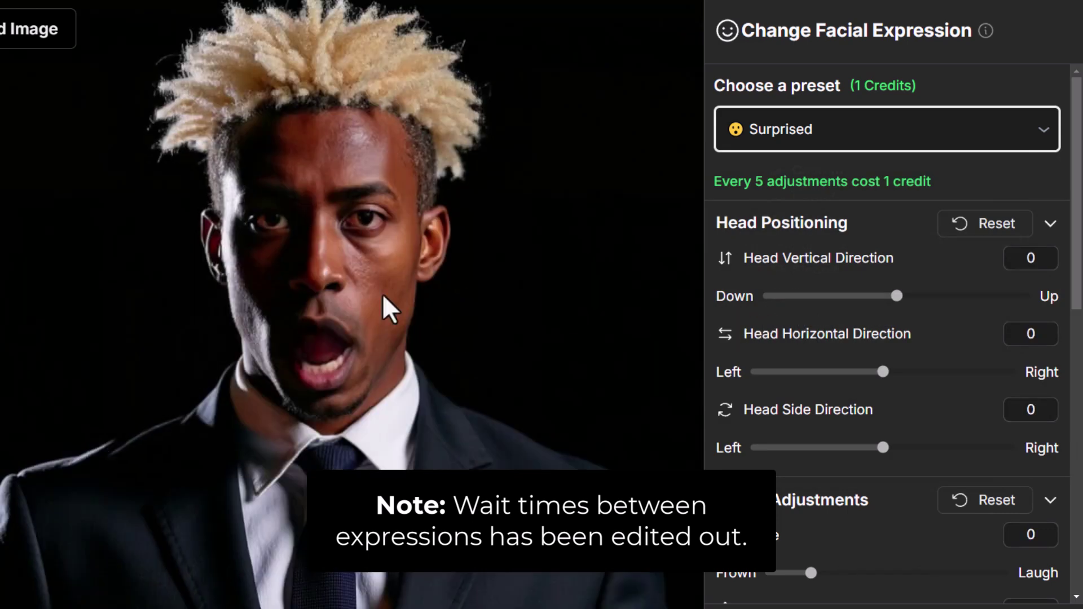
# Apply the Sleepy facial expression preset to the man in the suit, and switch it to Looking away
pyautogui.click(942, 128)
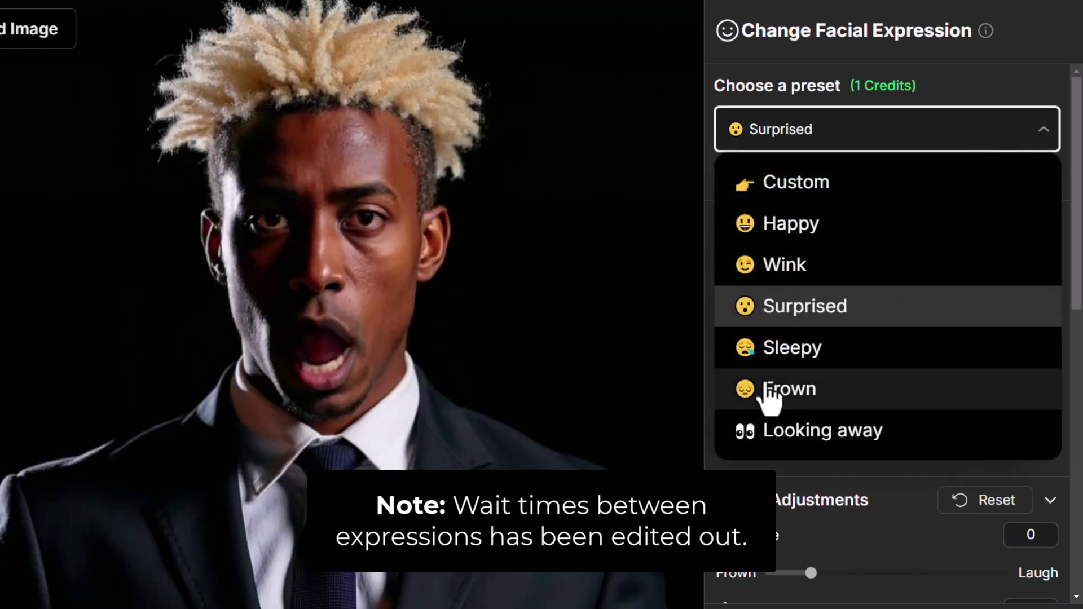
pyautogui.click(803, 348)
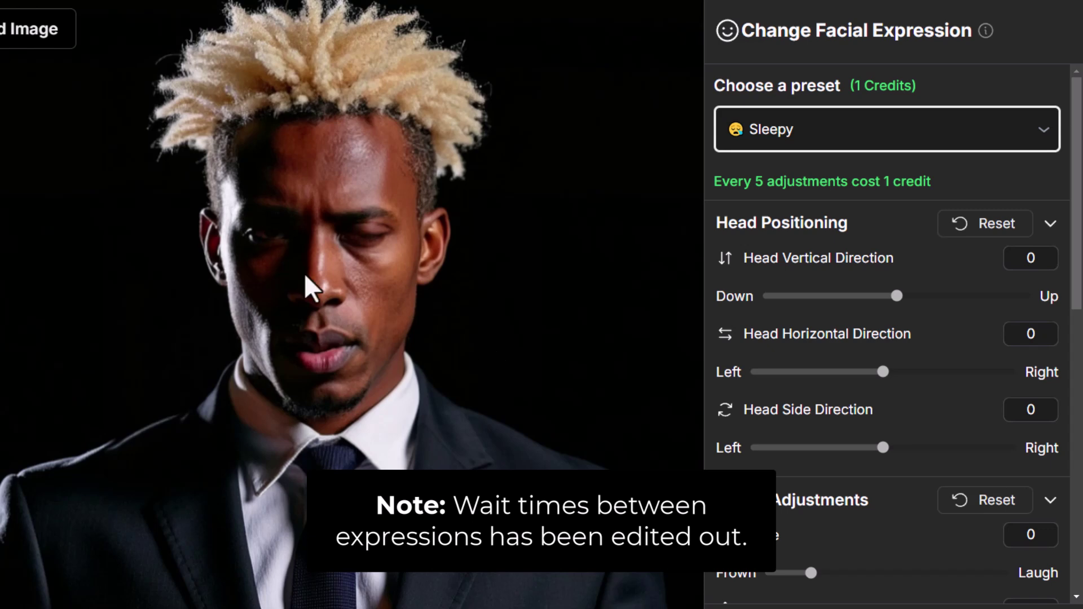
pyautogui.click(819, 138)
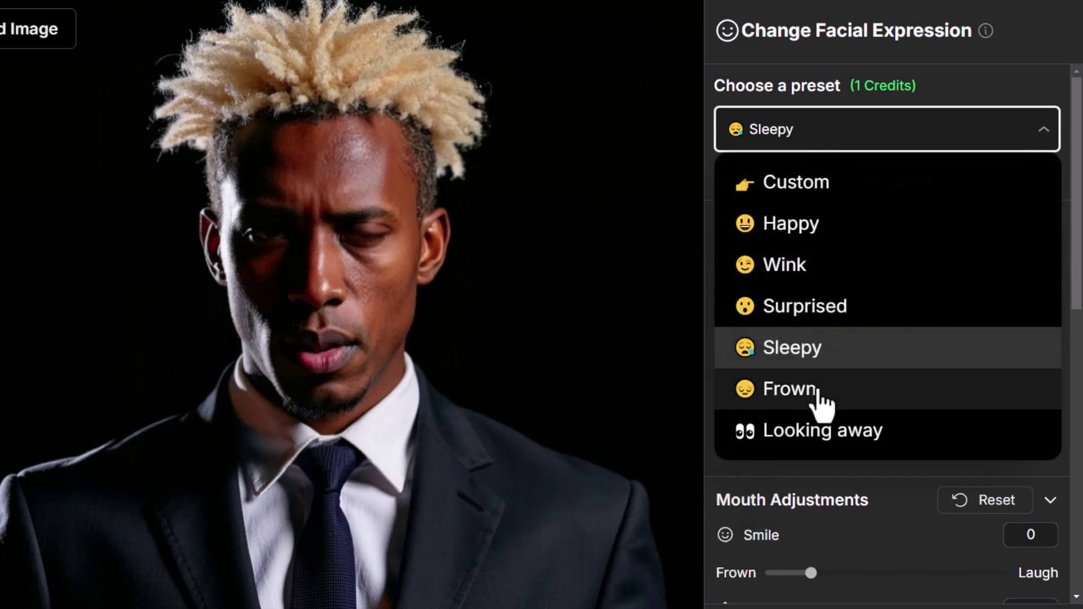
pyautogui.click(803, 433)
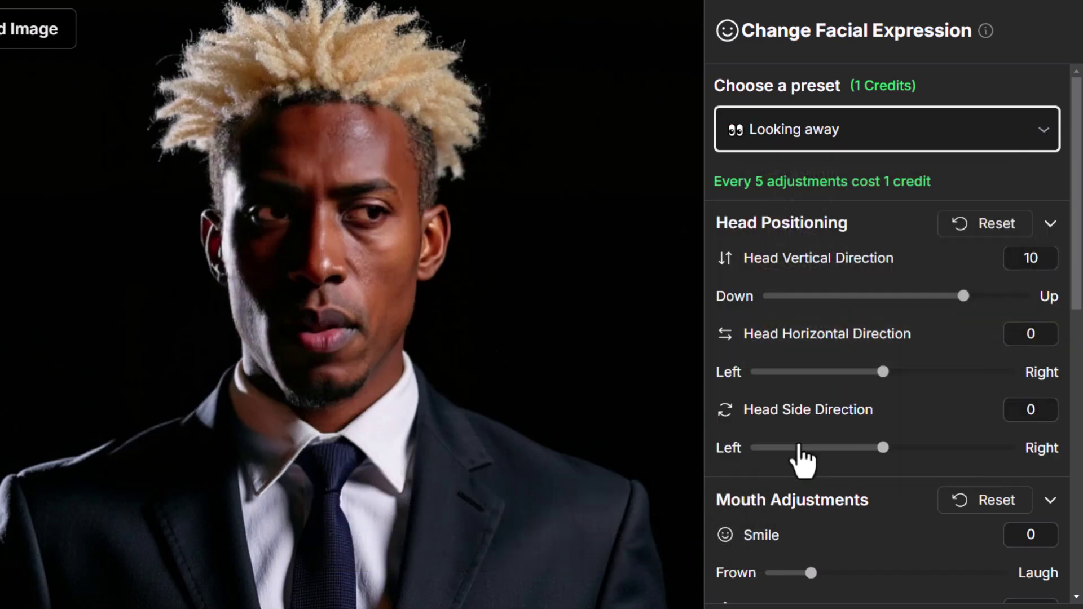
# Change the suited man's facial expression preset to Frown, and return it to Surprised
pyautogui.click(769, 144)
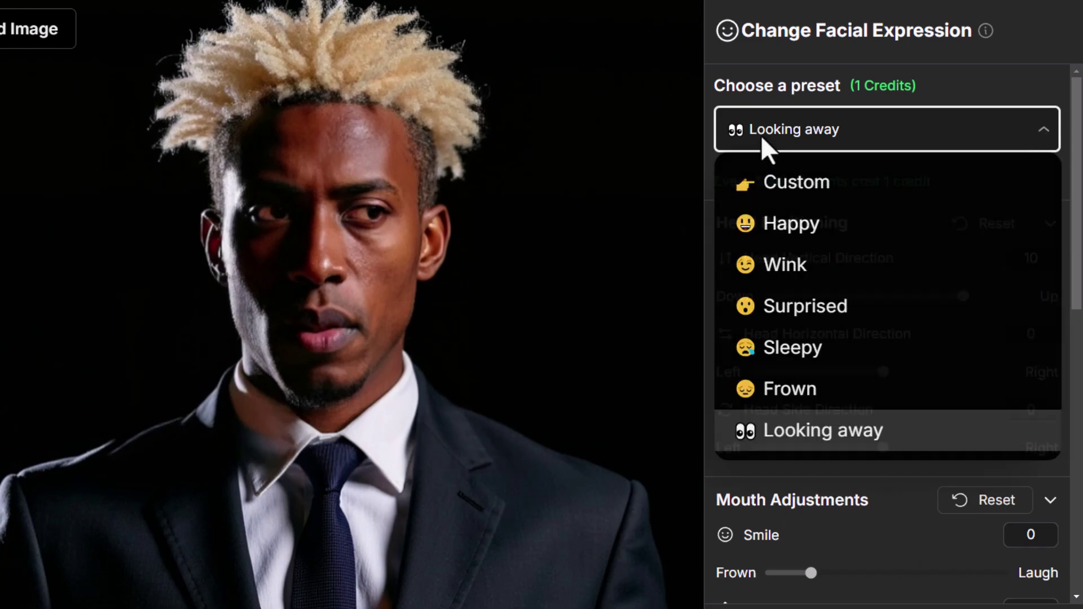
pyautogui.click(813, 398)
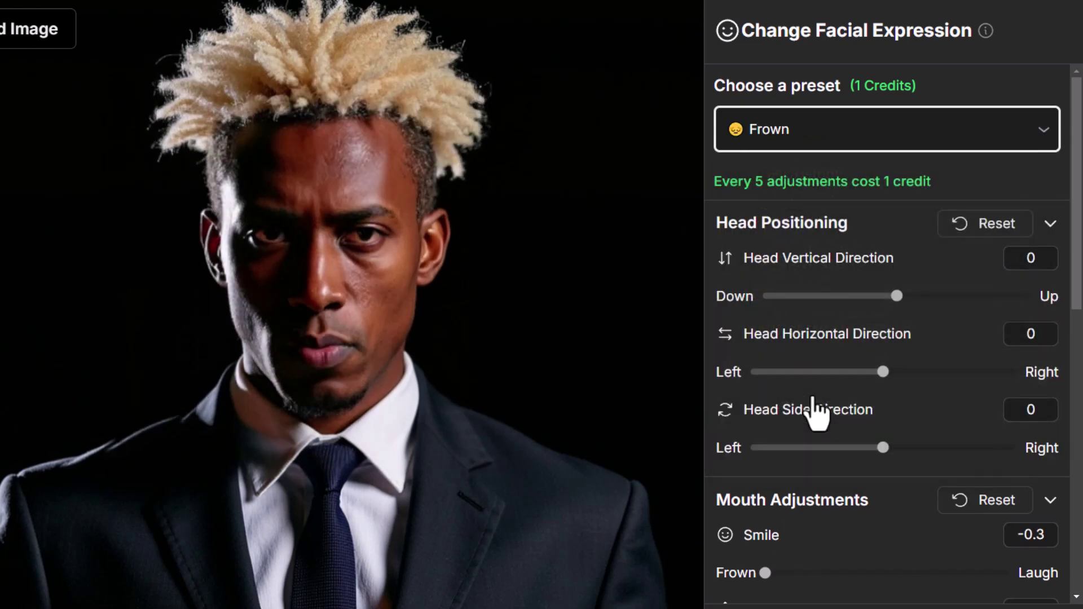
pyautogui.click(814, 147)
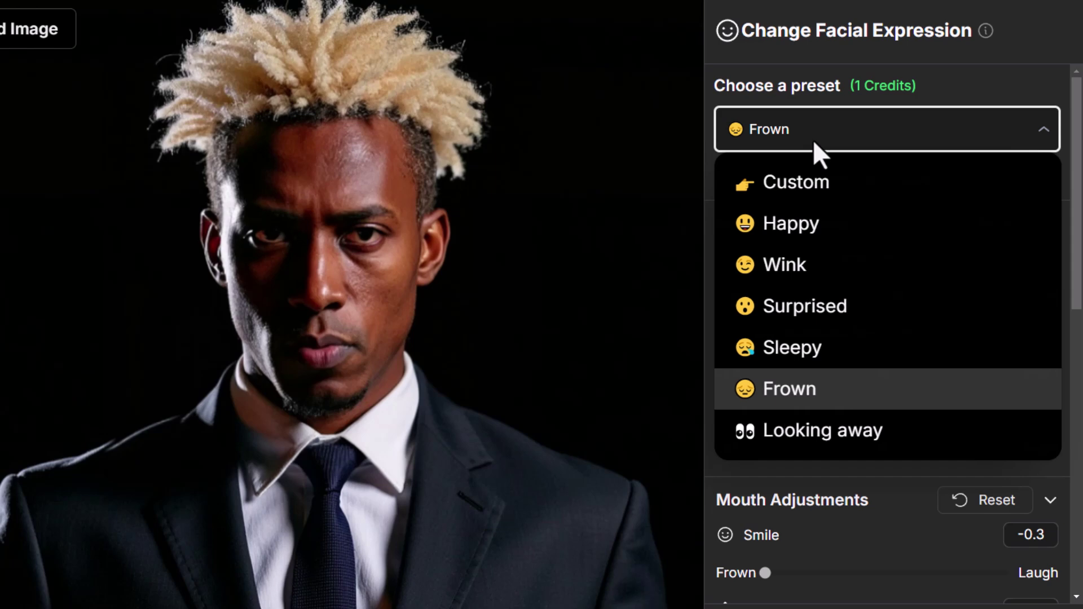
pyautogui.click(819, 315)
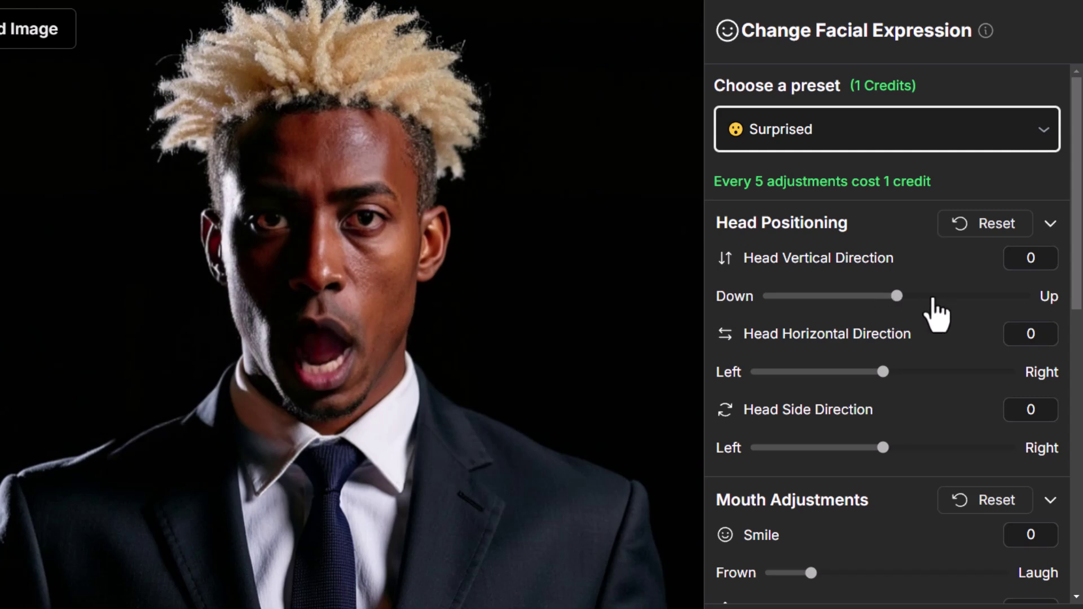
# Adjust the man's head position to vertical direction 9, horizontal direction 11 and side direction -6
pyautogui.moveTo(898, 300); pyautogui.dragTo(925, 300)
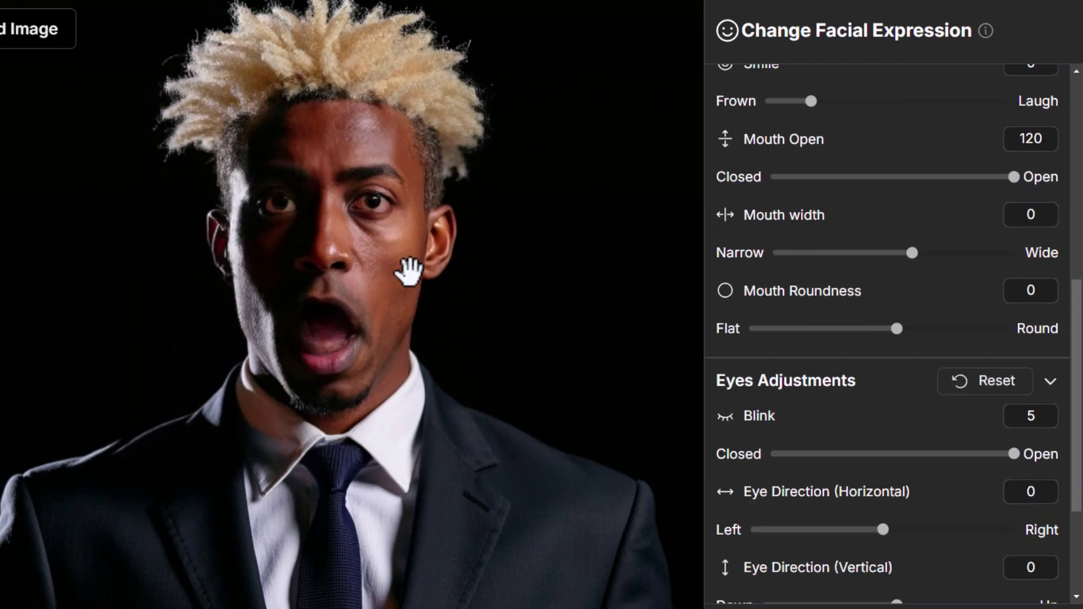
pyautogui.moveTo(411, 270); pyautogui.dragTo(508, 278)
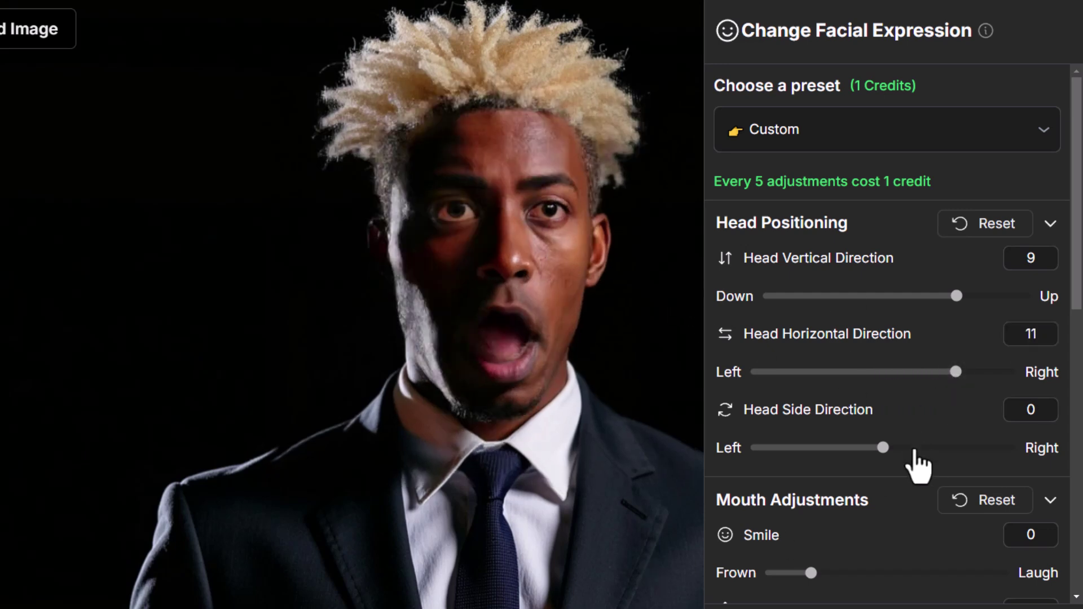
pyautogui.click(843, 448)
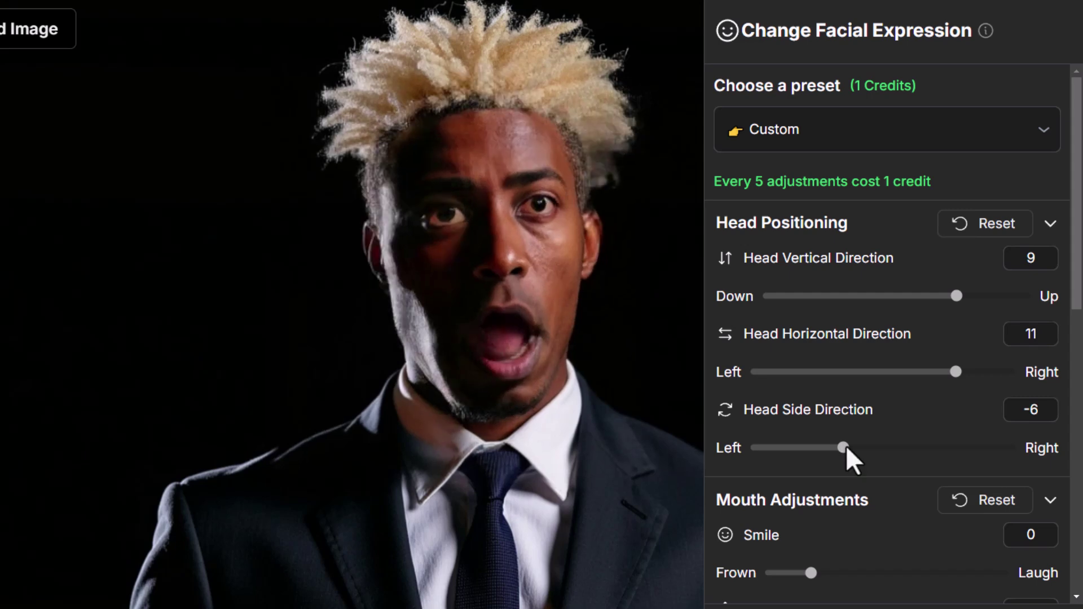
# Widen the suited man's mouth by setting the mouth width to 8
pyautogui.scroll(-5, 862, 477)
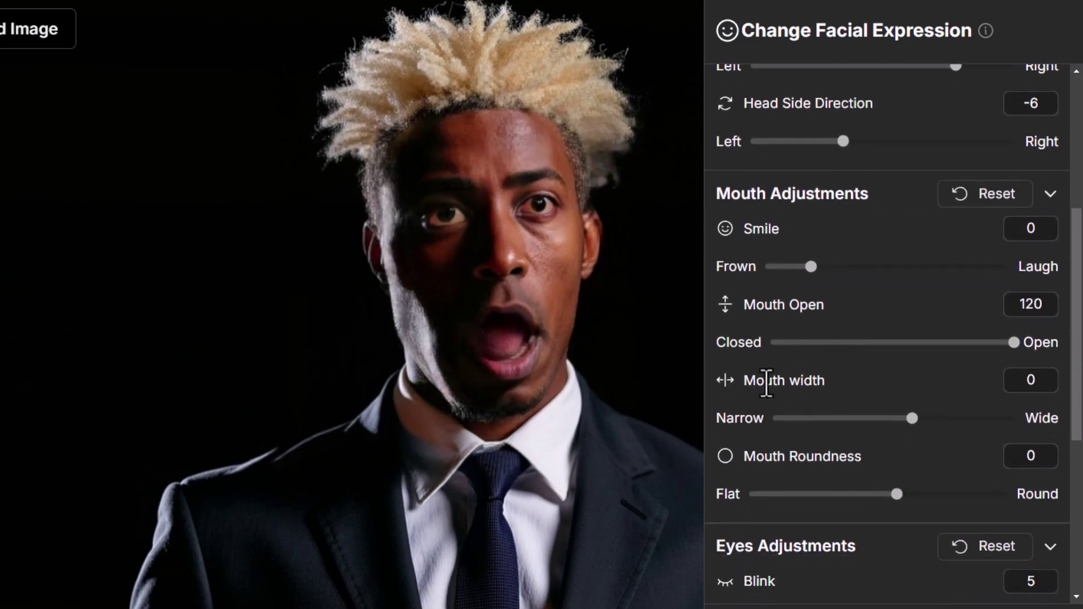
pyautogui.moveTo(912, 421); pyautogui.dragTo(960, 420)
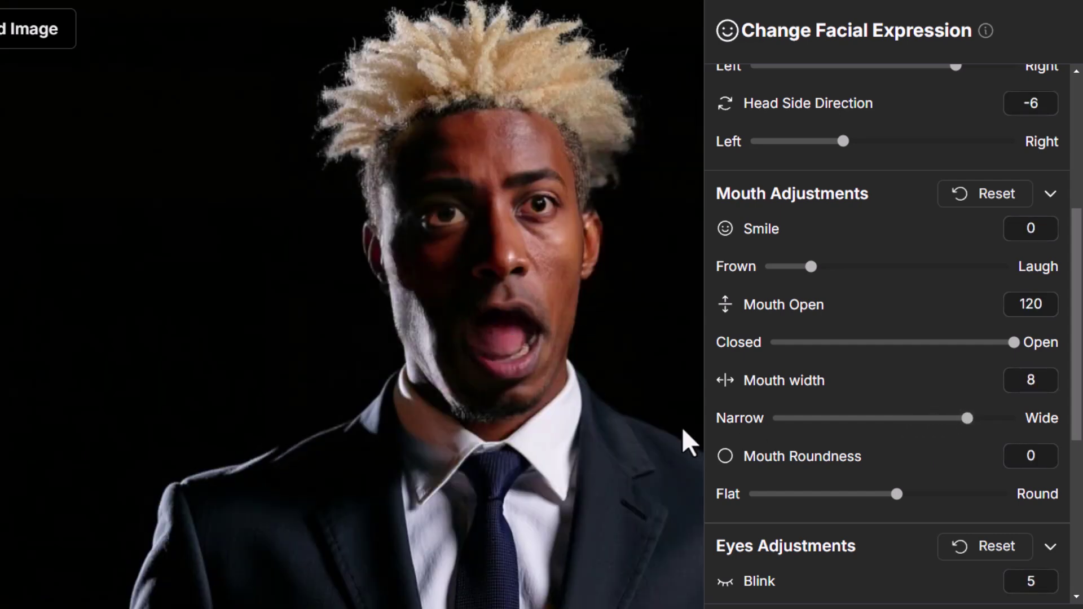
pyautogui.scroll(-4, 826, 445)
pyautogui.scroll(-2, 834, 382)
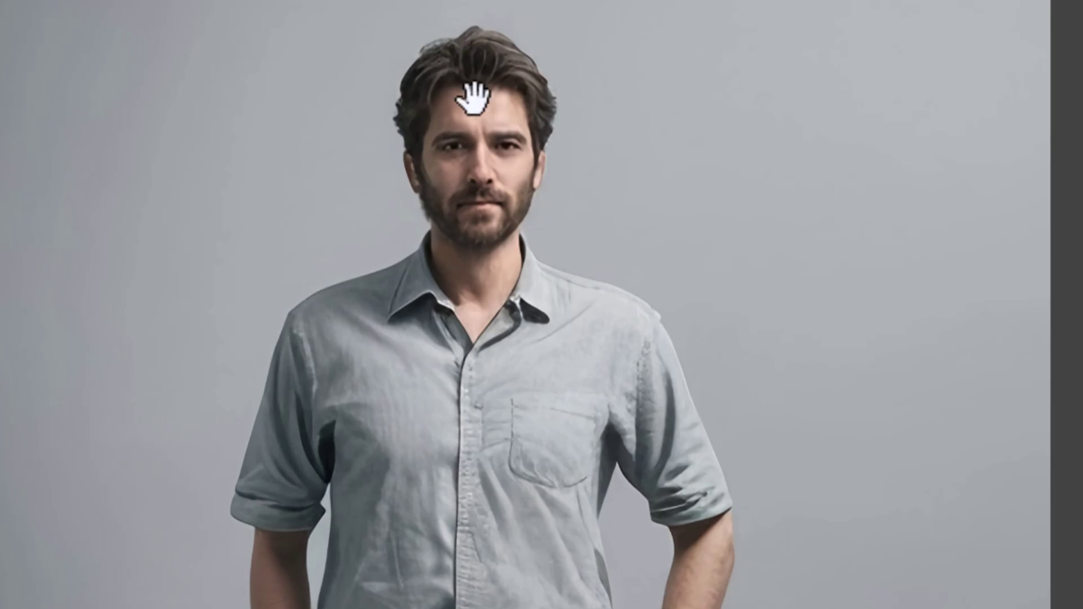
# Start Edit People with Correct Hands on the photo of the man in the grey shirt, and mask his right hand
pyautogui.moveTo(471, 435); pyautogui.dragTo(512, 36)
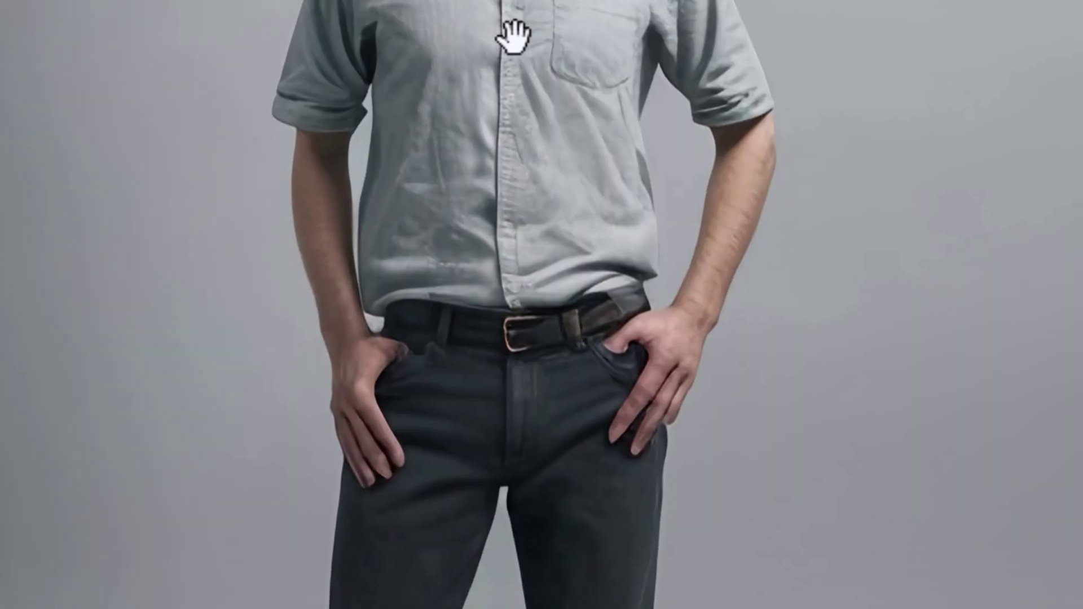
pyautogui.click(53, 69)
pyautogui.click(403, 162)
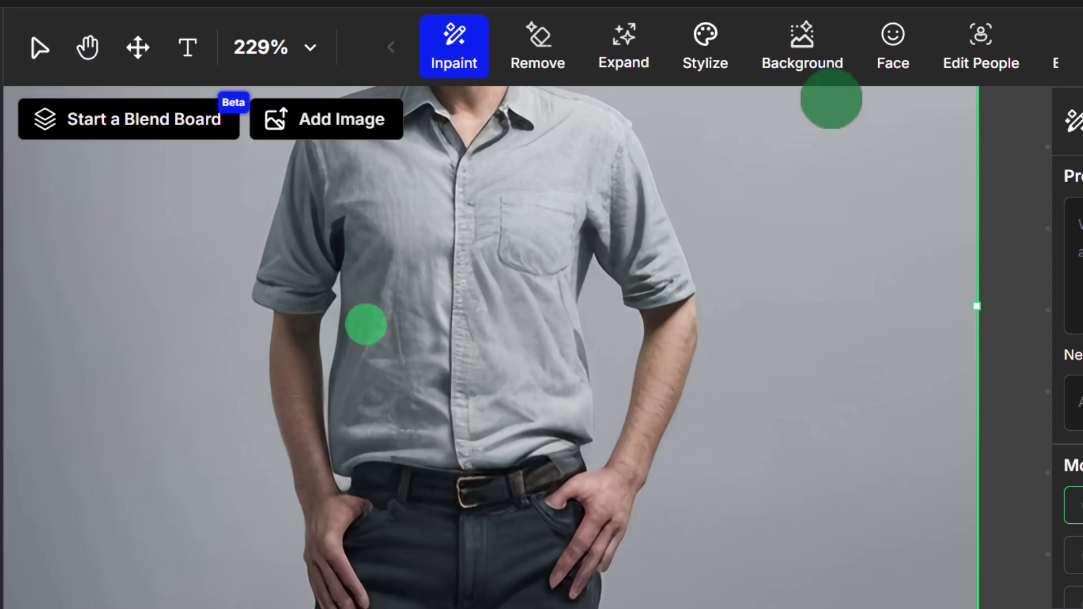
pyautogui.click(981, 57)
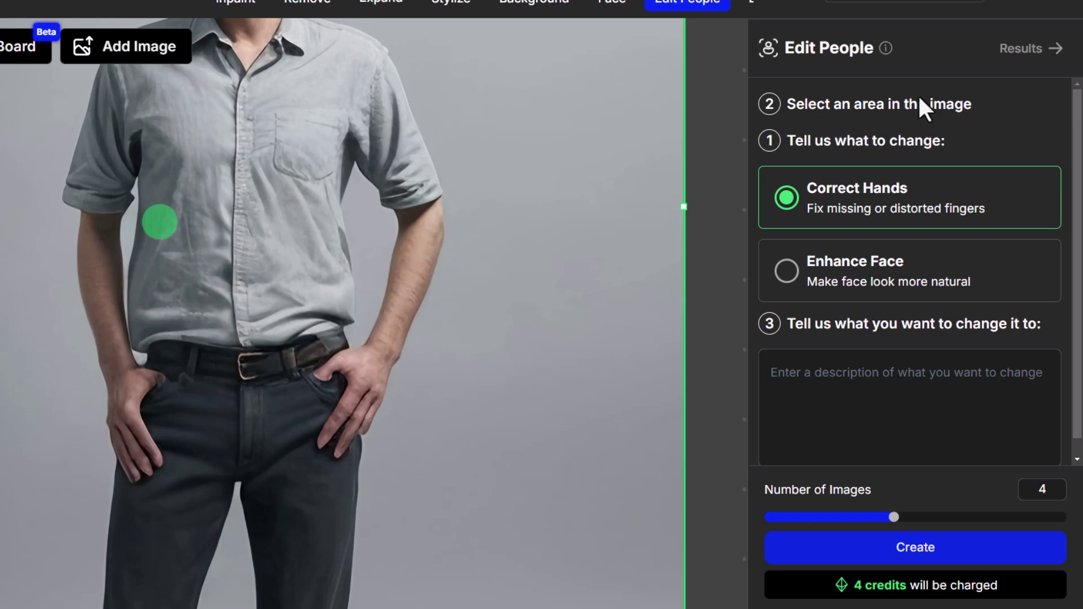
pyautogui.moveTo(144, 361)
pyautogui.mouseDown()
pyautogui.moveTo(145, 483)
pyautogui.moveTo(150, 420)
pyautogui.moveTo(134, 440)
pyautogui.mouseUp()
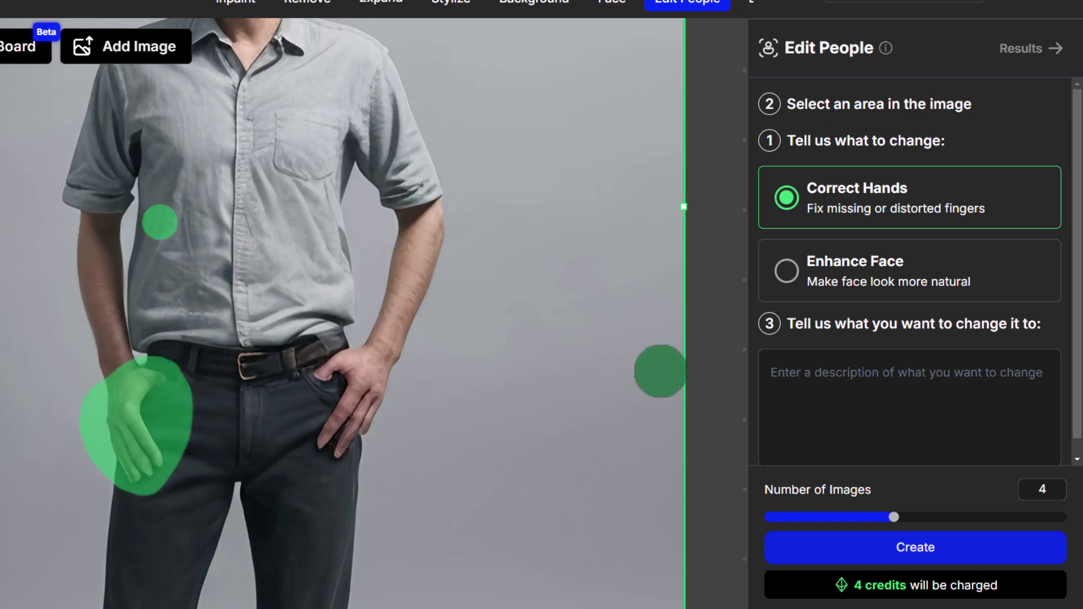
# Erase the stray mask spot on the man's shirt with the subtracting manual brush
pyautogui.scroll(-4, 660, 371)
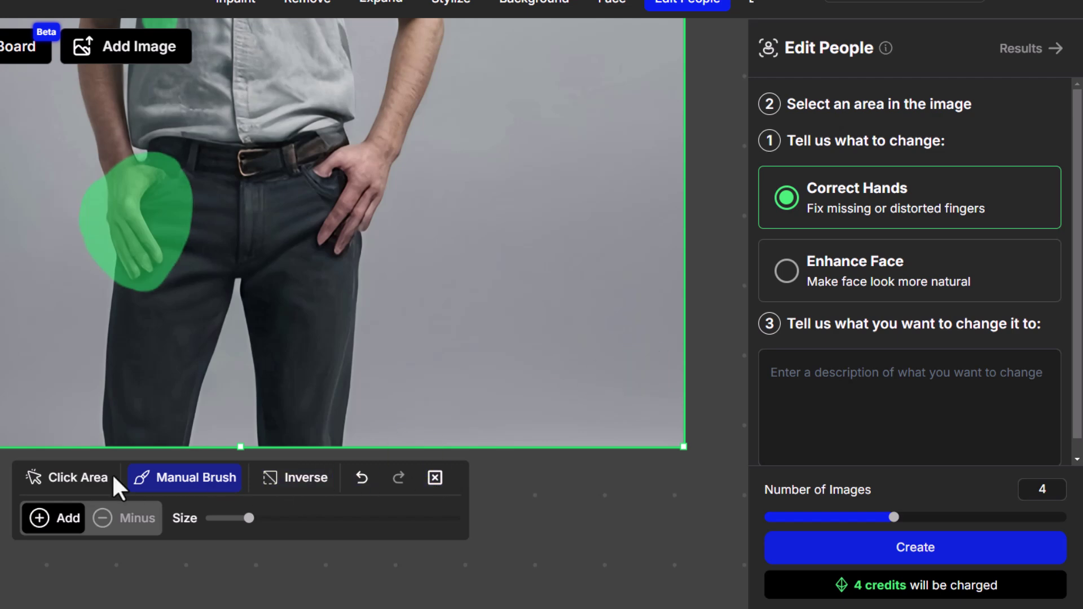
pyautogui.click(121, 519)
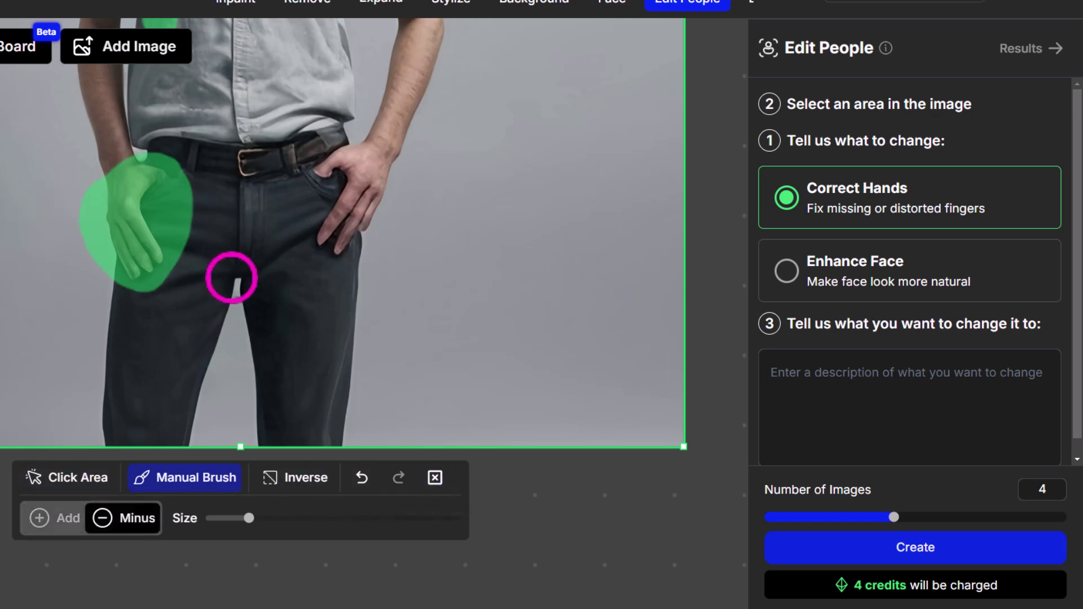
pyautogui.scroll(2, 249, 220)
pyautogui.moveTo(152, 133); pyautogui.dragTo(159, 131)
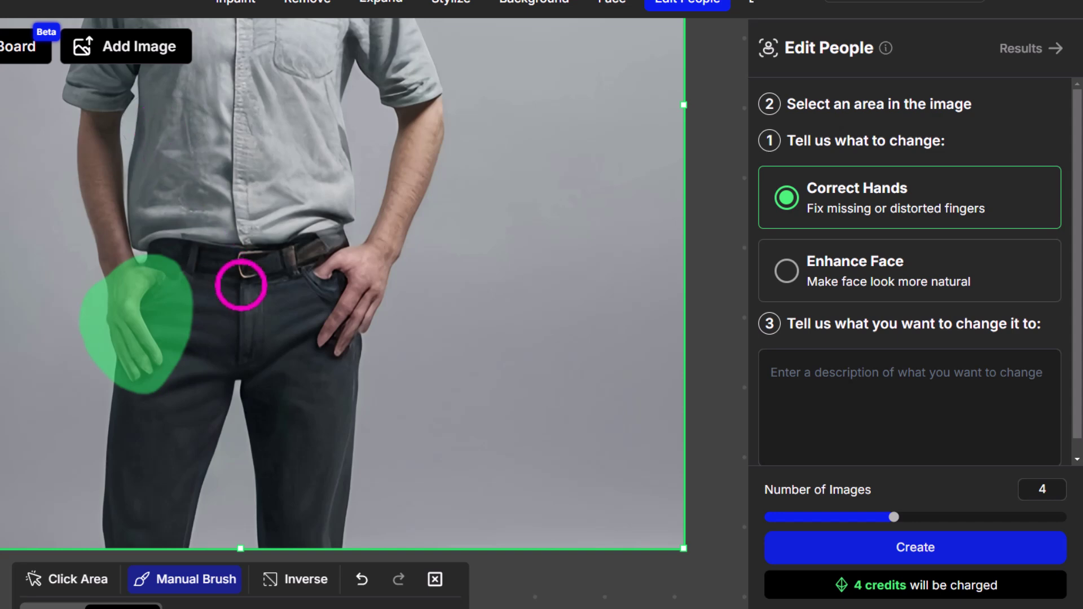
# Add the man's left hand to the mask with the manual brush and generate corrected-hand images
pyautogui.scroll(-3, 241, 284)
pyautogui.click(56, 467)
pyautogui.scroll(3, 113, 411)
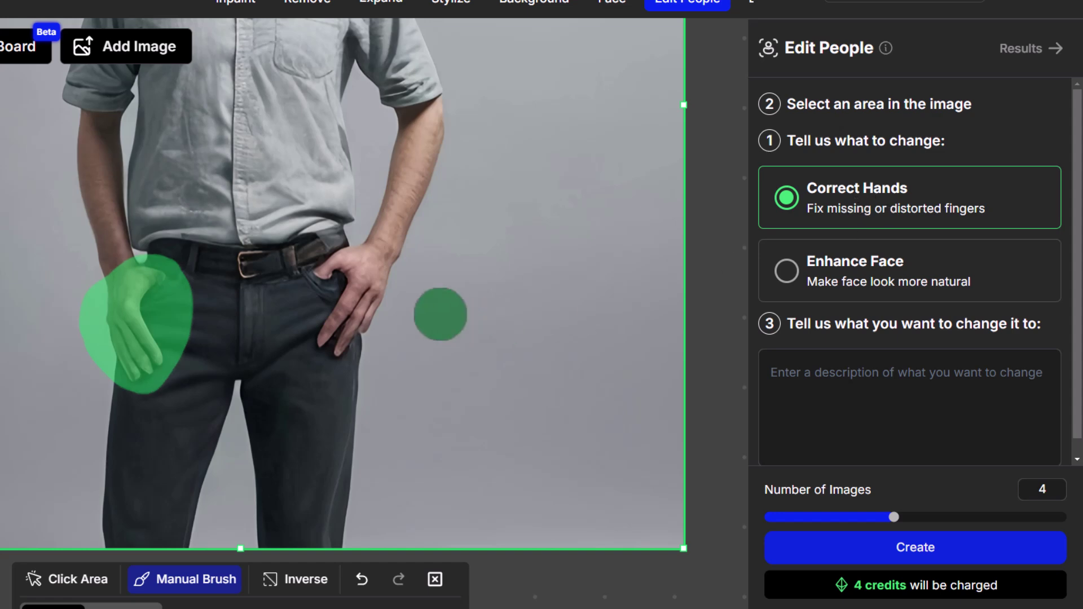
pyautogui.moveTo(327, 268)
pyautogui.mouseDown()
pyautogui.moveTo(308, 278)
pyautogui.moveTo(366, 267)
pyautogui.moveTo(371, 329)
pyautogui.moveTo(320, 344)
pyautogui.moveTo(366, 279)
pyautogui.moveTo(346, 318)
pyautogui.mouseUp()
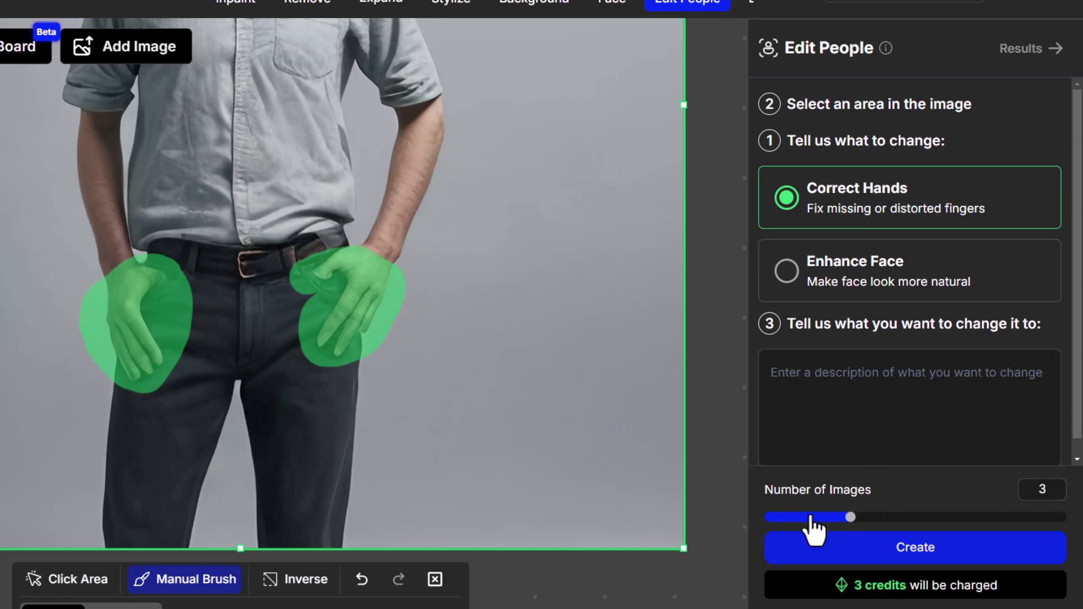
pyautogui.click(925, 552)
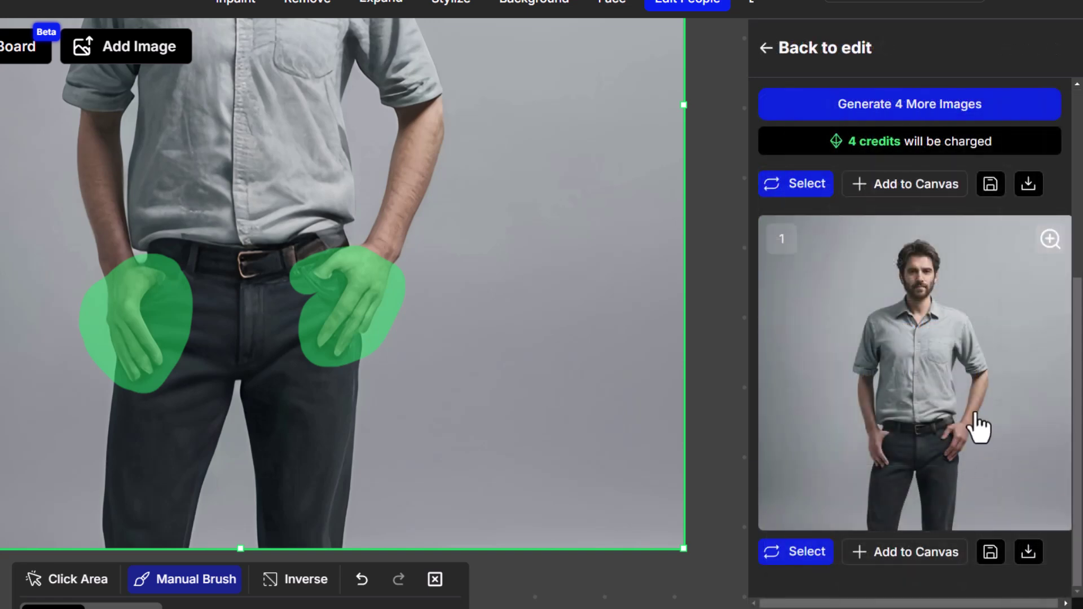
pyautogui.scroll(-10, 978, 429)
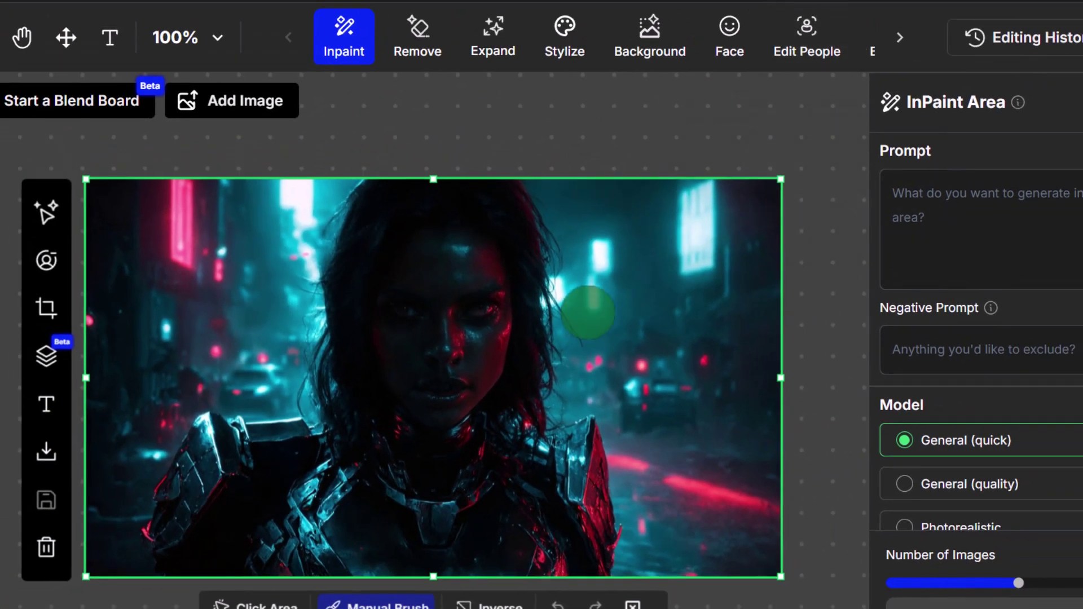
# Mask the armored woman's dark face in Edit People, choose Enhance Face and set the number of images to 2
pyautogui.click(798, 57)
pyautogui.moveTo(500, 265)
pyautogui.mouseDown()
pyautogui.moveTo(372, 335)
pyautogui.moveTo(478, 351)
pyautogui.moveTo(425, 300)
pyautogui.moveTo(419, 311)
pyautogui.moveTo(427, 246)
pyautogui.mouseUp()
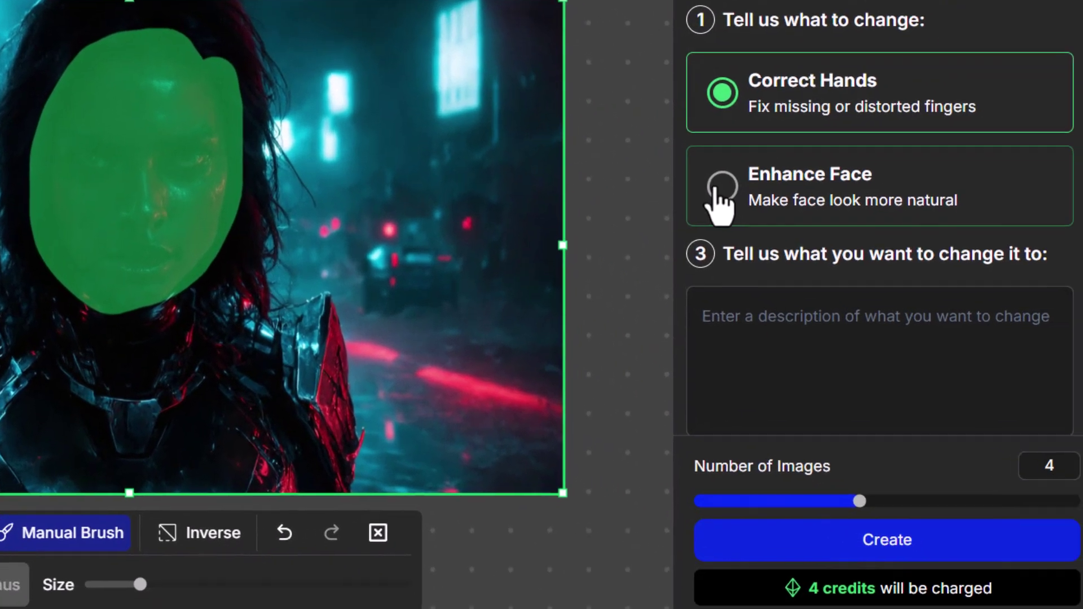
pyautogui.click(908, 331)
pyautogui.click(765, 489)
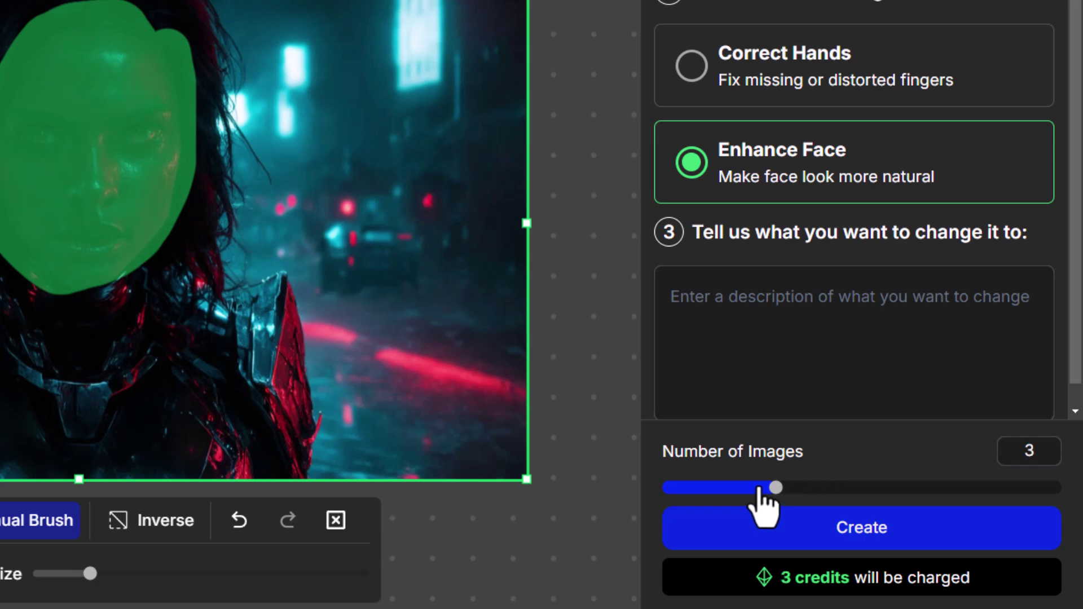
pyautogui.click(745, 488)
# Describe the change as "a womans face staring, focused, darkly lit with small blue and red light" and generate the enhanced face images
pyautogui.click(811, 270)
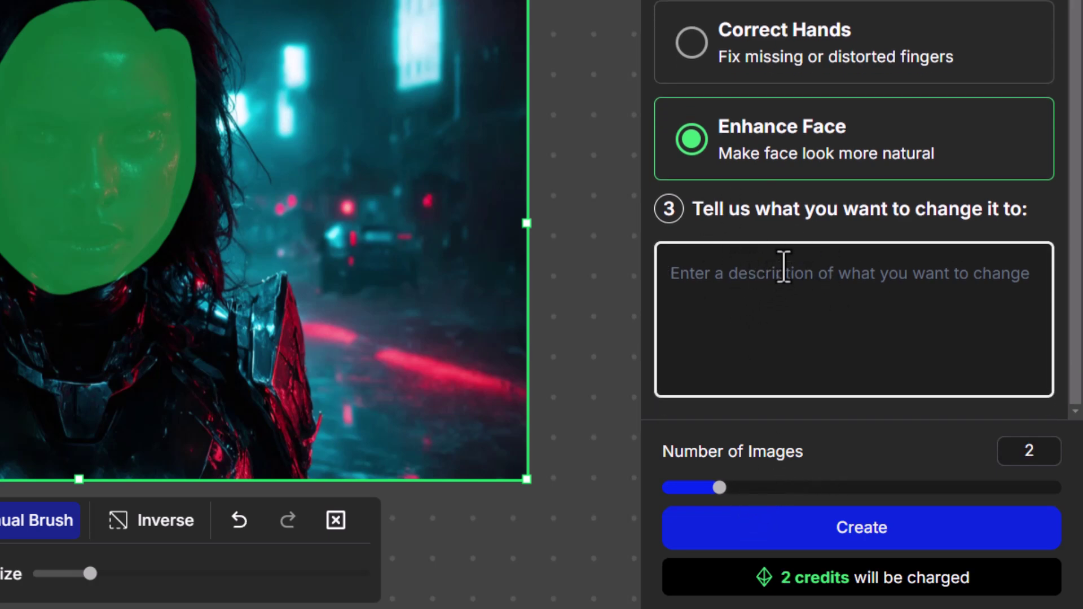
pyautogui.write('a womans face staring, focused, darkly lit with small blue and red light')
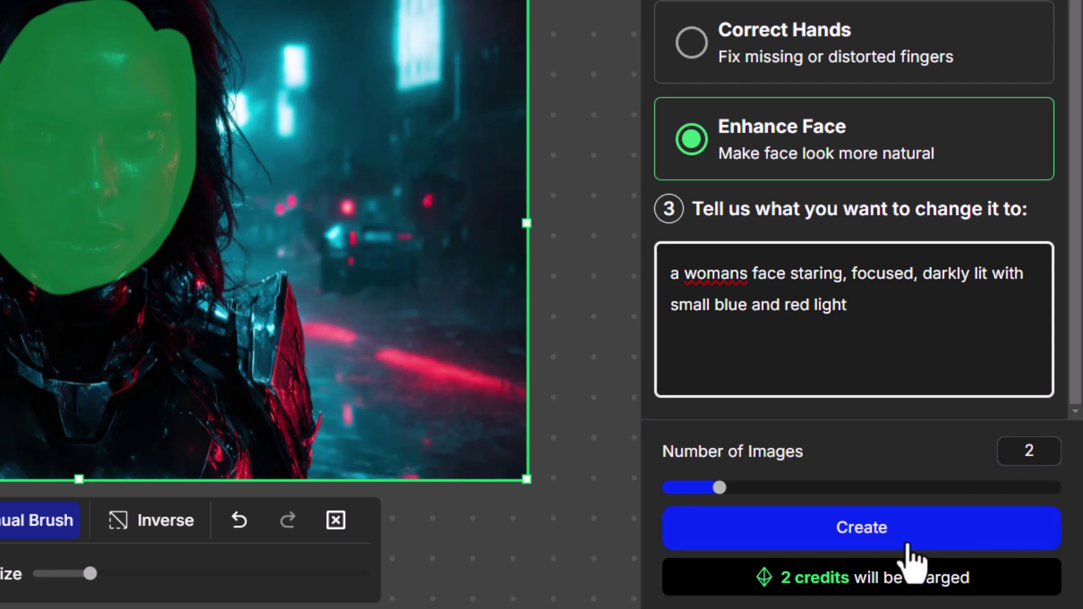
pyautogui.click(905, 533)
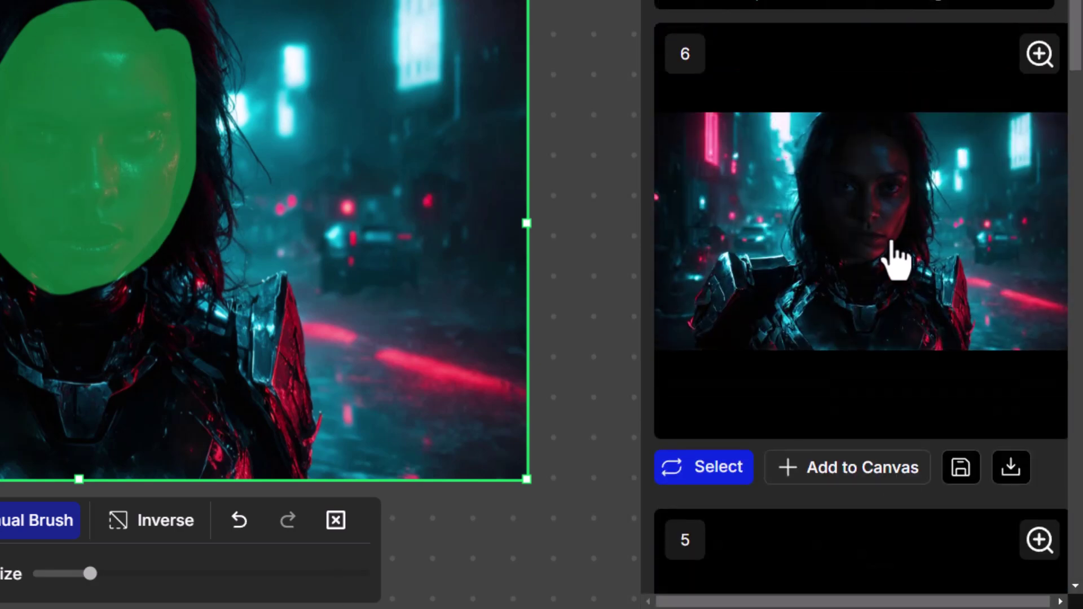
pyautogui.click(889, 362)
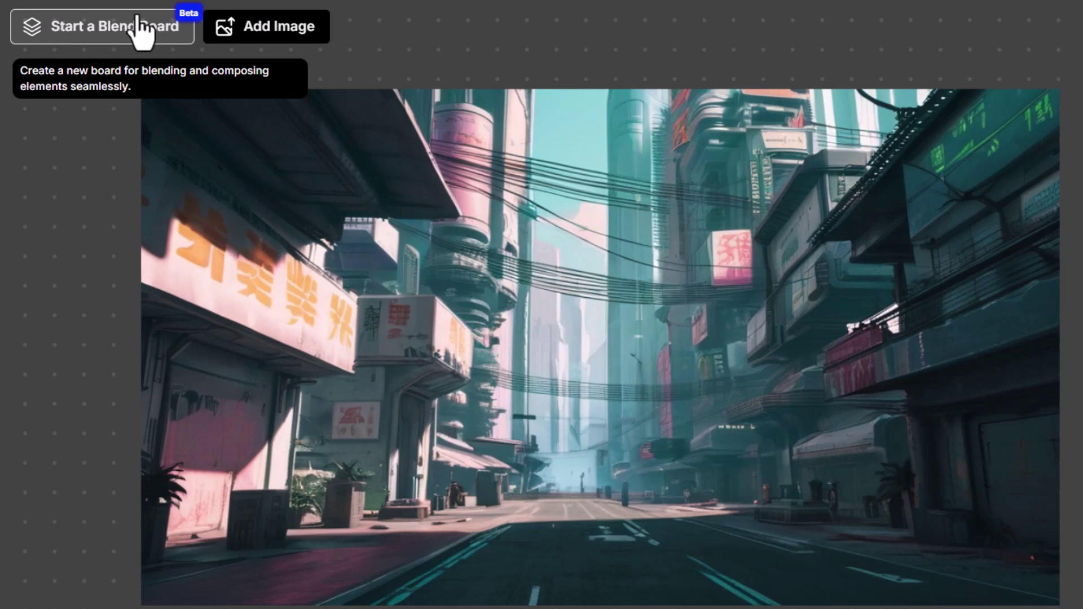
pyautogui.click(623, 174)
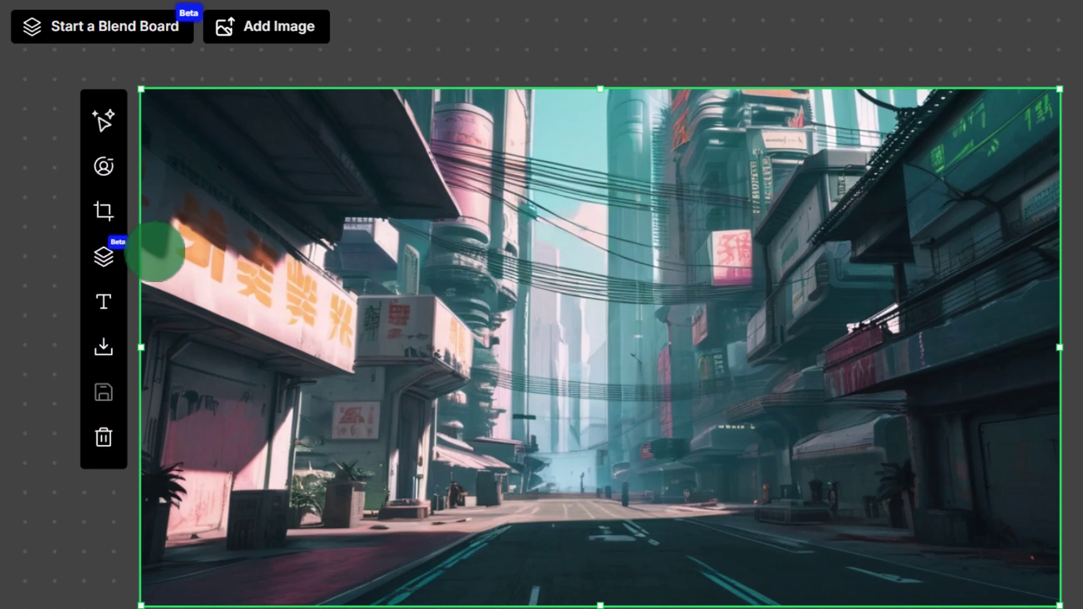
pyautogui.click(104, 257)
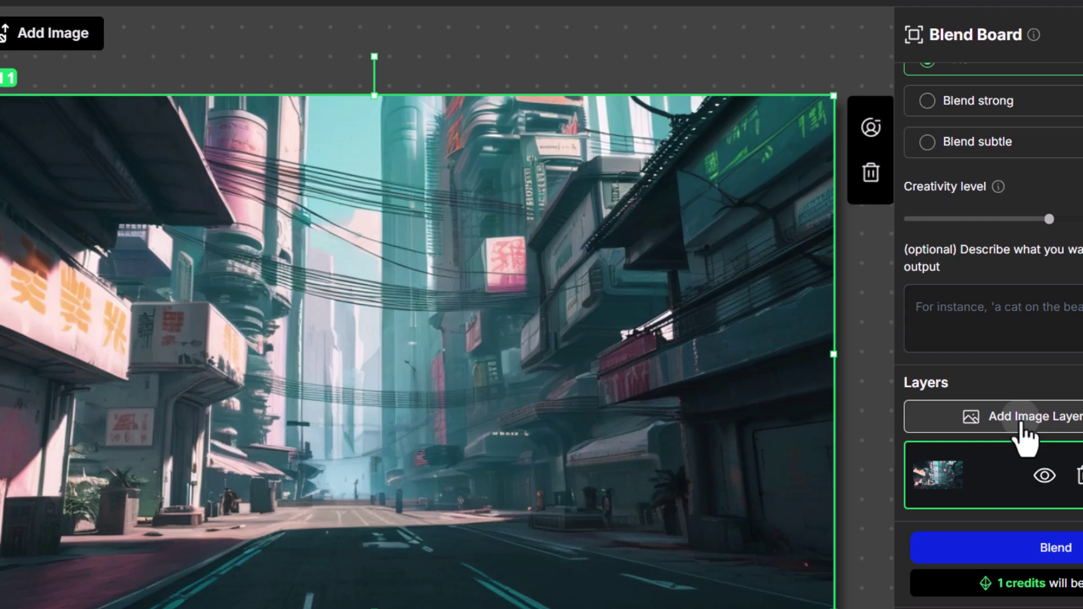
pyautogui.click(888, 309)
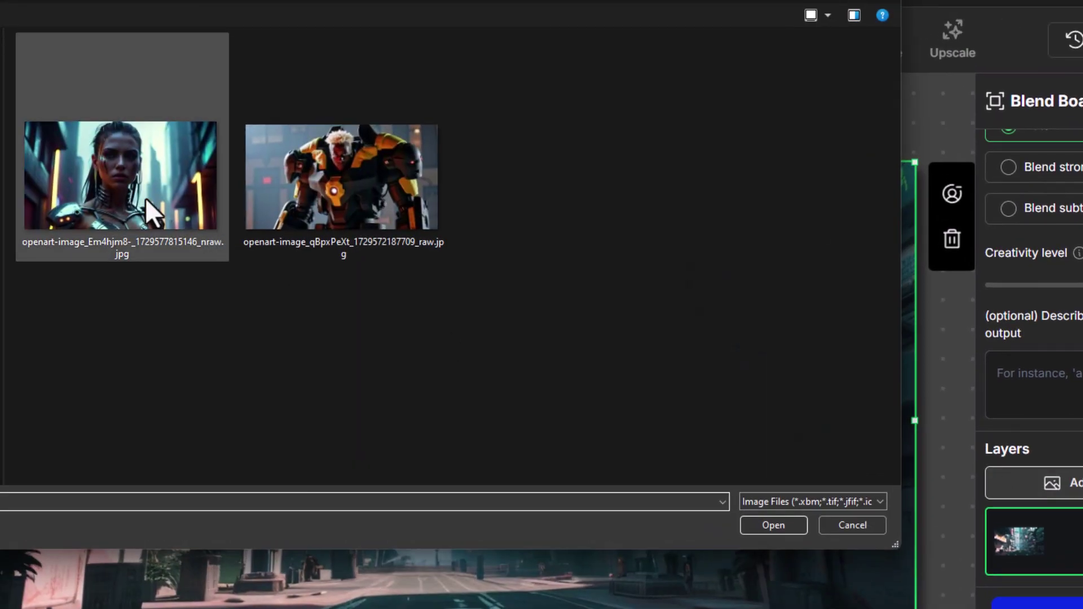
pyautogui.click(112, 171)
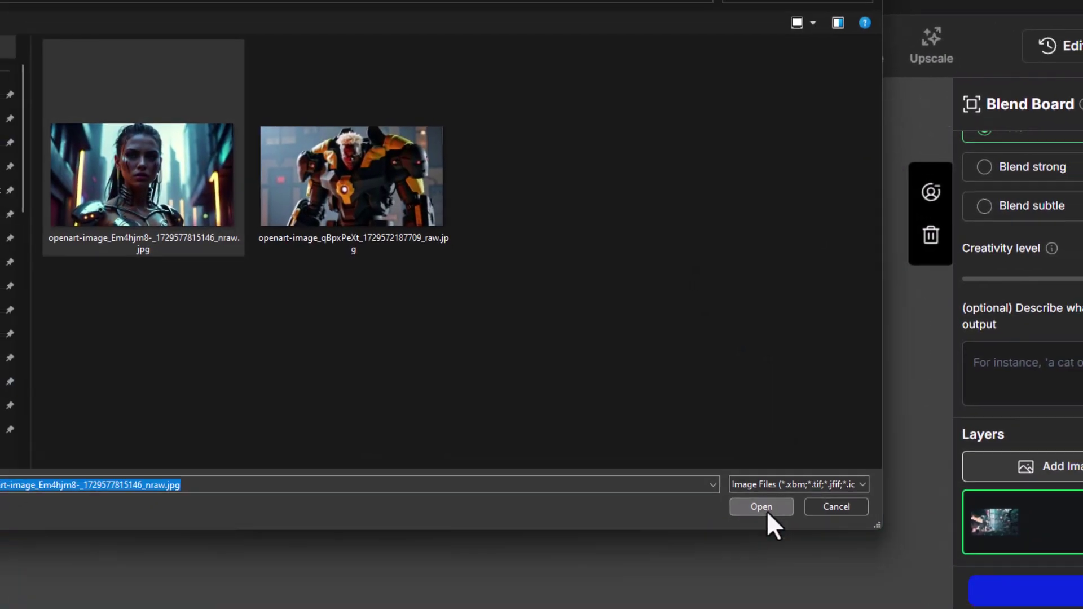
pyautogui.click(774, 525)
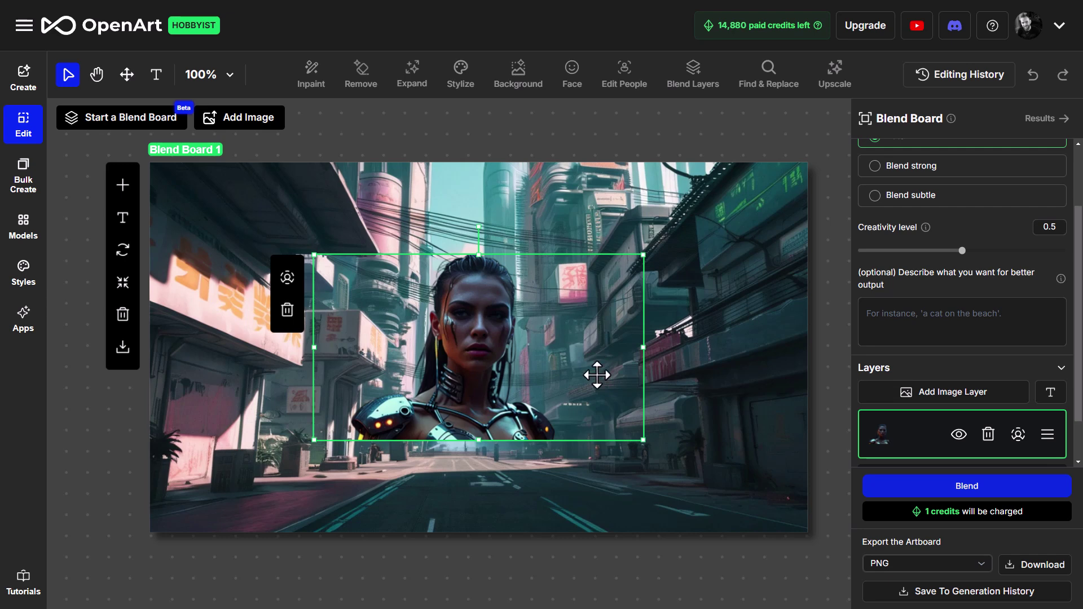
# Enlarge the armored woman layer to nearly the board's height and place her in the left foreground of the street
pyautogui.moveTo(477, 368); pyautogui.dragTo(303, 464)
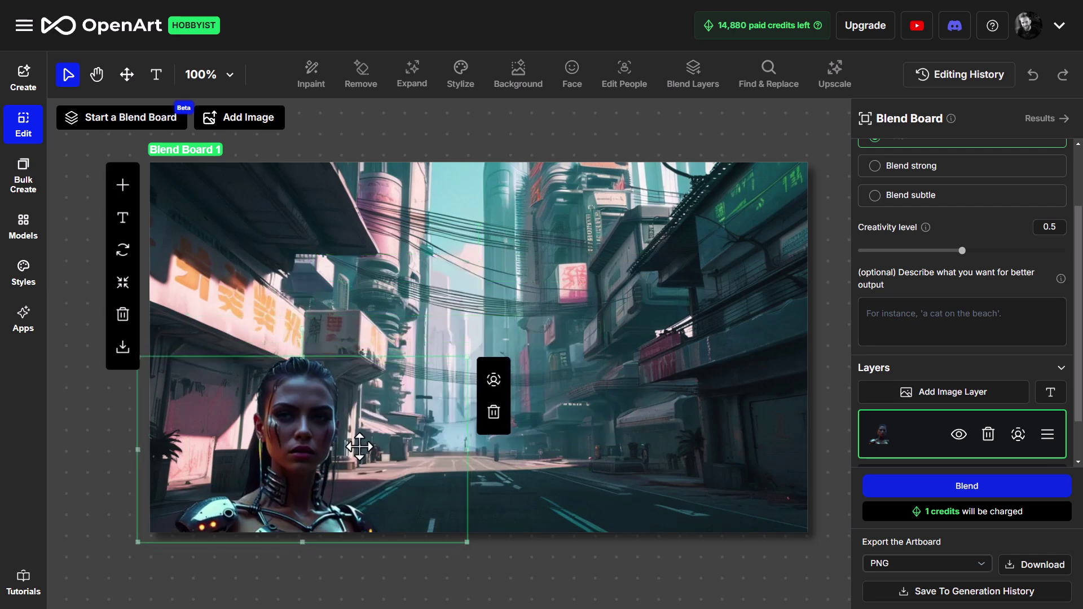
pyautogui.moveTo(465, 356); pyautogui.dragTo(675, 189)
pyautogui.moveTo(391, 296); pyautogui.dragTo(327, 314)
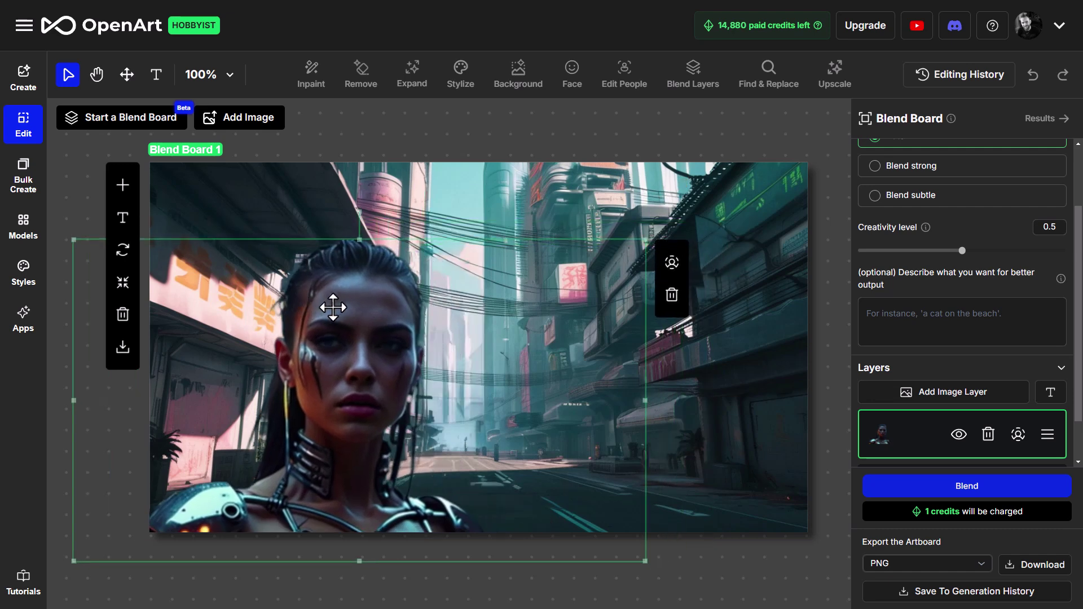
pyautogui.moveTo(653, 234); pyautogui.dragTo(739, 185)
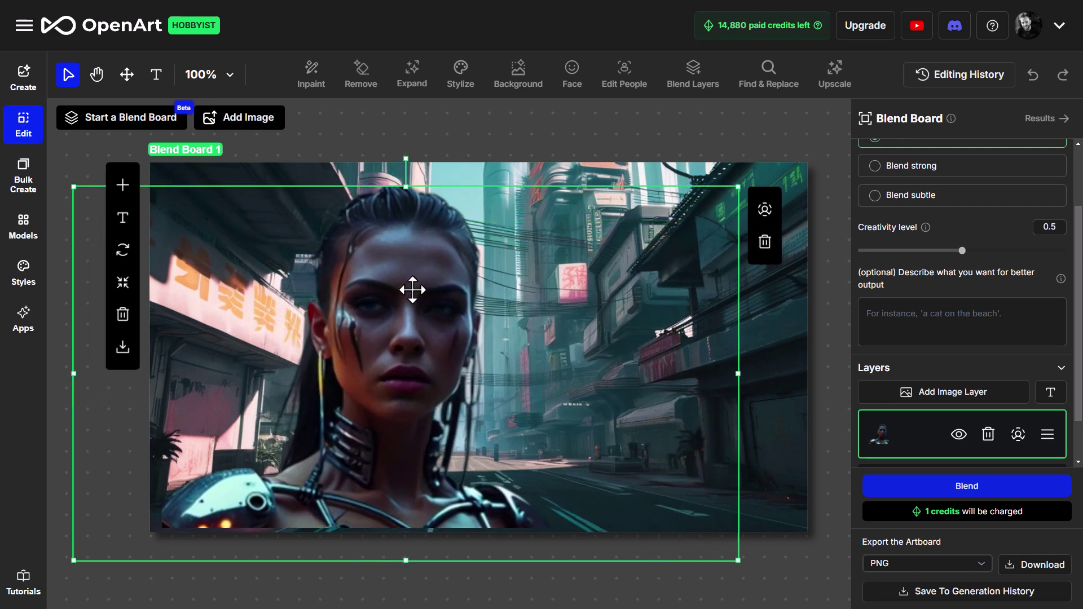
pyautogui.moveTo(411, 290); pyautogui.dragTo(364, 287)
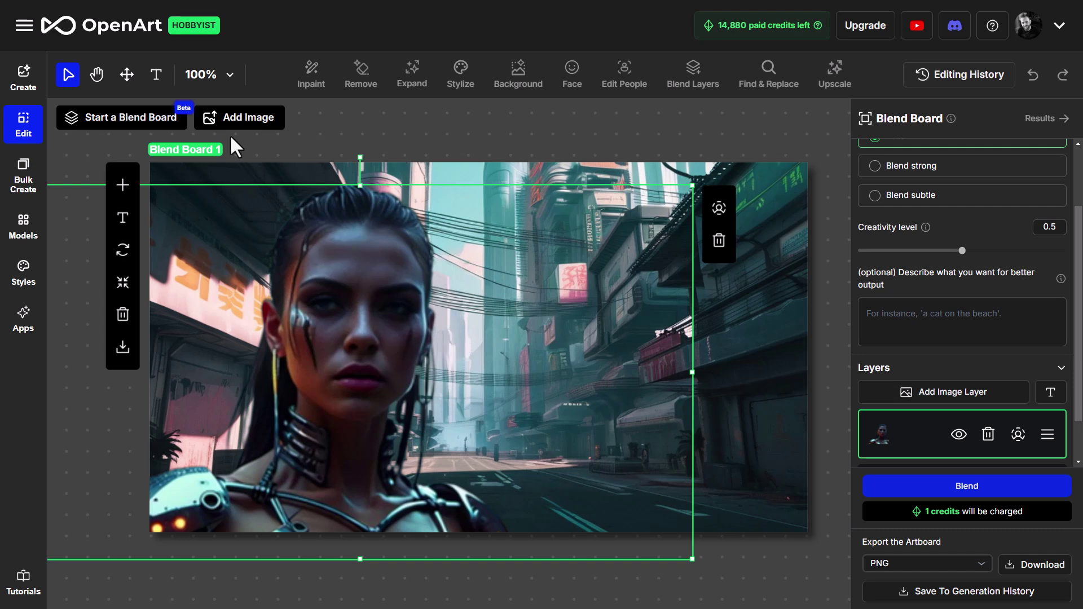
pyautogui.click(994, 401)
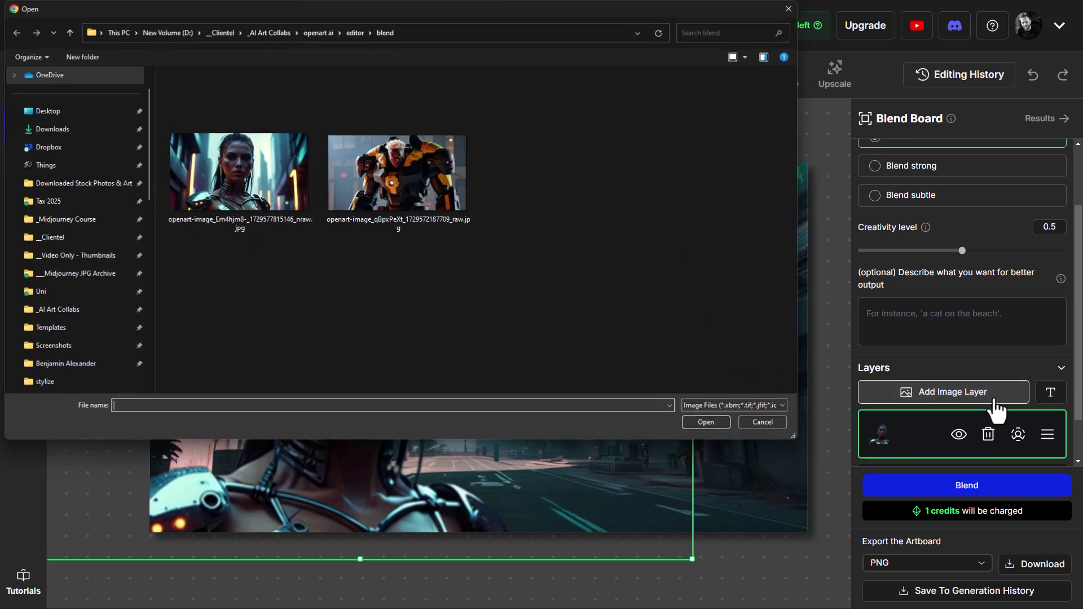
pyautogui.click(382, 166)
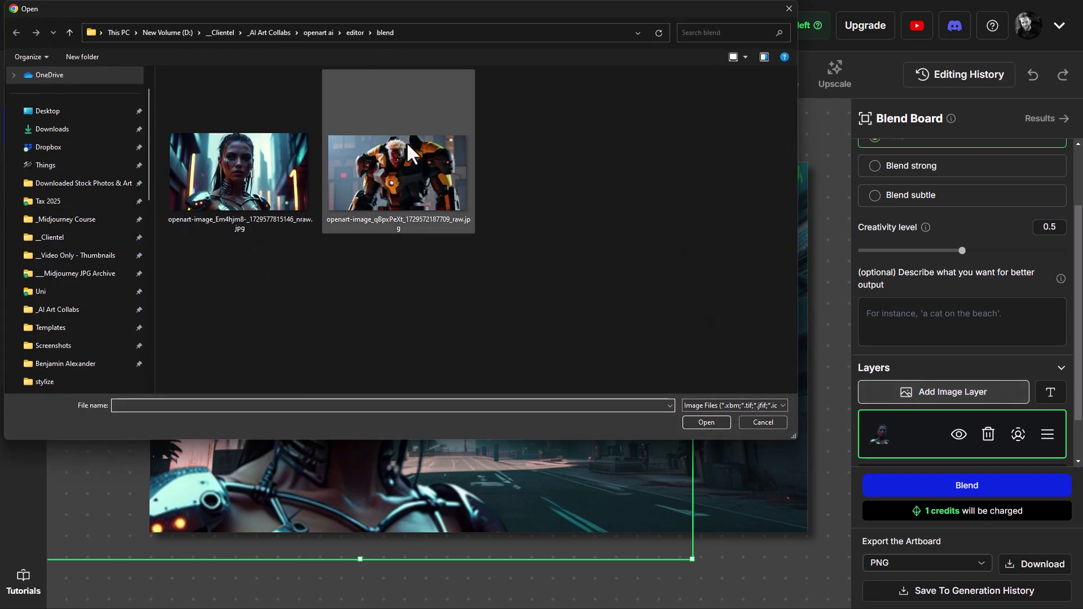
pyautogui.click(705, 422)
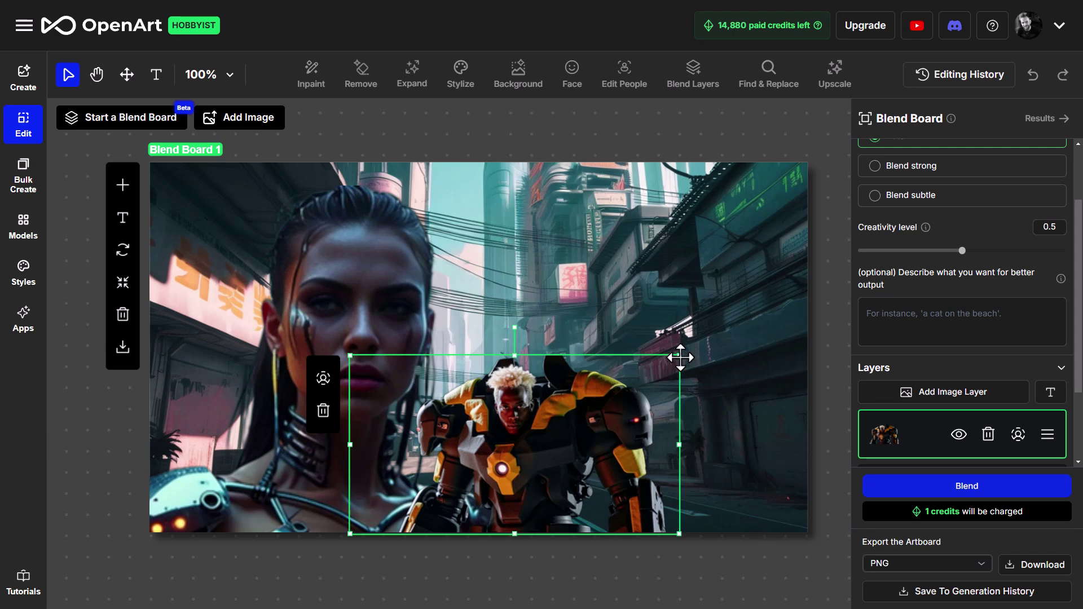
pyautogui.moveTo(680, 357); pyautogui.dragTo(894, 239)
pyautogui.moveTo(682, 347); pyautogui.dragTo(632, 348)
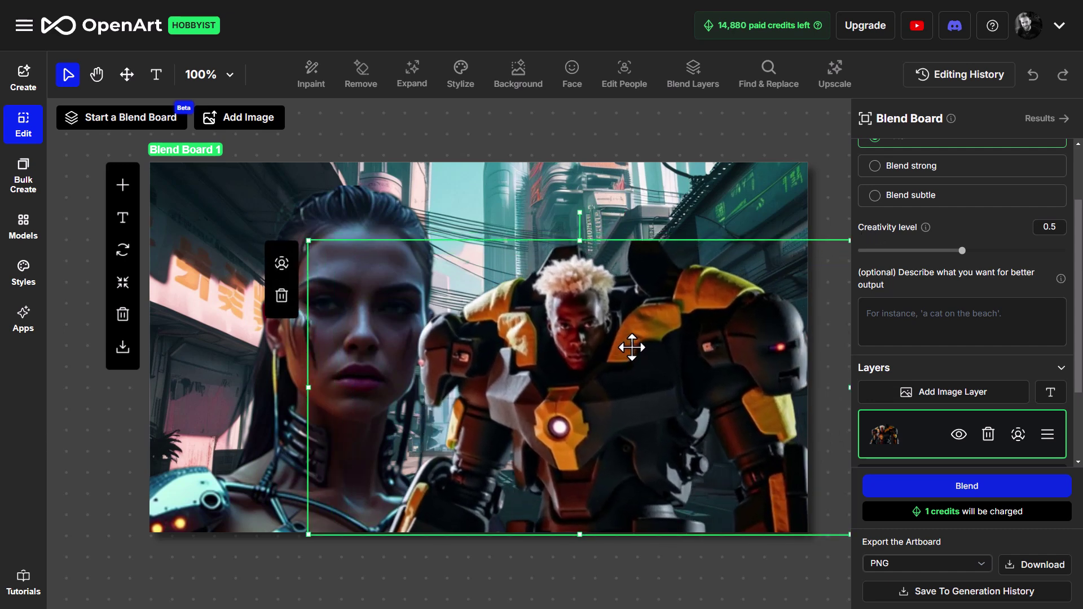
# Reorder the mech suit layer beneath the woman's layer and shift the woman slightly left on the board
pyautogui.scroll(-2, 1009, 350)
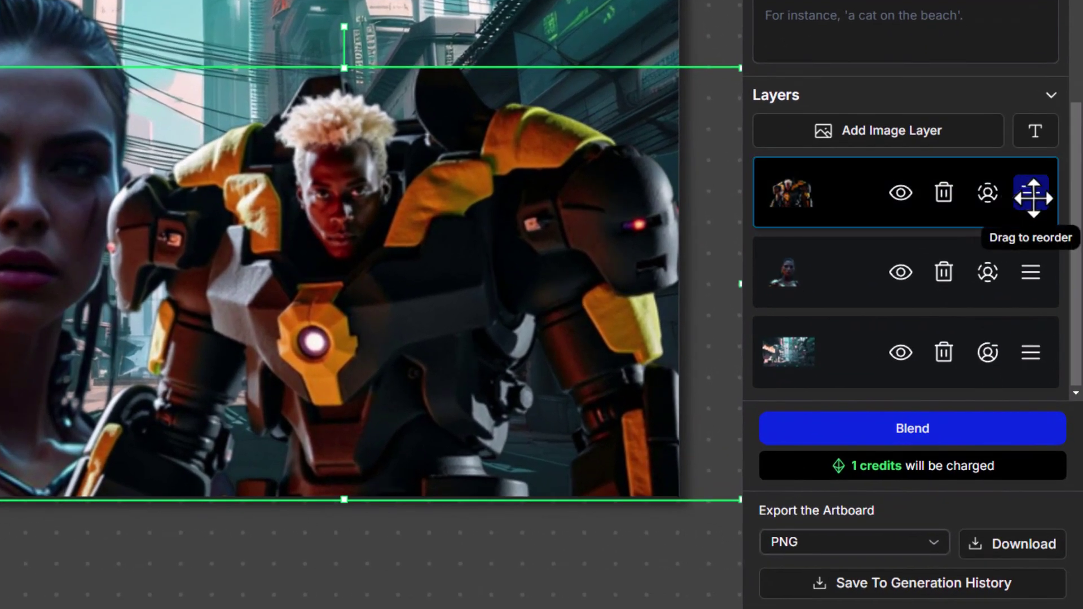
pyautogui.click(1031, 191)
pyautogui.moveTo(1031, 191); pyautogui.dragTo(1044, 290)
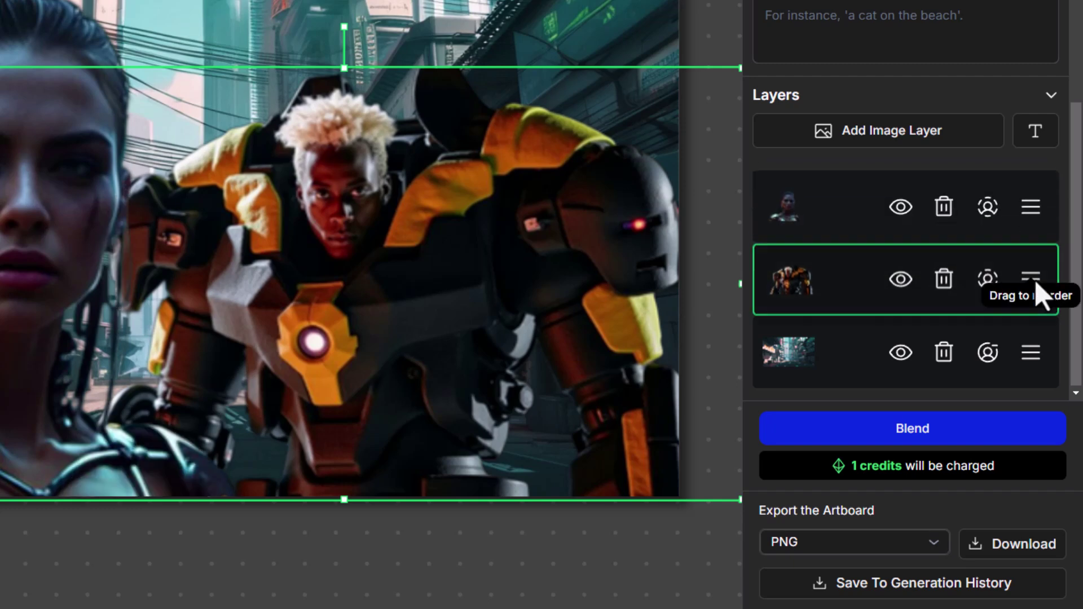
pyautogui.click(425, 567)
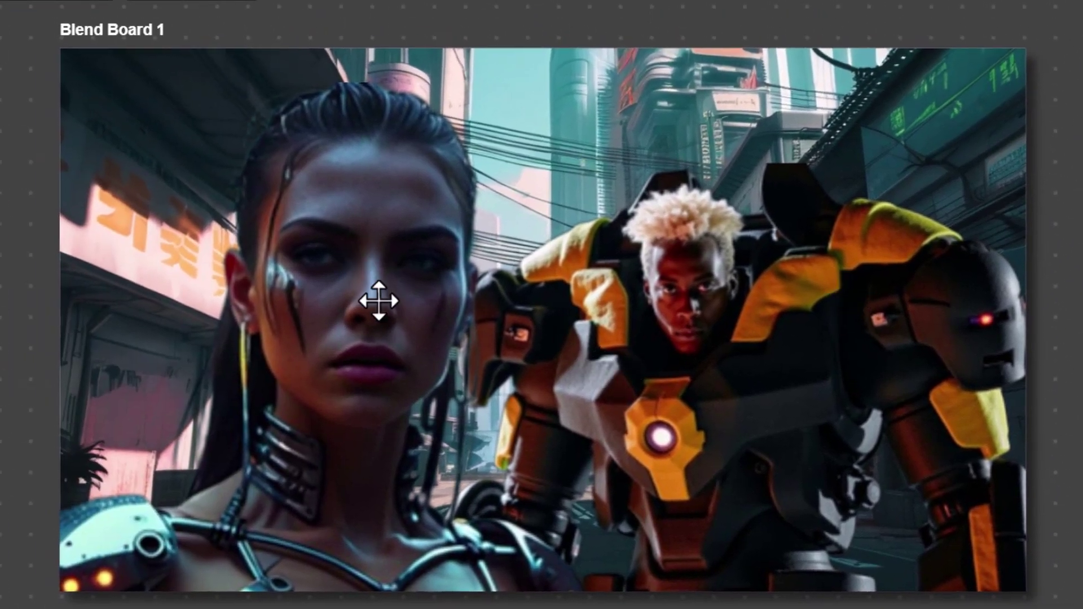
pyautogui.moveTo(377, 299); pyautogui.dragTo(331, 300)
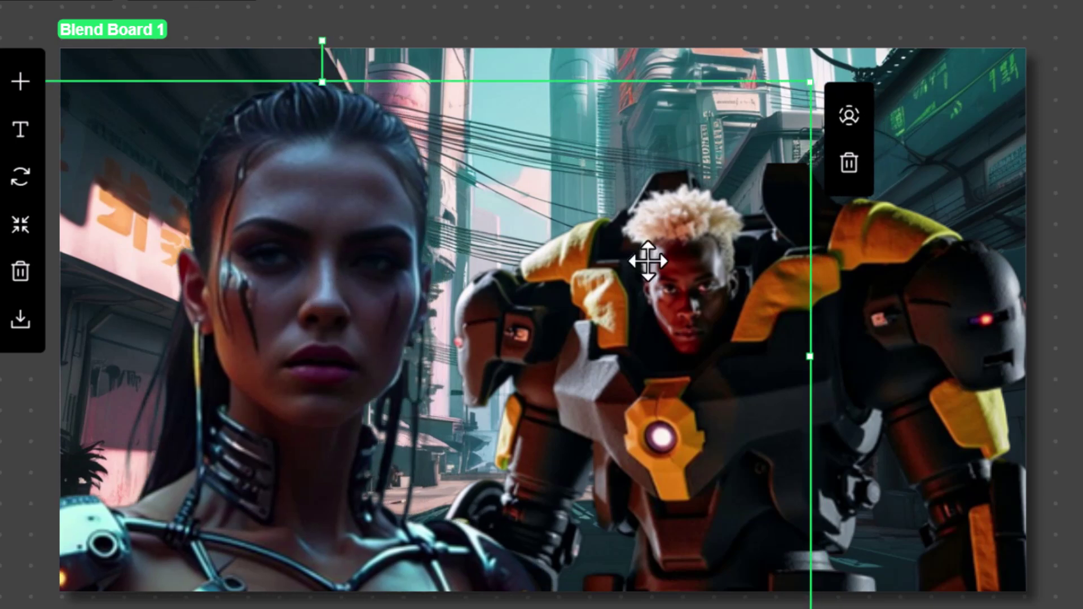
pyautogui.click(1058, 130)
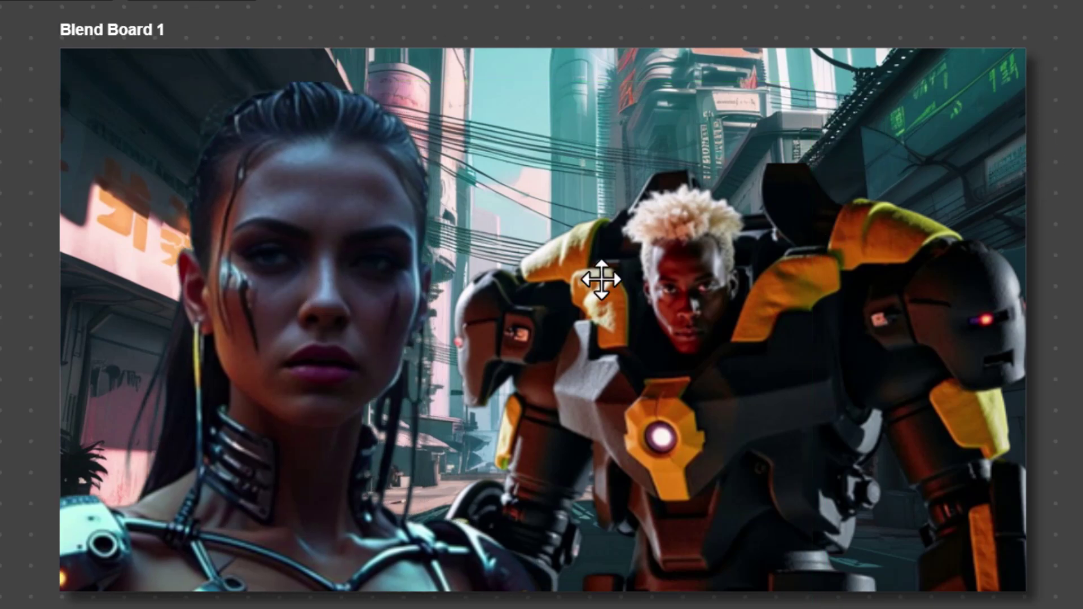
# Describe the board as "A cyberpunk woman in the foreground, a man in a mechsuit behind her to the right, standing in a cyberpunk city" and blend it
pyautogui.click(865, 139)
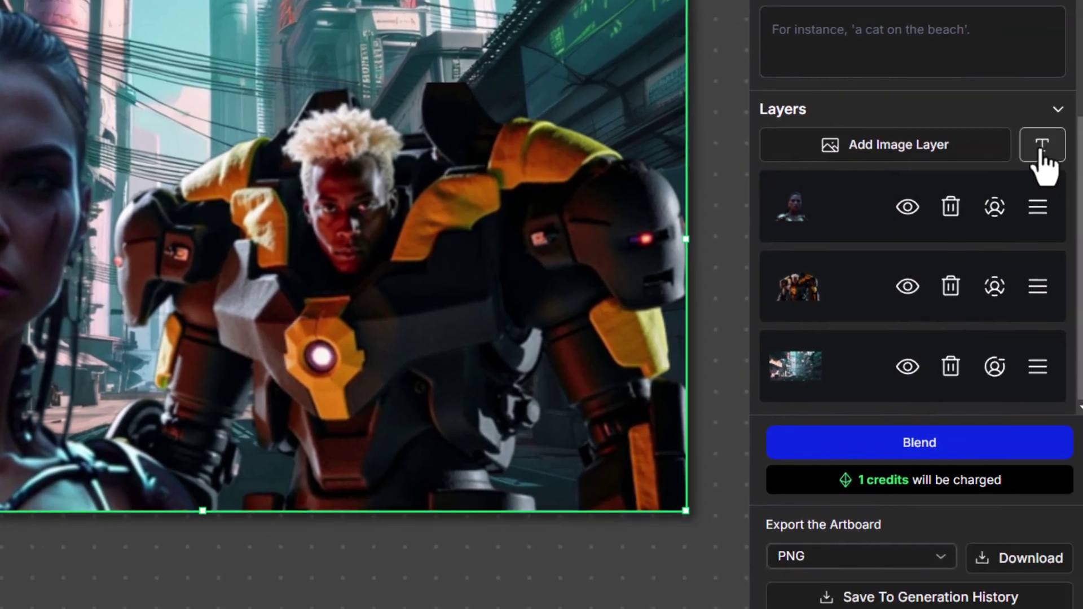
pyautogui.scroll(5, 818, 145)
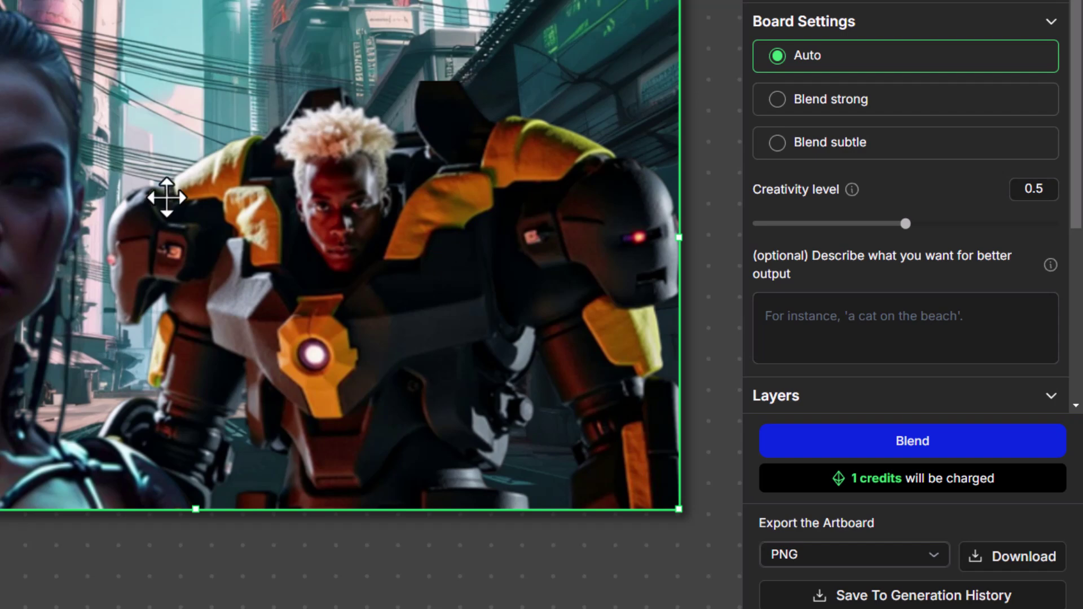
pyautogui.scroll(-3, 833, 284)
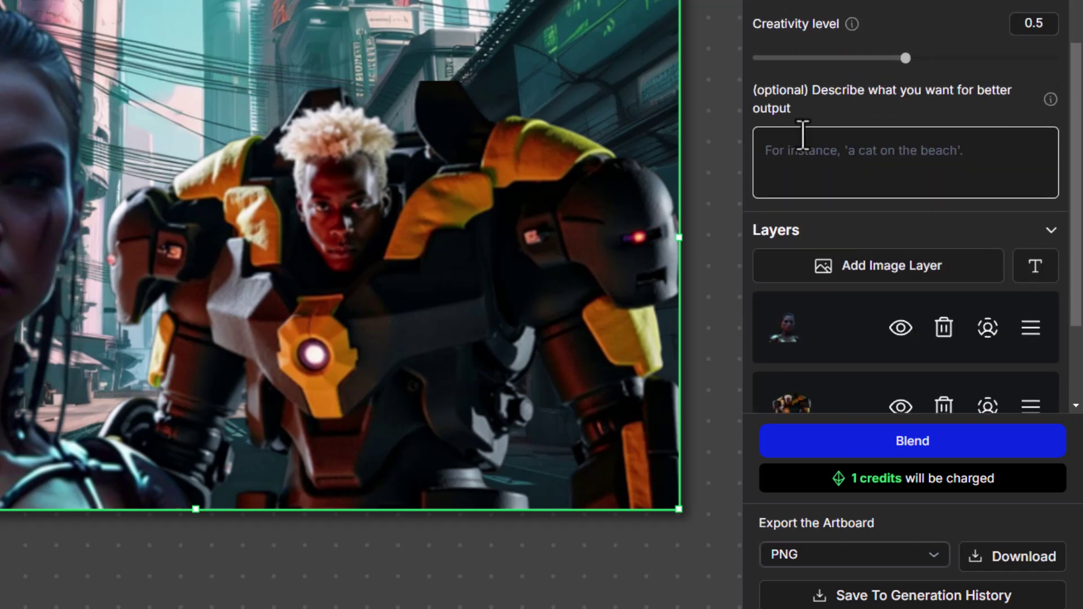
pyautogui.click(808, 153)
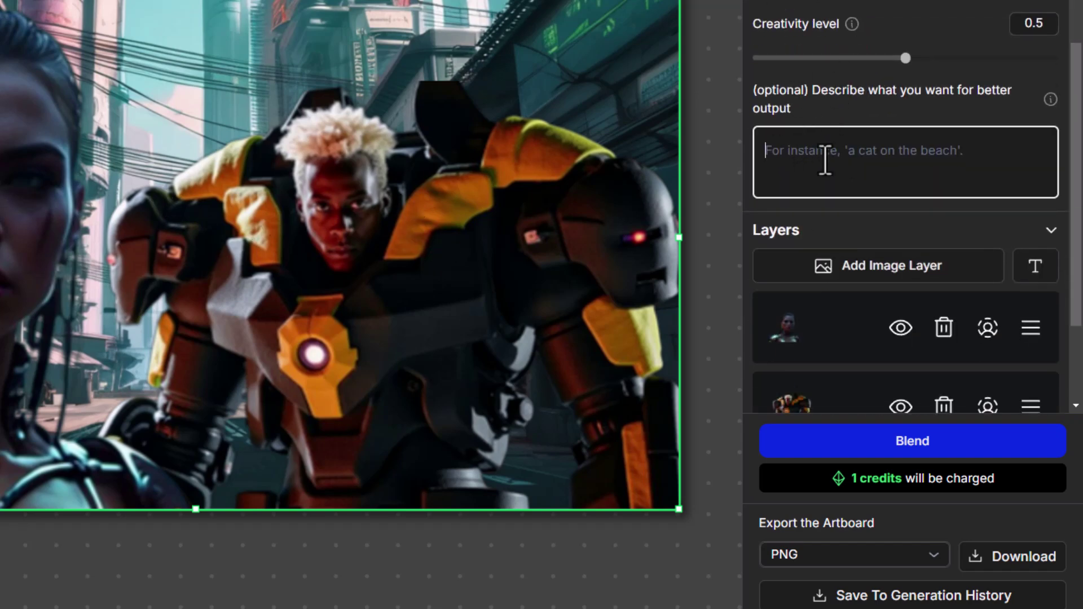
pyautogui.write('A cyberpunk woman in the foreground, a man in a mechsuit behind her to the right, standing in a cyberpunk city')
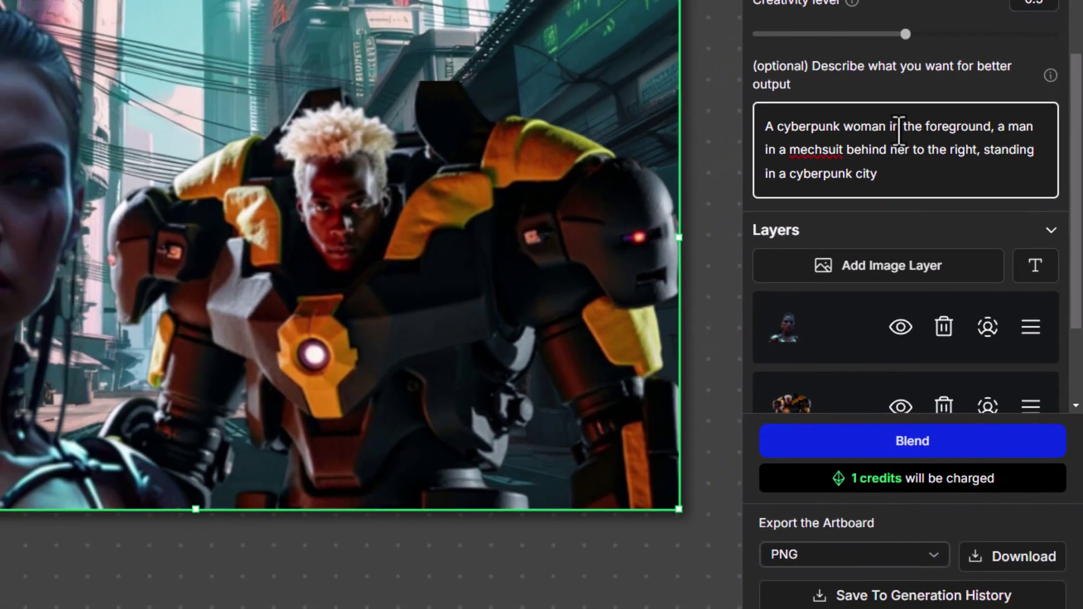
pyautogui.scroll(3, 894, 131)
pyautogui.scroll(-5, 843, 234)
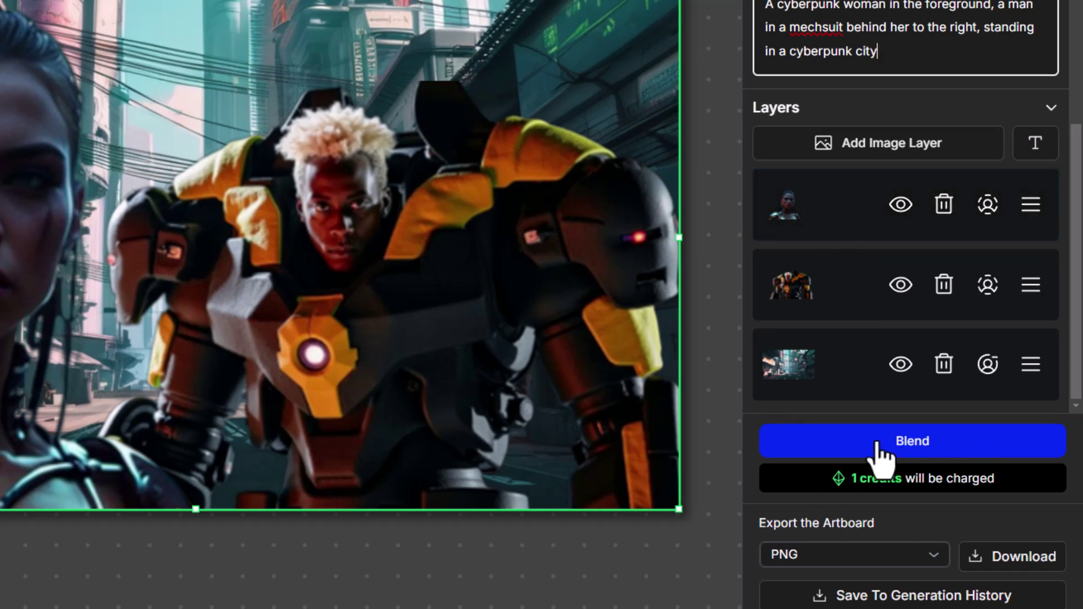
pyautogui.click(928, 451)
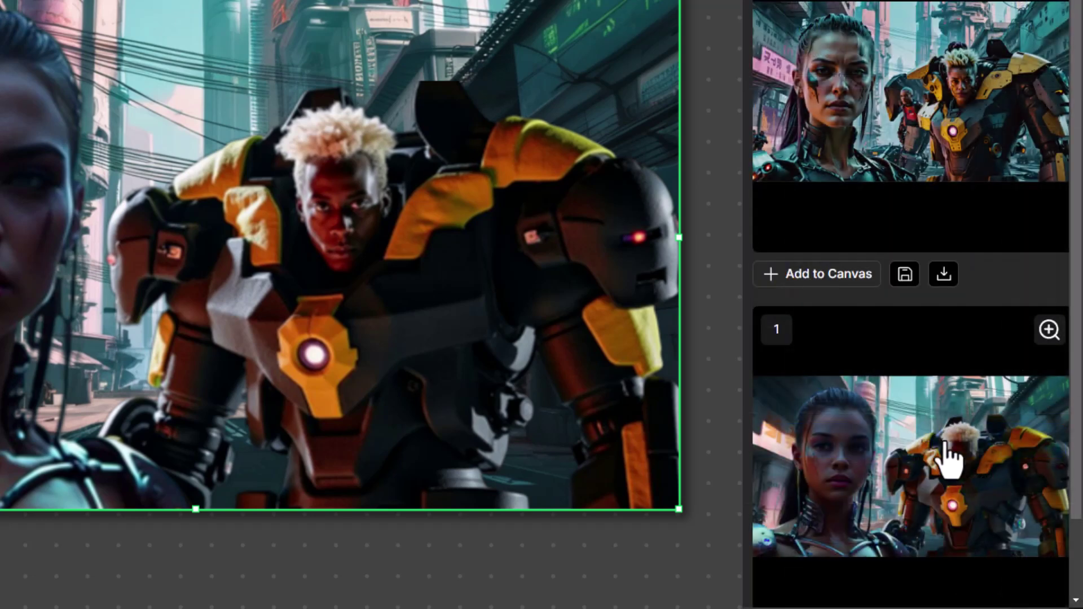
# Compare the two blended results and inspect each one at full size
pyautogui.scroll(-2, 943, 440)
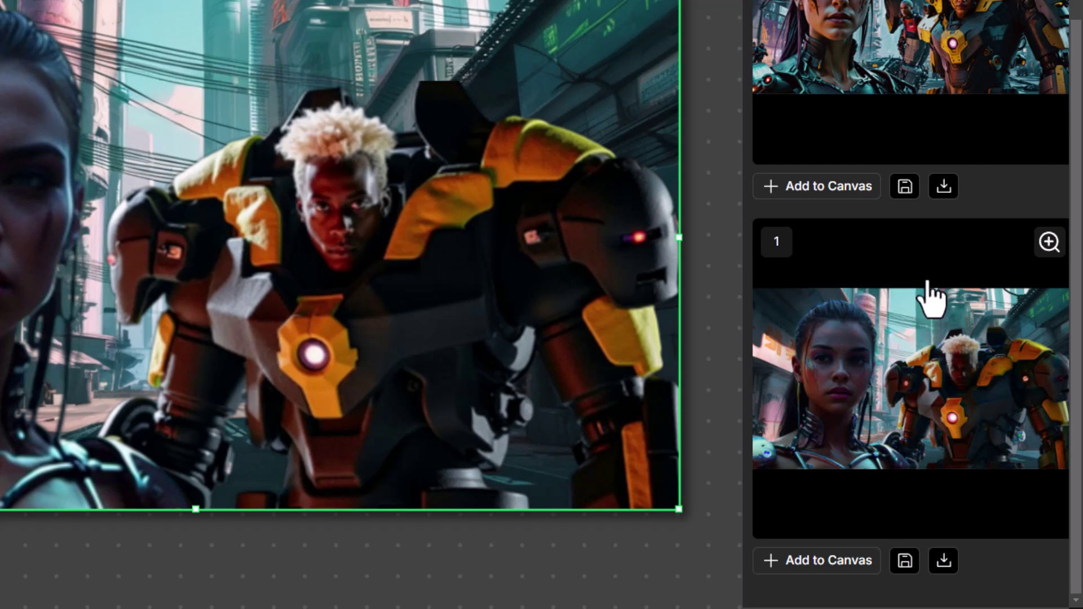
pyautogui.scroll(1, 902, 417)
pyautogui.scroll(1, 891, 415)
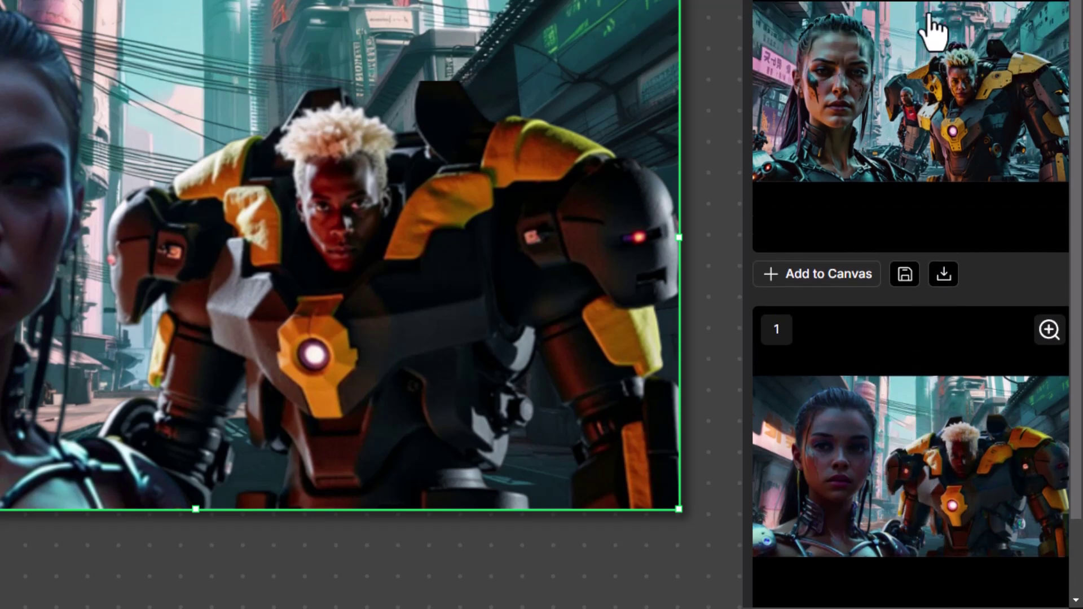
pyautogui.scroll(-2, 922, 316)
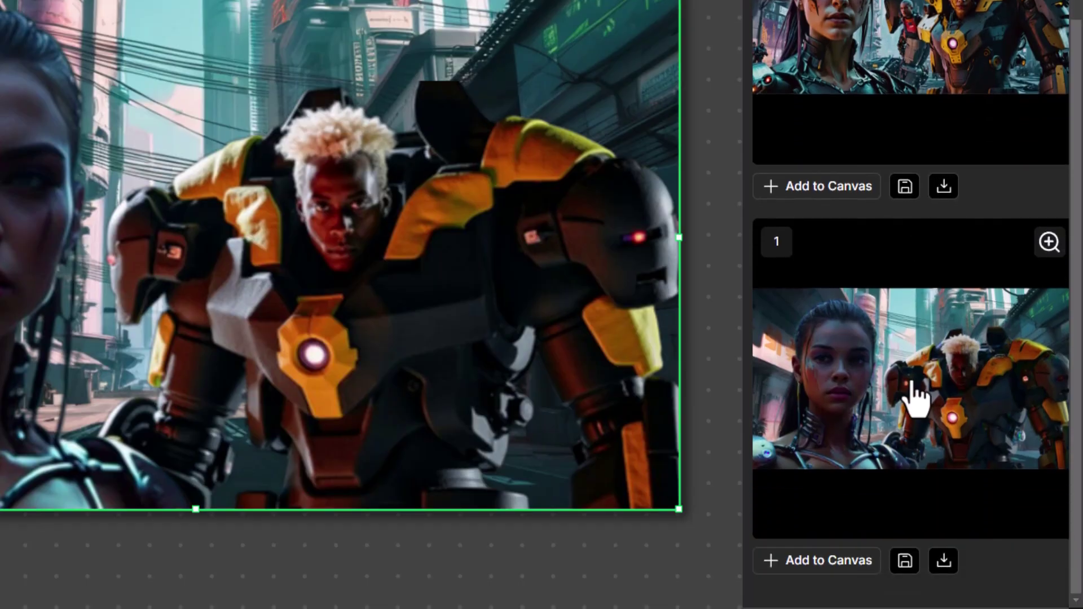
pyautogui.click(916, 396)
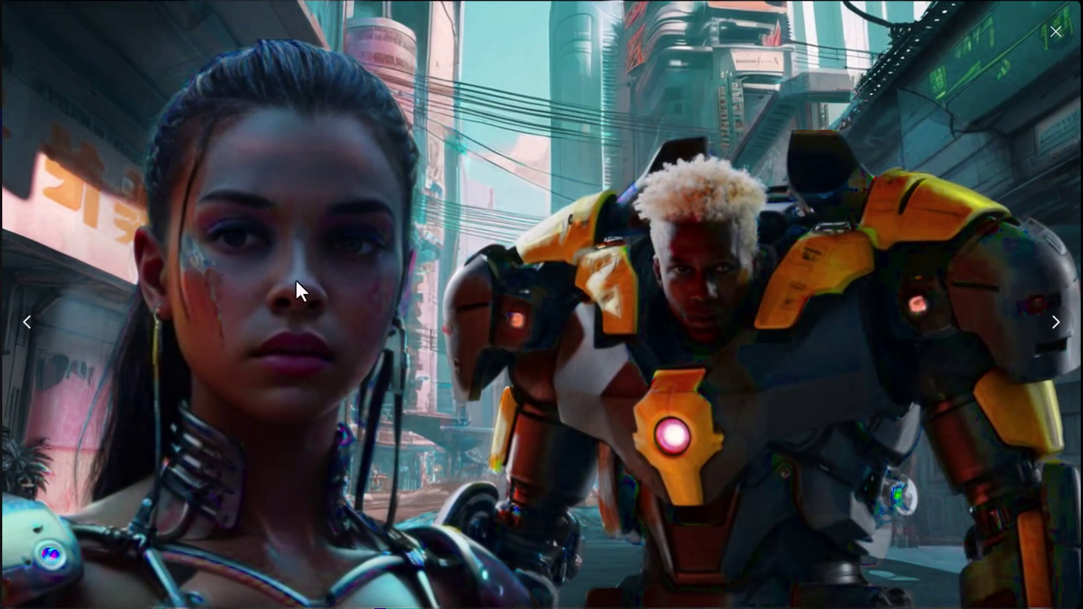
pyautogui.click(26, 323)
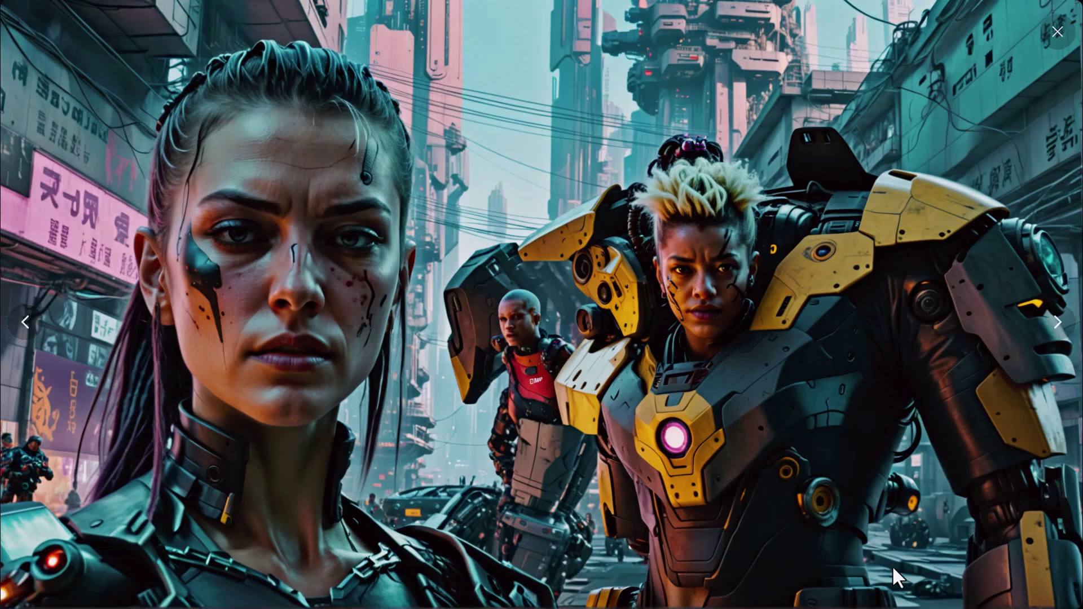